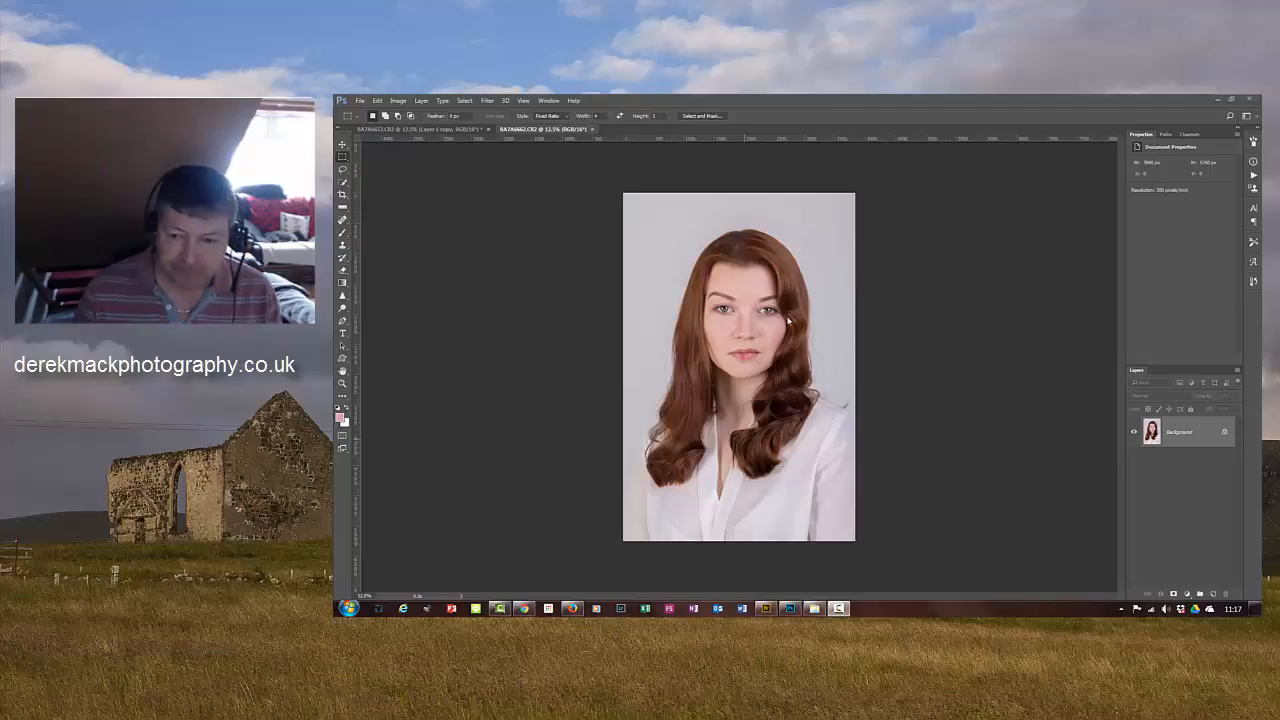
# Step: Examine the portrait's skin up close, from the forehead and eyes down to the cheeks, lips and chin
pyautogui.click(818, 354)
pyautogui.hotkey('ctrl', '+')
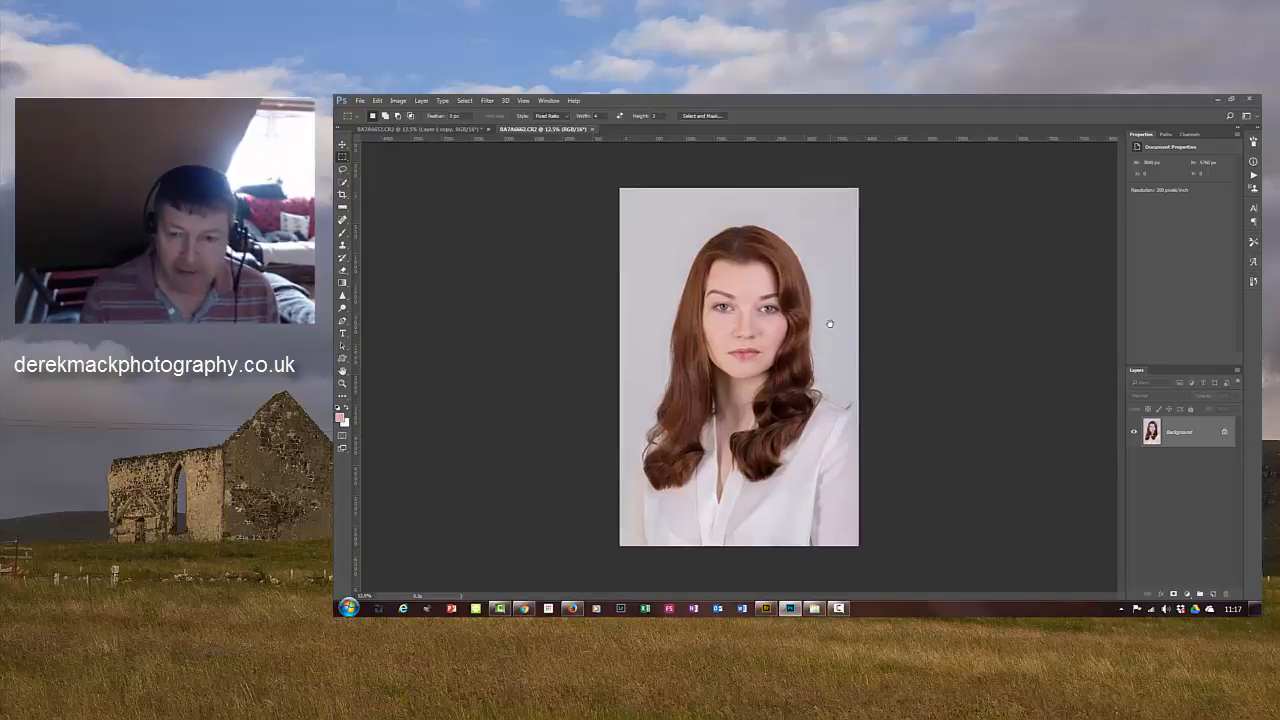
pyautogui.hotkey('ctrl', '+')
pyautogui.hotkey('ctrl', '+')
pyautogui.hotkey('ctrl', '+')
pyautogui.hotkey('ctrl', '+')
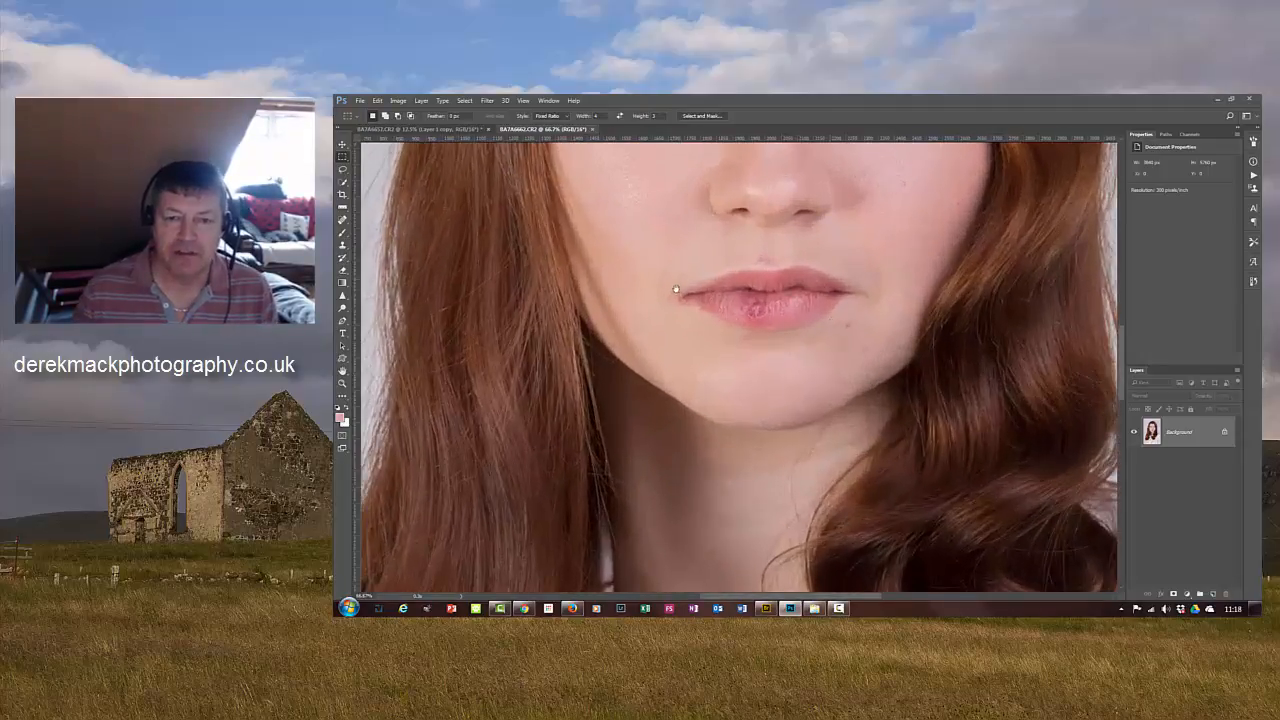
pyautogui.moveTo(677, 209); pyautogui.dragTo(680, 437)
pyautogui.moveTo(683, 363); pyautogui.dragTo(661, 383)
pyautogui.moveTo(695, 250); pyautogui.dragTo(725, 283)
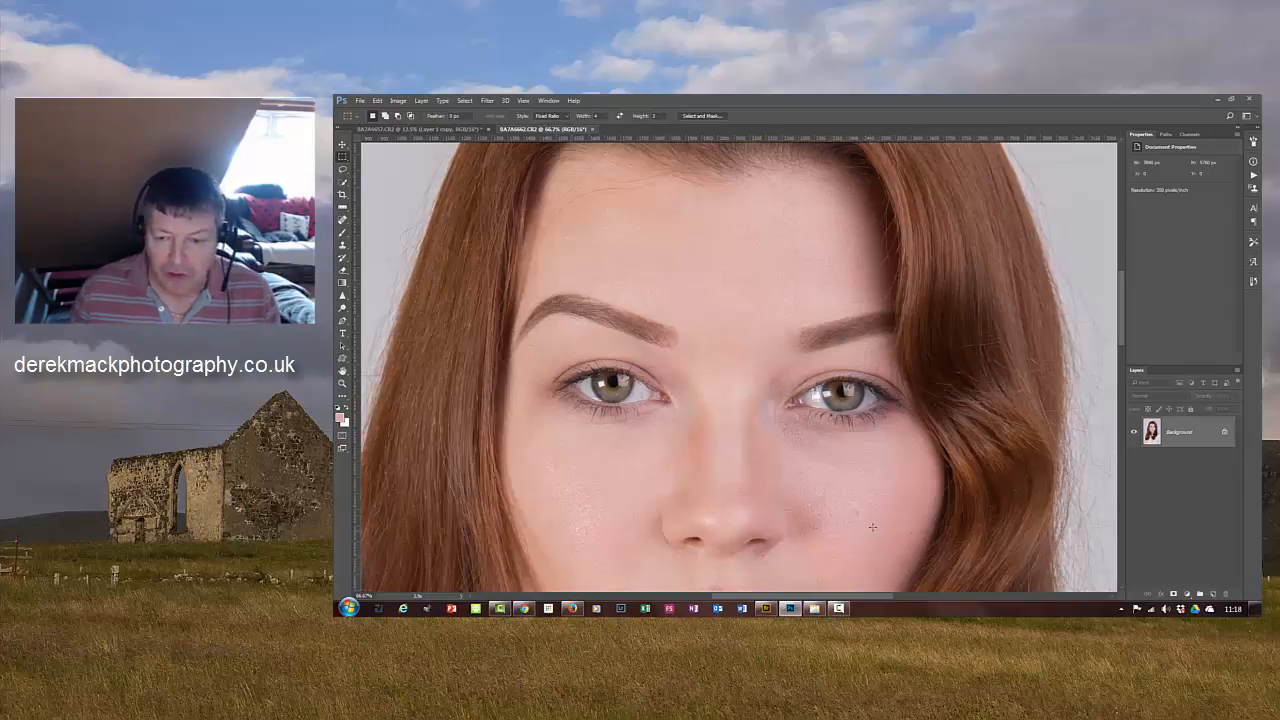
pyautogui.moveTo(857, 525); pyautogui.dragTo(827, 348)
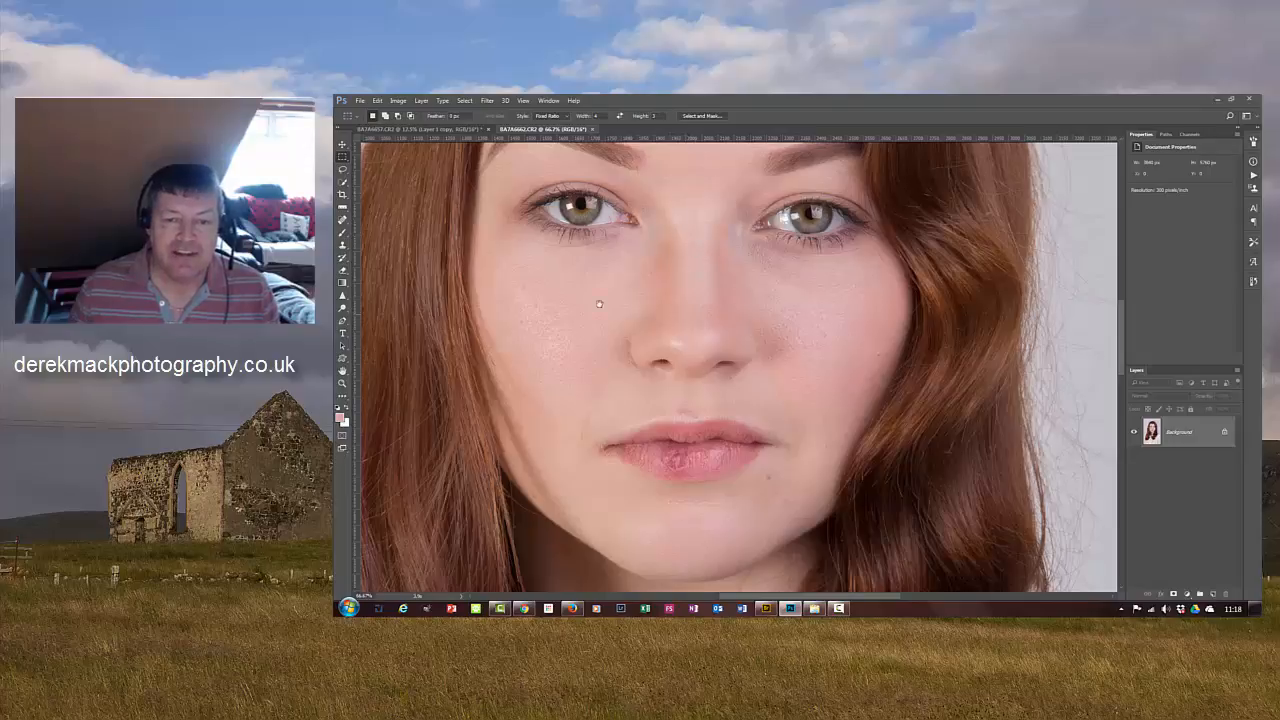
pyautogui.moveTo(783, 392); pyautogui.dragTo(794, 252)
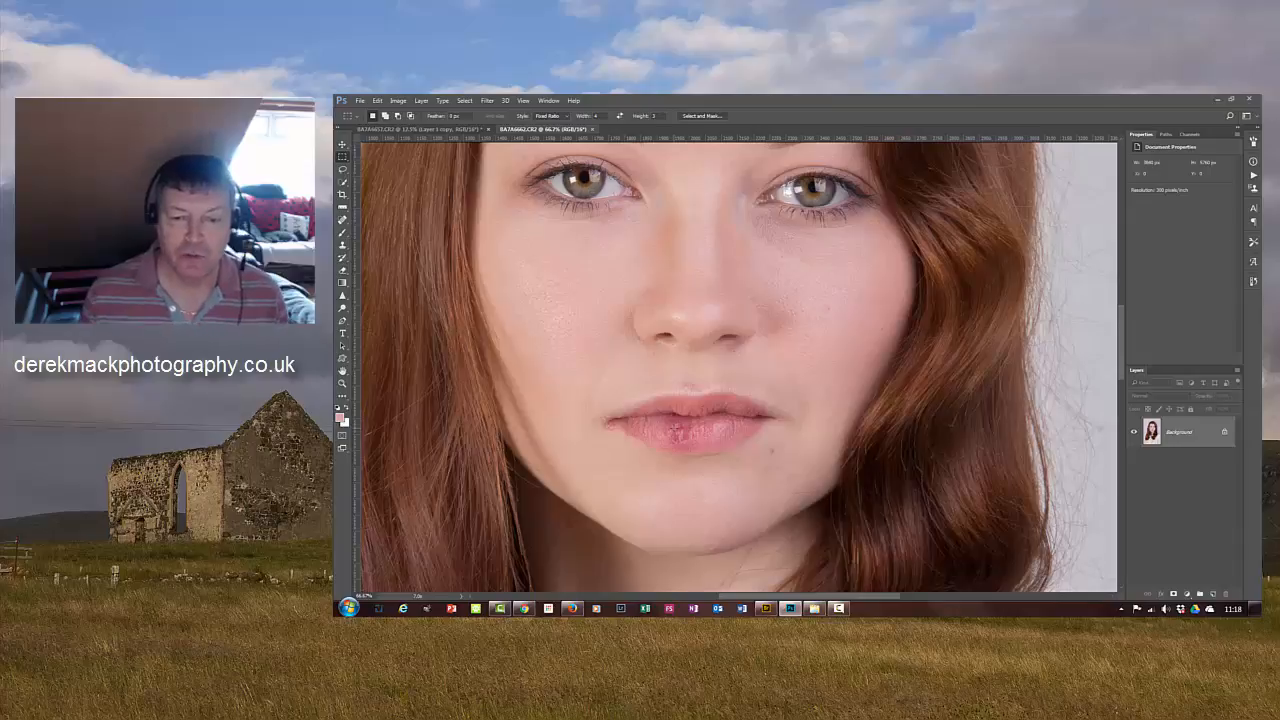
# Step: Compare the whole portrait with close-ups of the facial skin, checking its blemishes, texture and tonal transitions
pyautogui.hotkey('ctrl', '0')
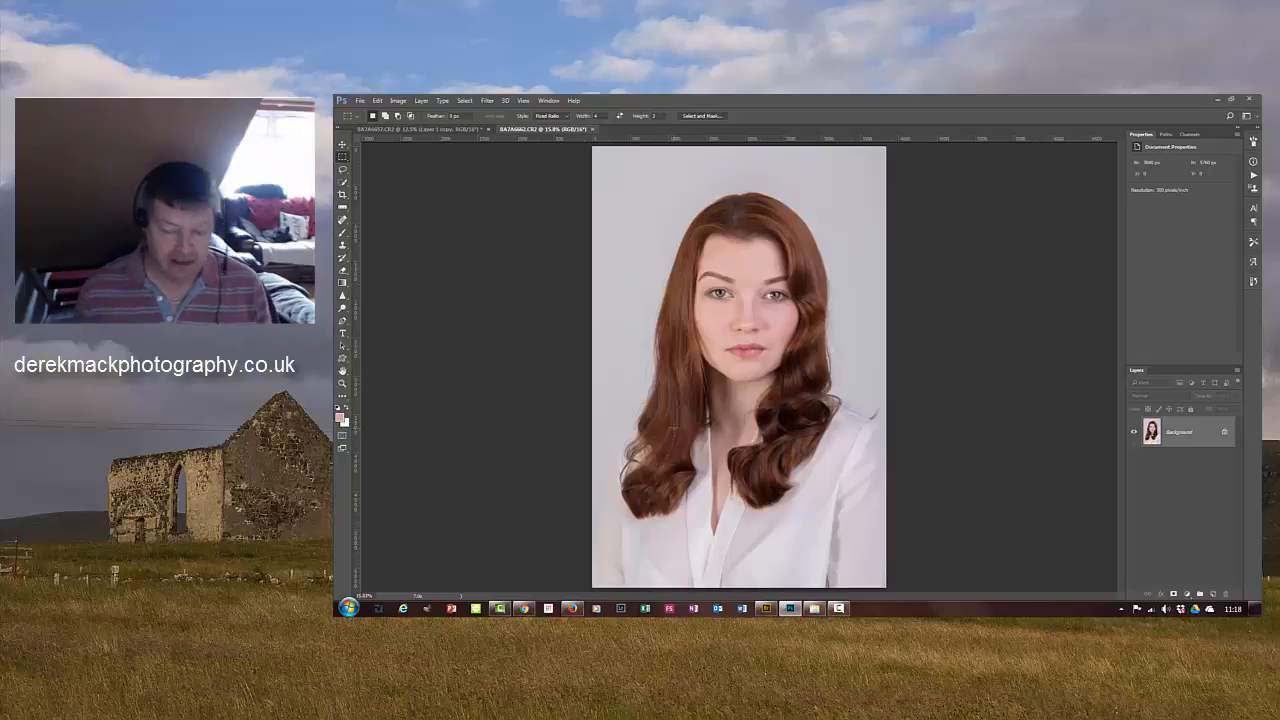
pyautogui.hotkey('ctrl', '+')
pyautogui.hotkey('ctrl', '+')
pyautogui.hotkey('ctrl', '+')
pyautogui.hotkey('ctrl', '+')
pyautogui.hotkey('ctrl', '+')
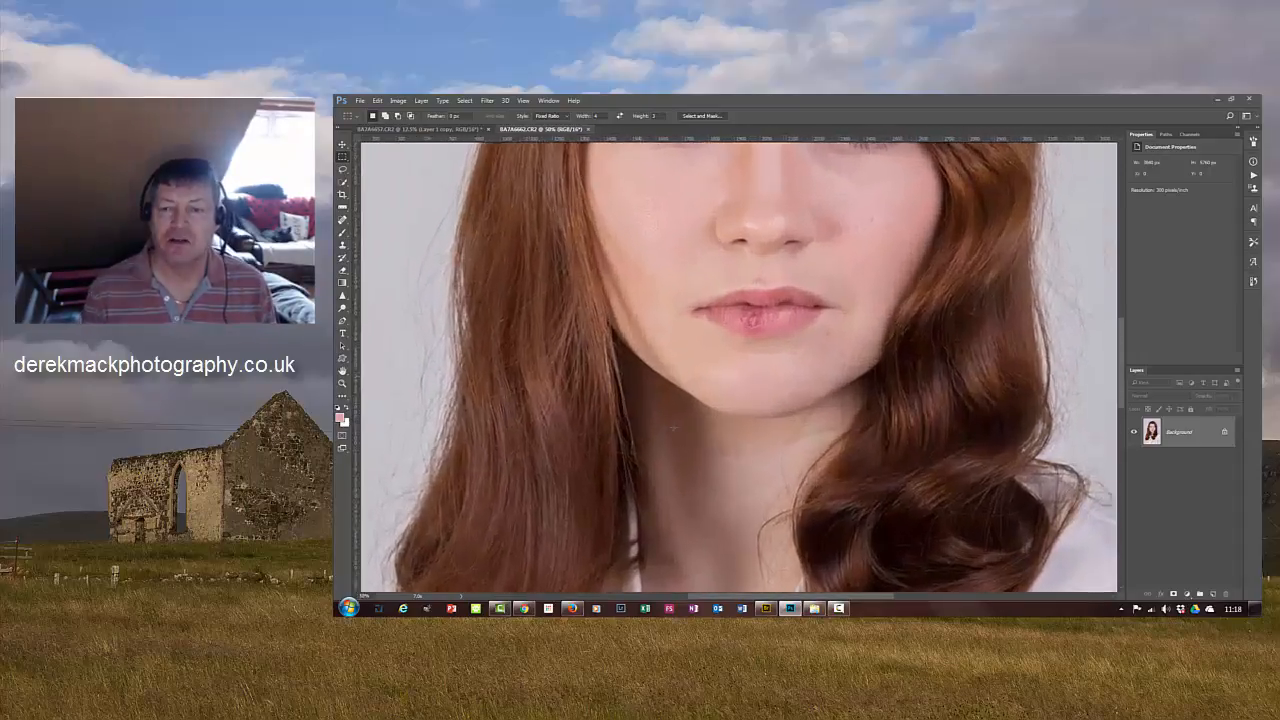
pyautogui.moveTo(670, 216); pyautogui.dragTo(688, 380)
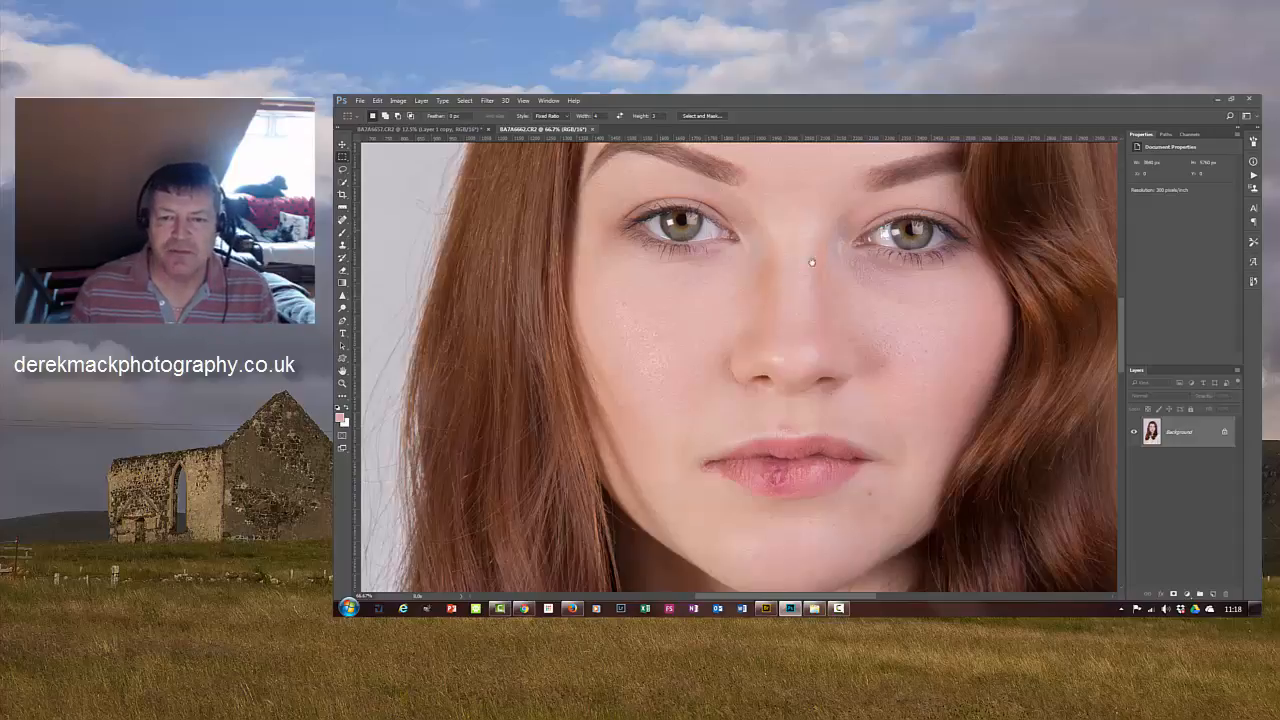
pyautogui.scroll(5, 810, 262)
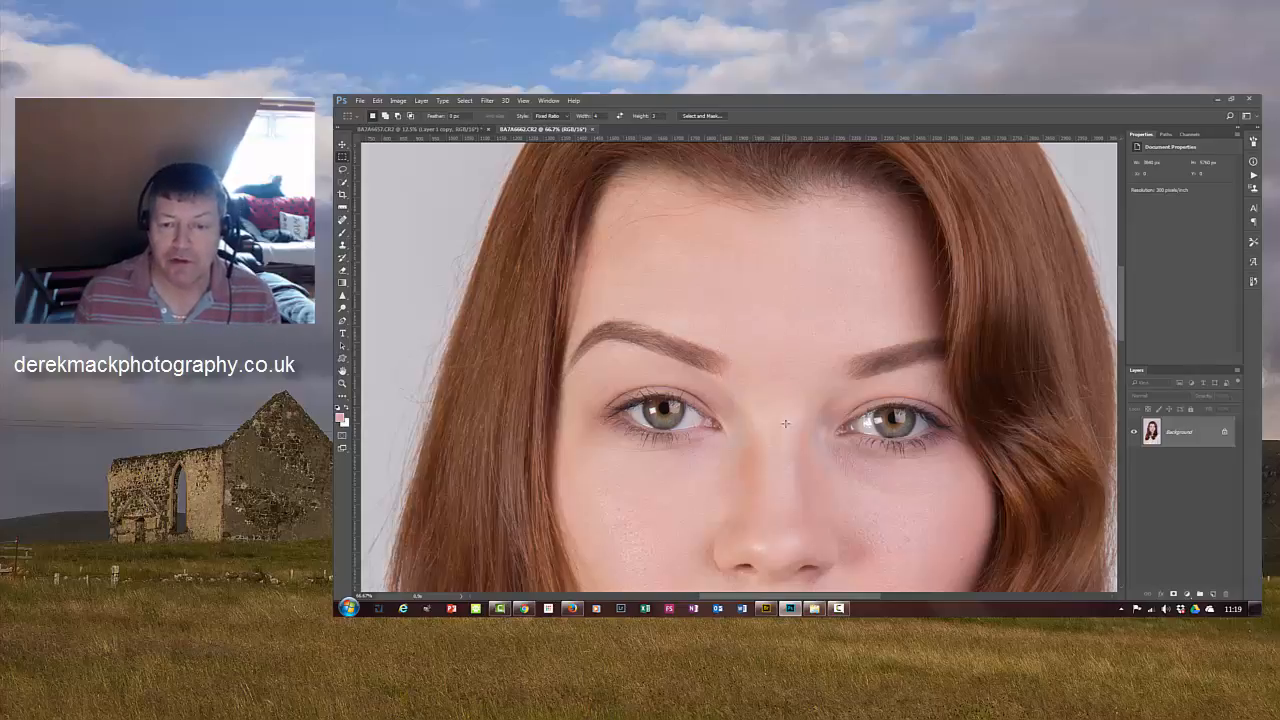
pyautogui.moveTo(752, 331); pyautogui.dragTo(634, 148)
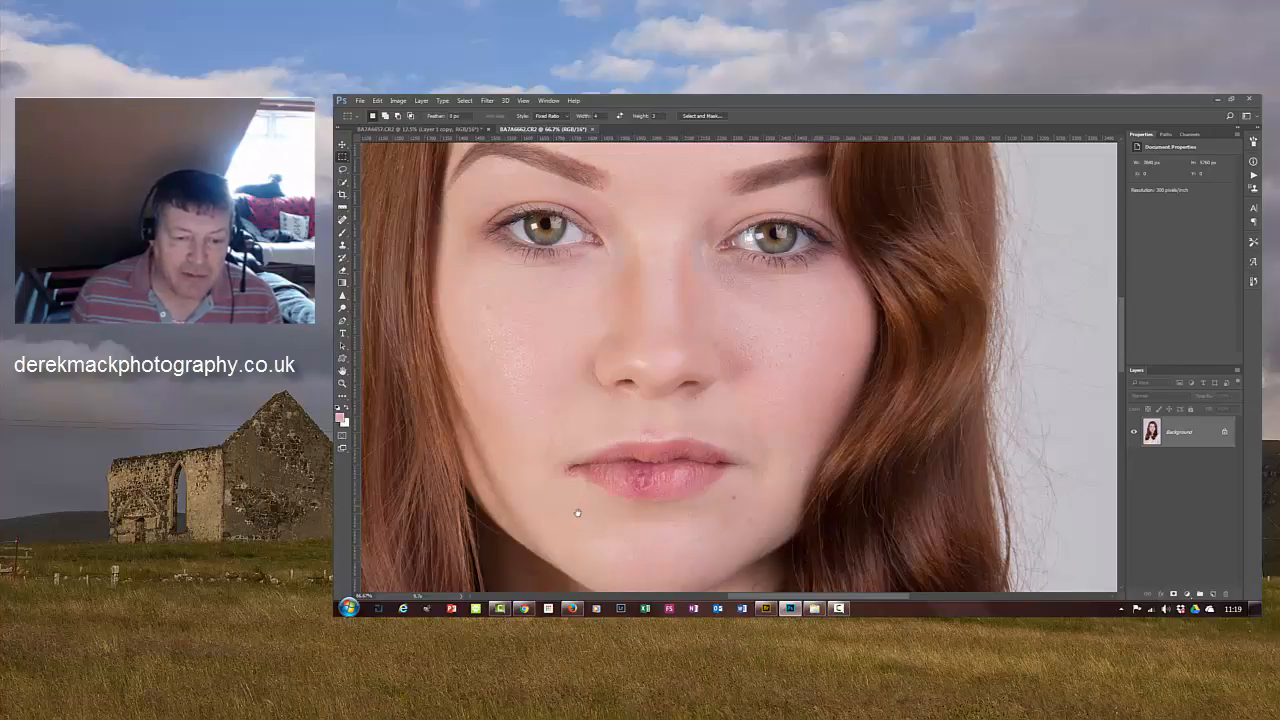
pyautogui.scroll(2, 571, 360)
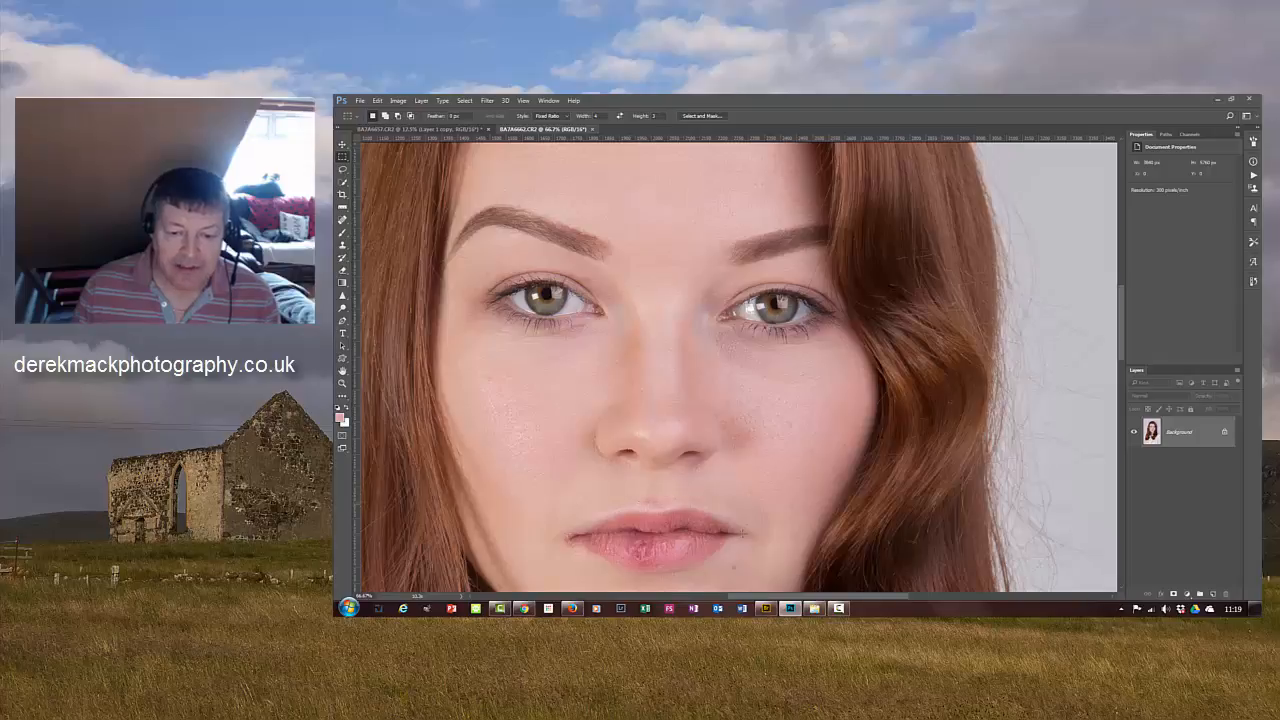
pyautogui.scroll(-3, 743, 414)
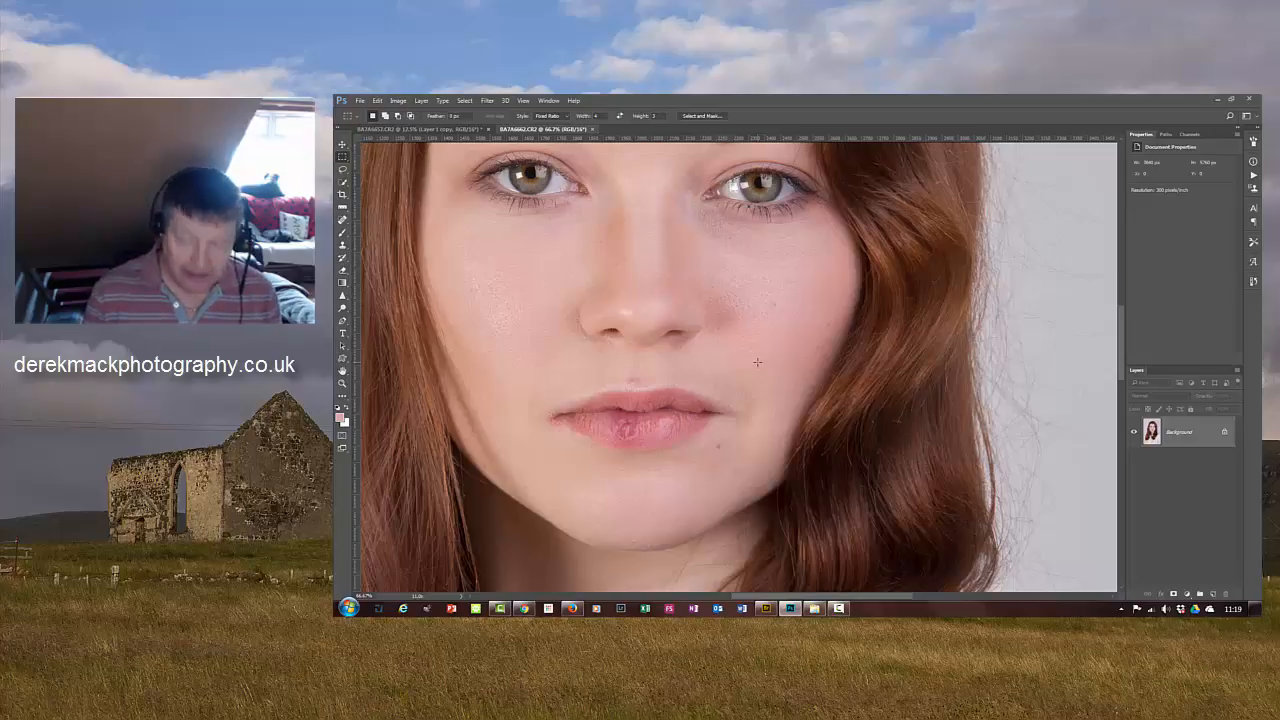
pyautogui.hotkey('ctrl', '0')
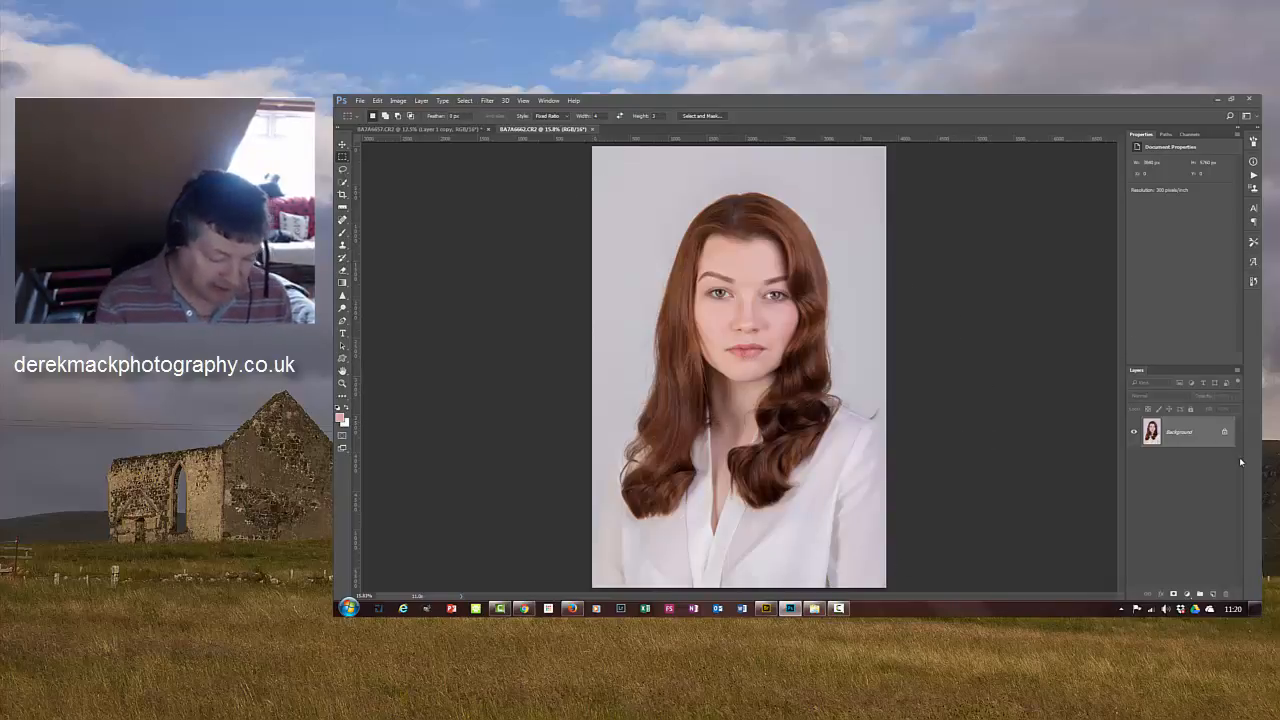
# Step: Duplicate the background layer twice and rename the lower copy ret
pyautogui.hotkey('ctrl', 'j')
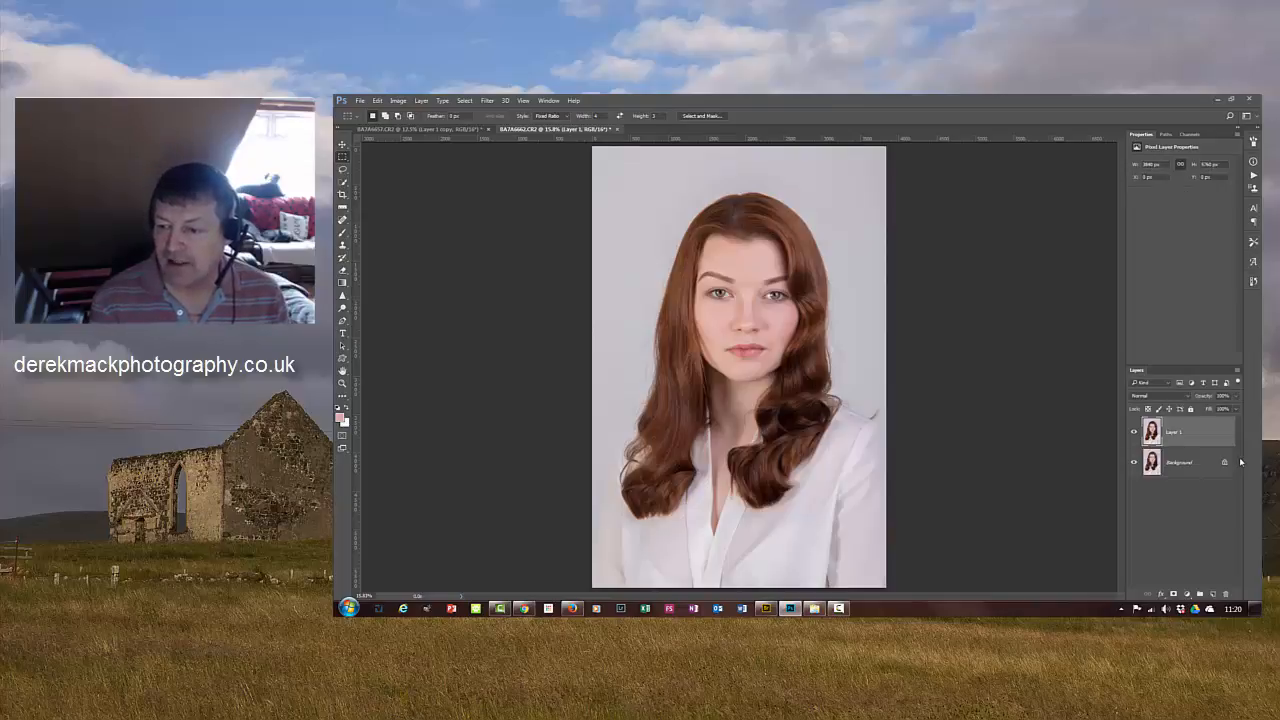
pyautogui.hotkey('ctrl', 'j')
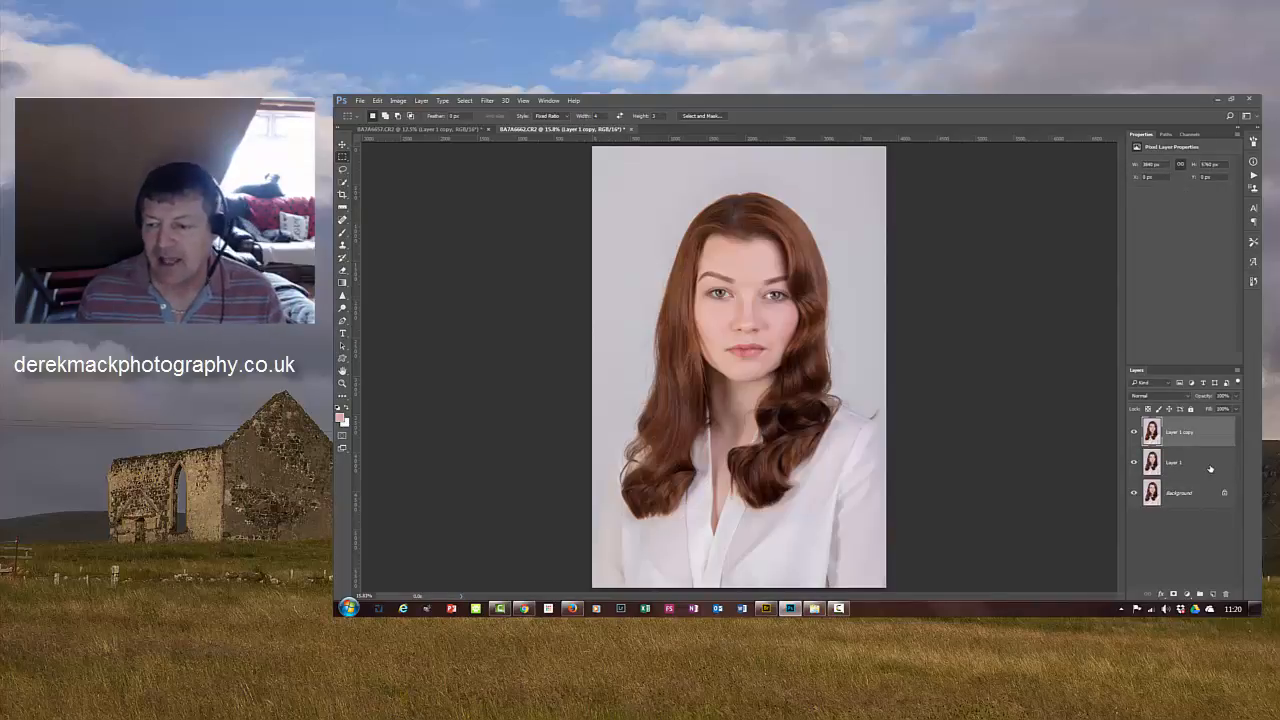
pyautogui.click(1210, 468)
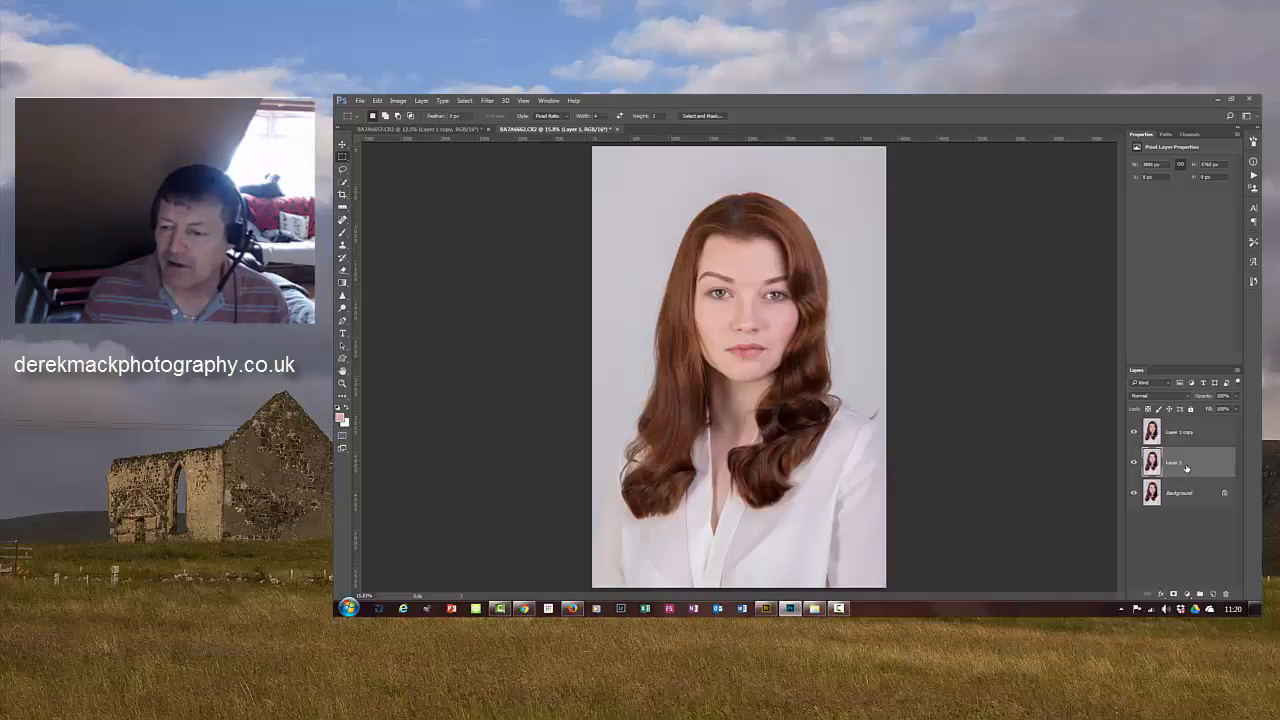
pyautogui.doubleClick(1186, 467)
pyautogui.click(1092, 200)
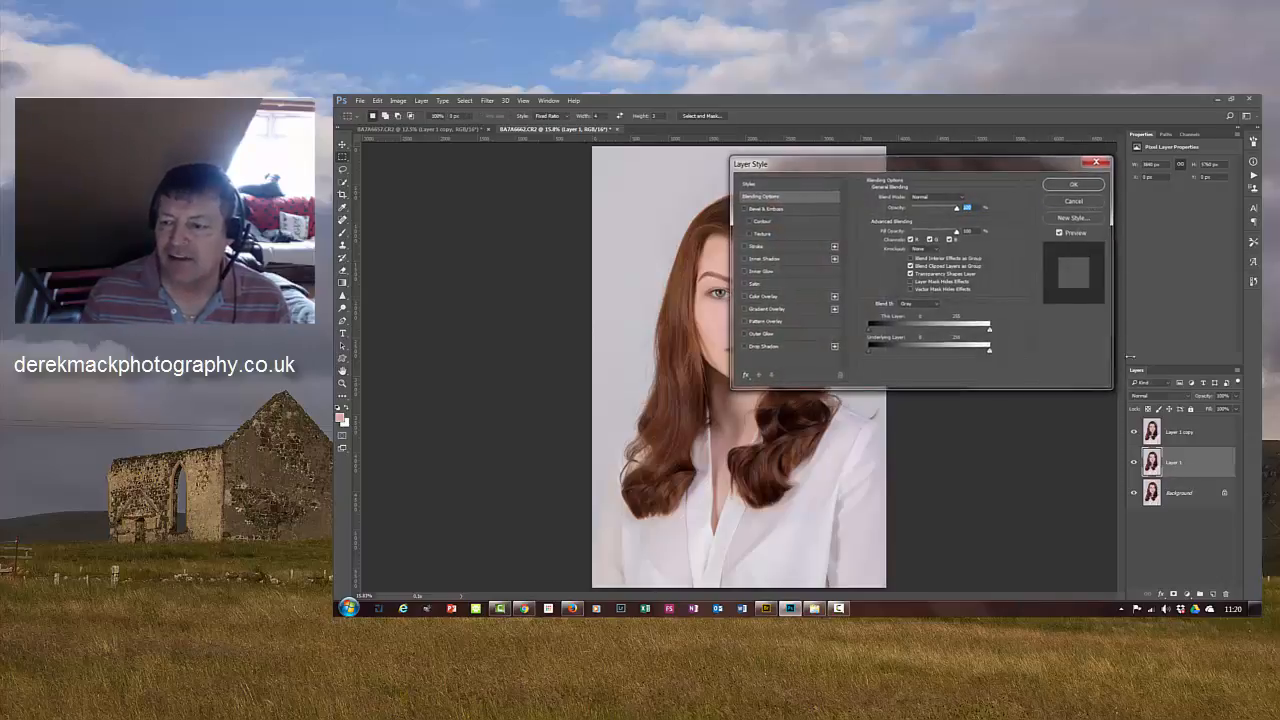
pyautogui.doubleClick(1174, 462)
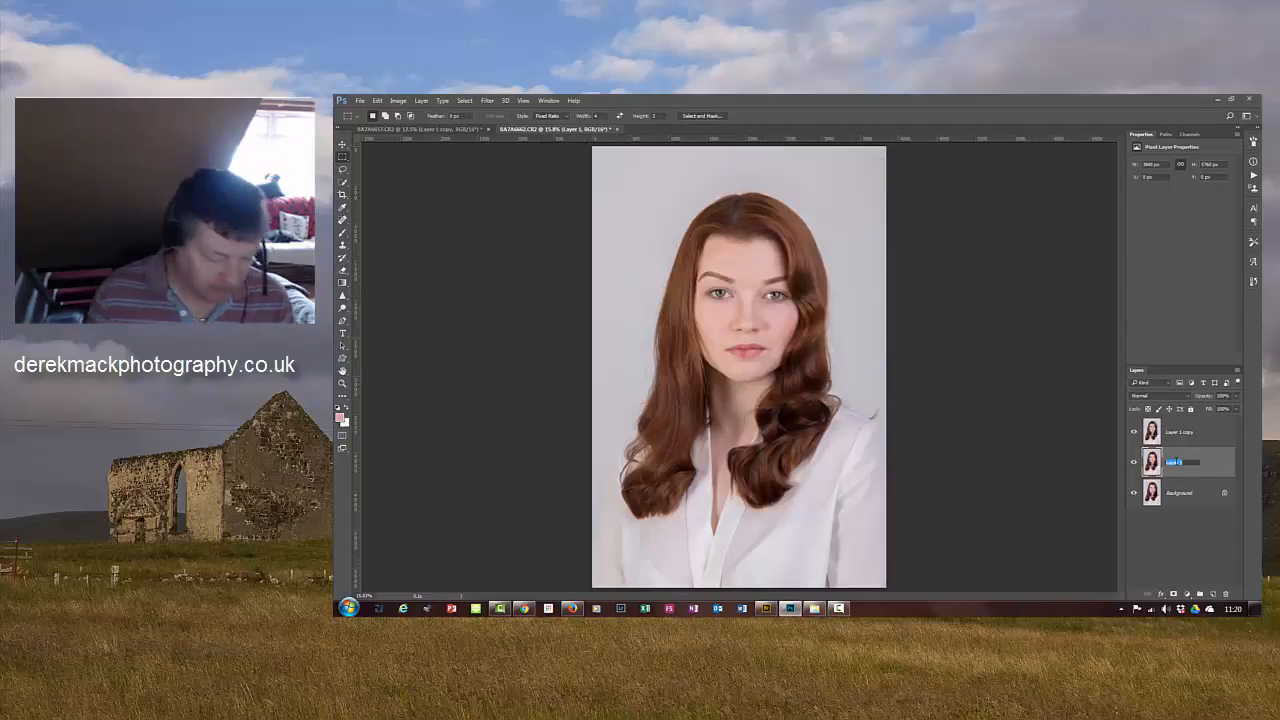
pyautogui.write('ret')
pyautogui.press('Return')
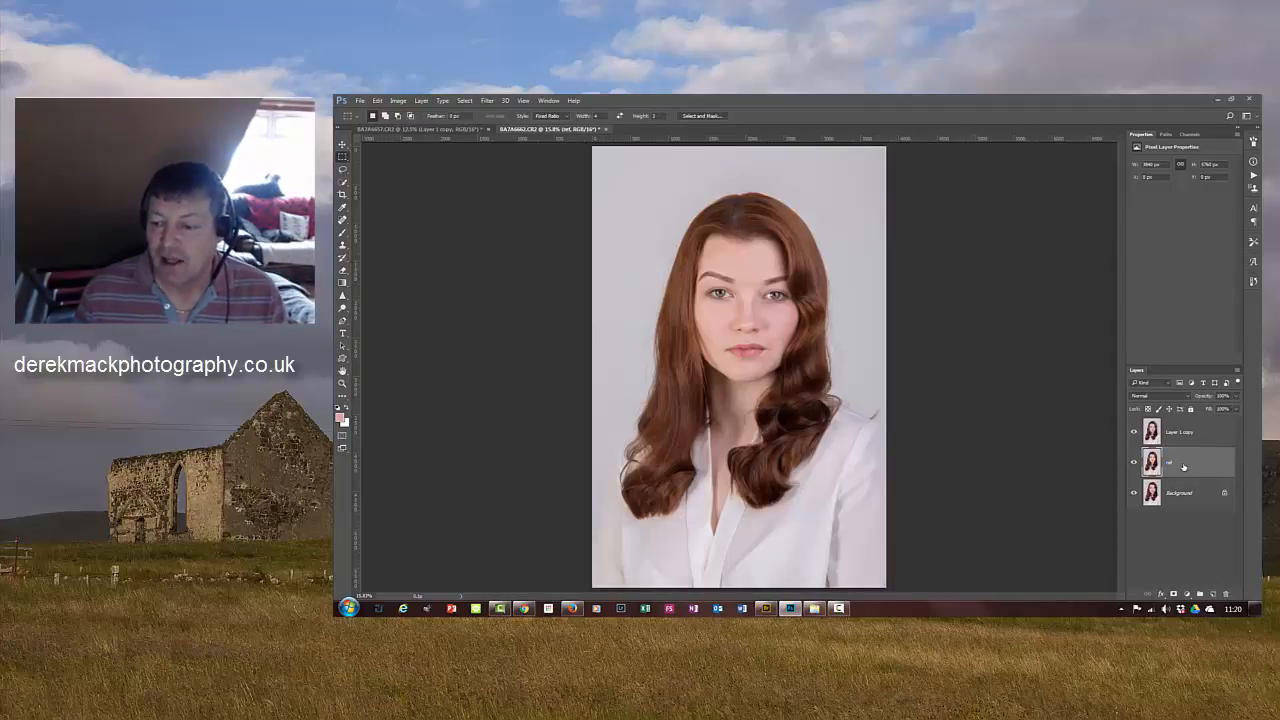
# Step: Hide the uppermost portrait copy and make the renamed layer beneath it active
pyautogui.click(488, 101)
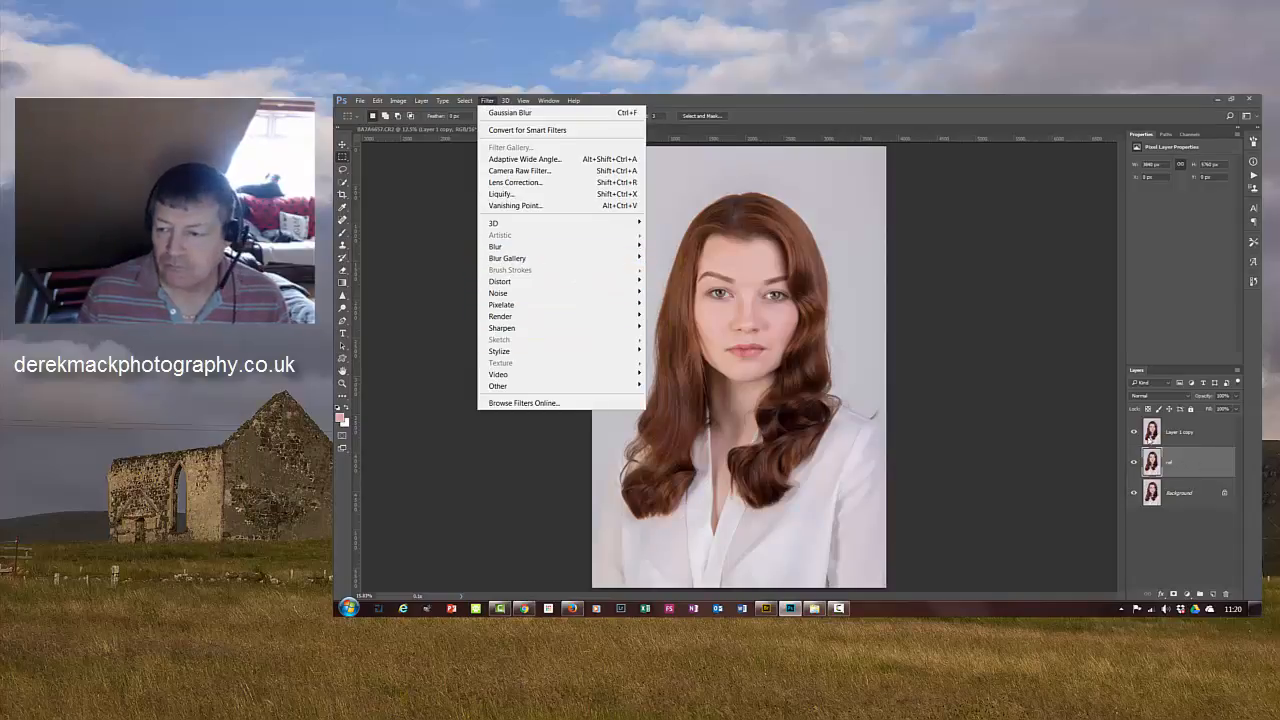
pyautogui.click(1150, 437)
pyautogui.click(1133, 432)
pyautogui.click(1180, 462)
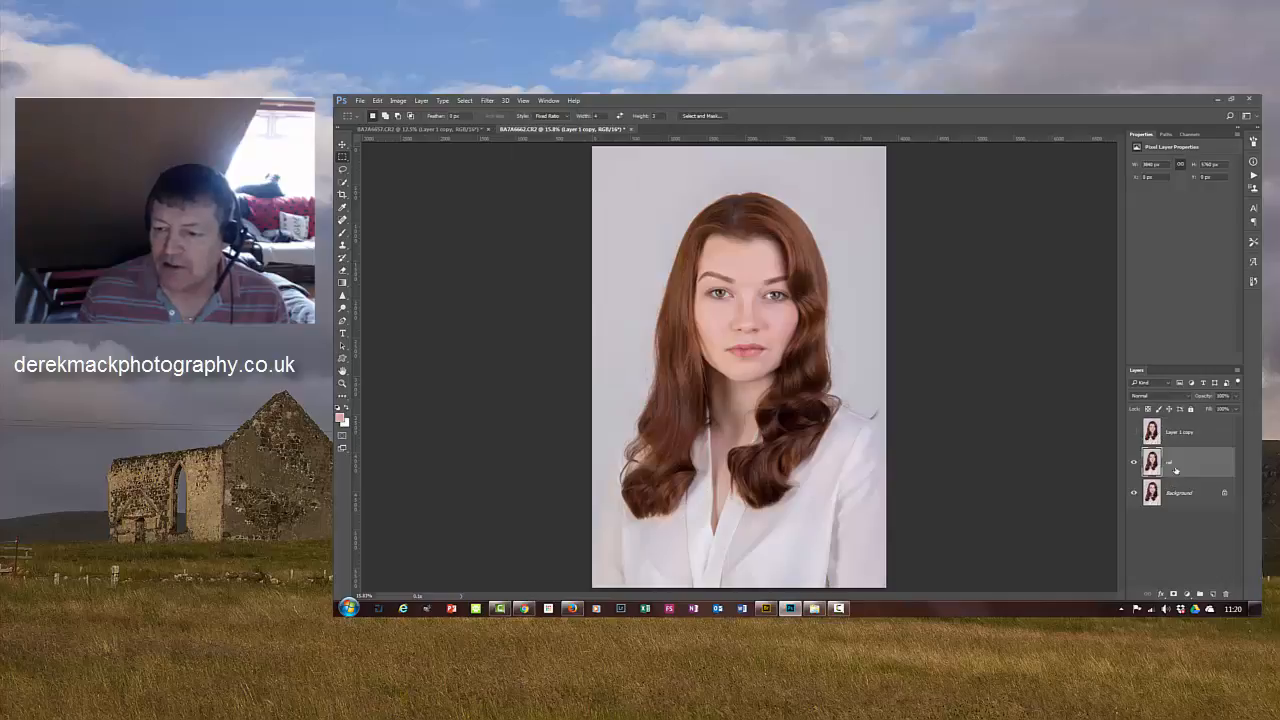
# Step: Open Gaussian Blur for the renamed lower copy and frame the nose area at 67% in the filter preview
pyautogui.click(488, 101)
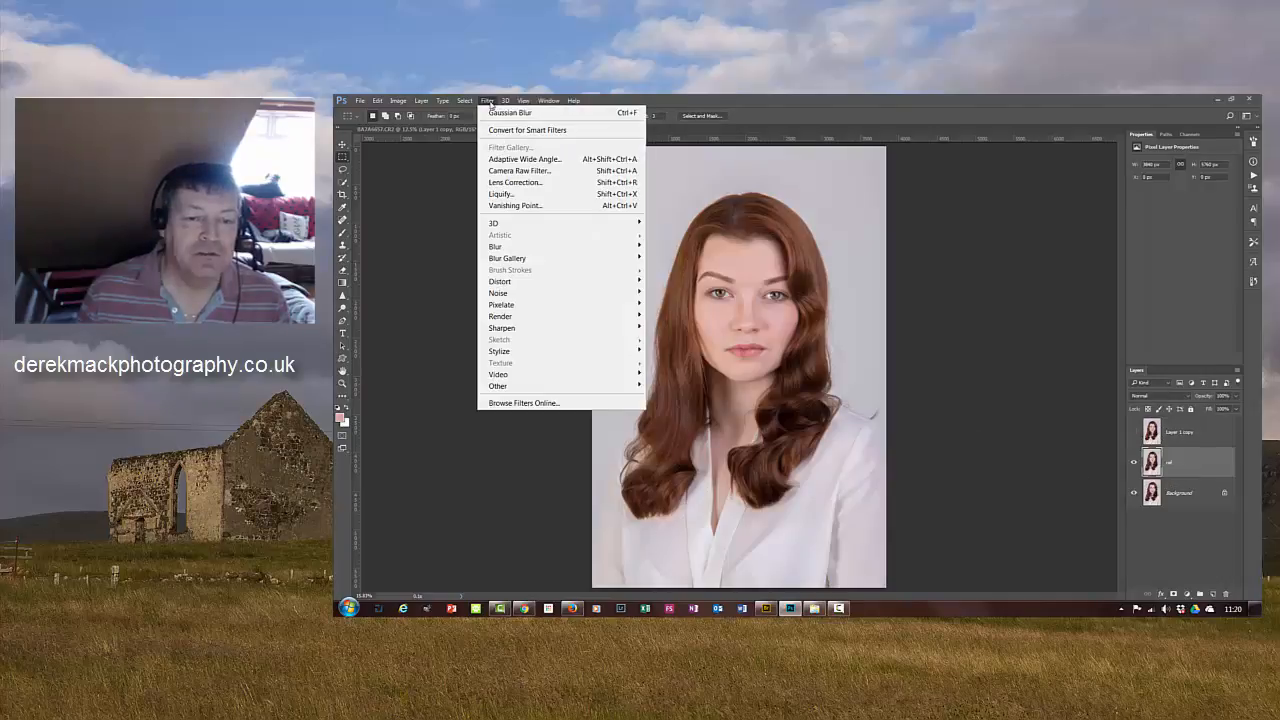
pyautogui.moveTo(498, 248)
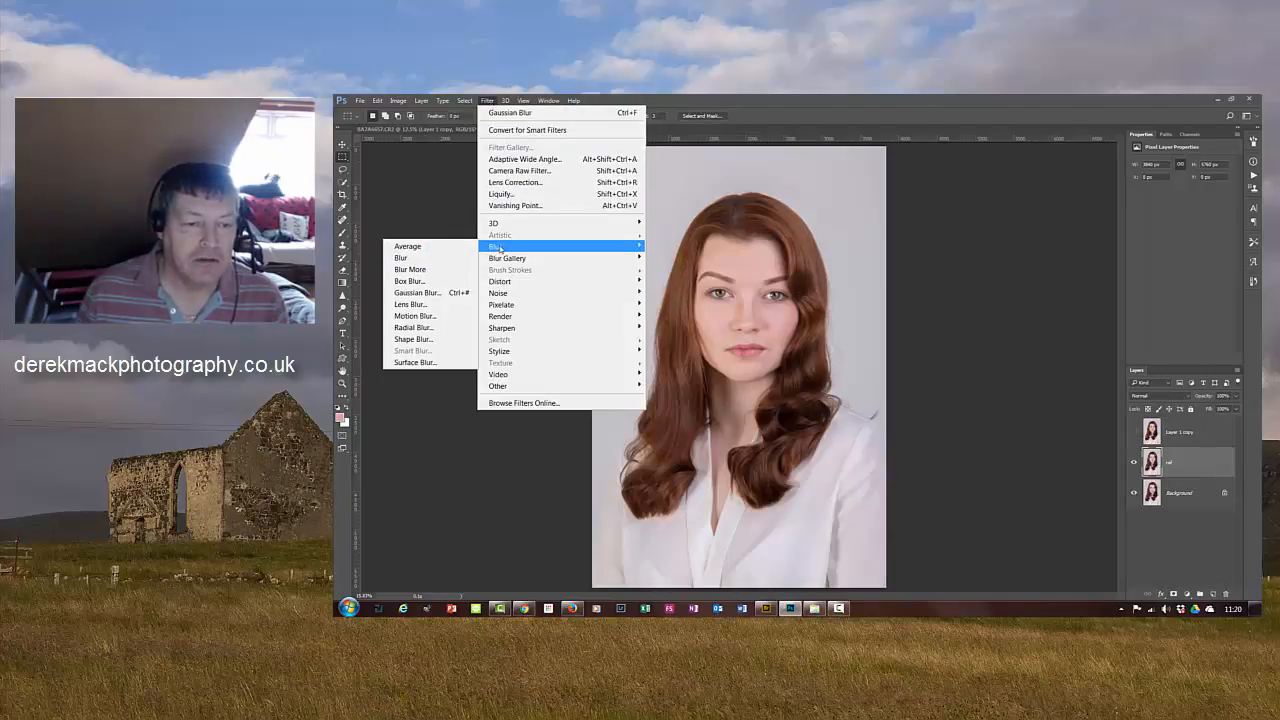
pyautogui.click(427, 293)
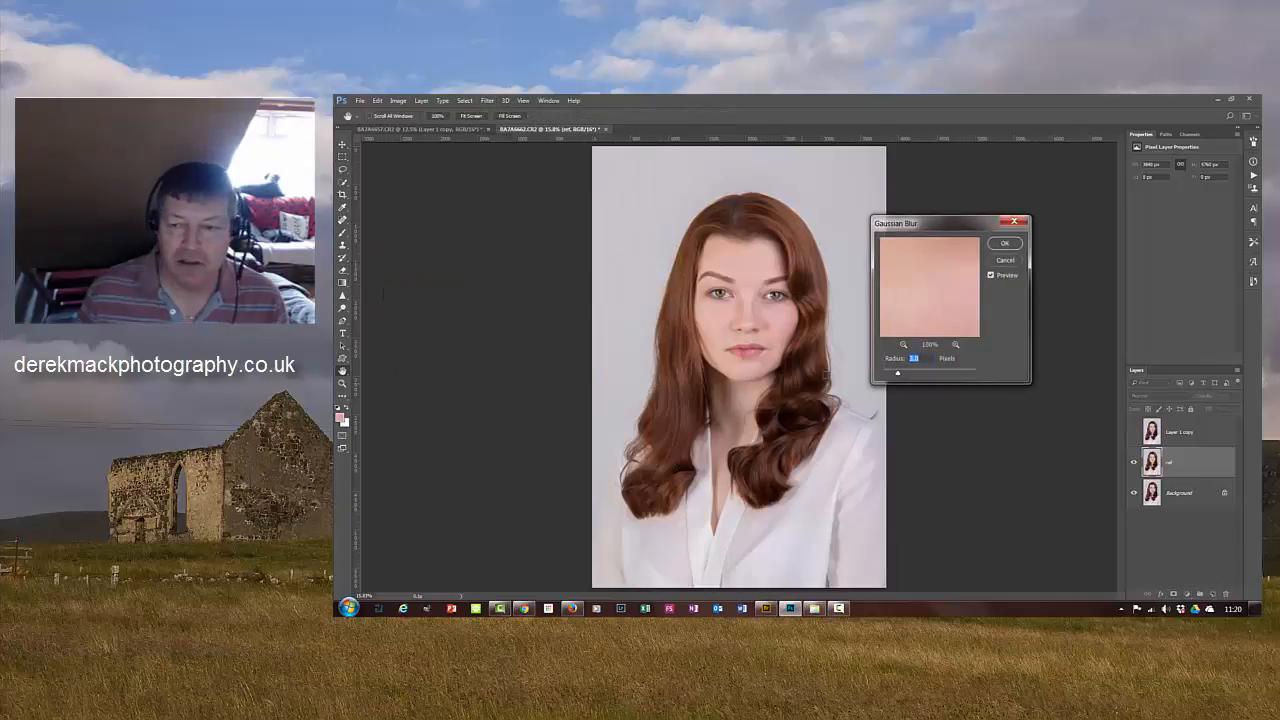
pyautogui.moveTo(933, 229); pyautogui.dragTo(747, 244)
pyautogui.click(717, 360)
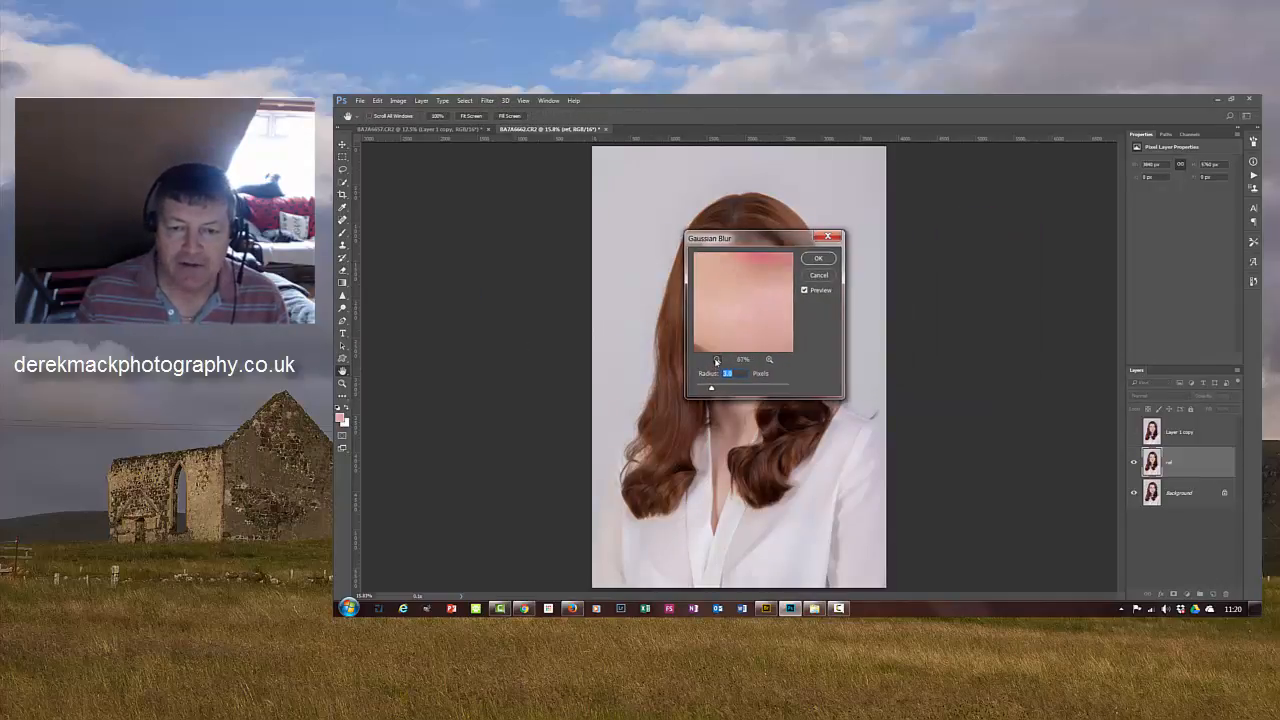
pyautogui.click(717, 360)
pyautogui.click(717, 360)
pyautogui.moveTo(726, 296)
pyautogui.mouseDown()
pyautogui.moveTo(740, 322)
pyautogui.moveTo(740, 305)
pyautogui.mouseUp()
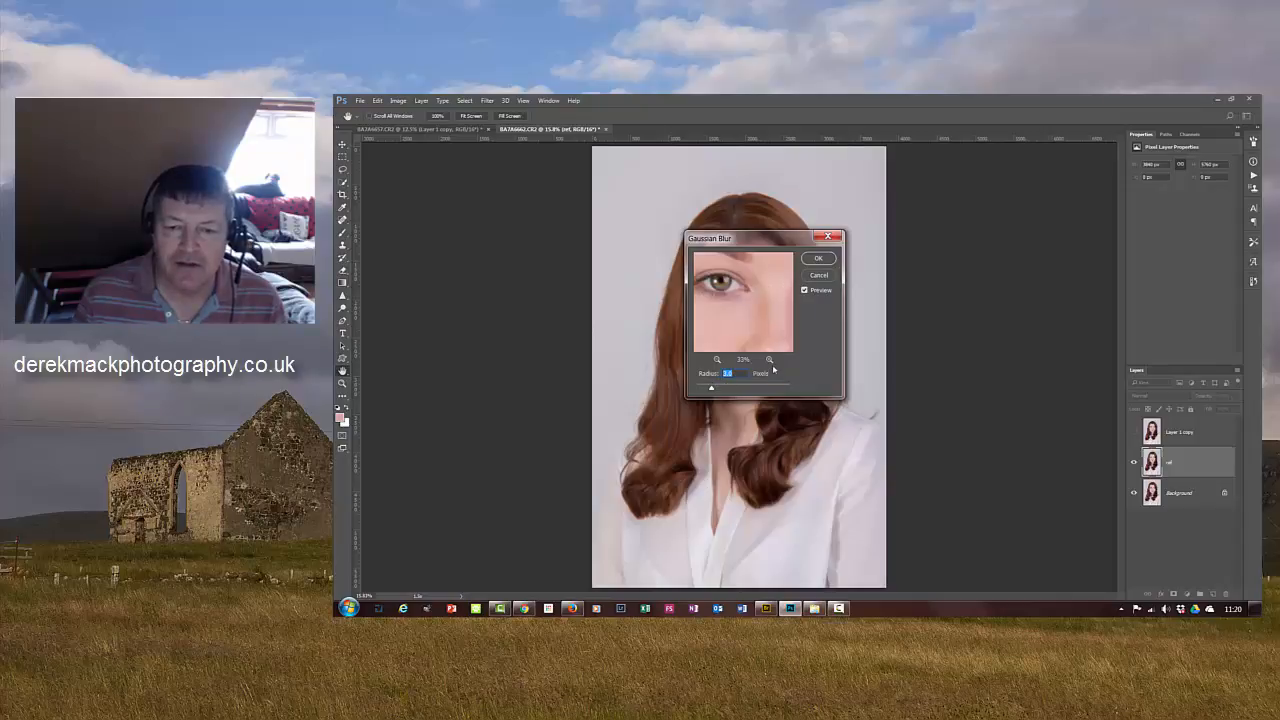
pyautogui.click(769, 360)
pyautogui.click(769, 360)
pyautogui.moveTo(769, 317); pyautogui.dragTo(712, 318)
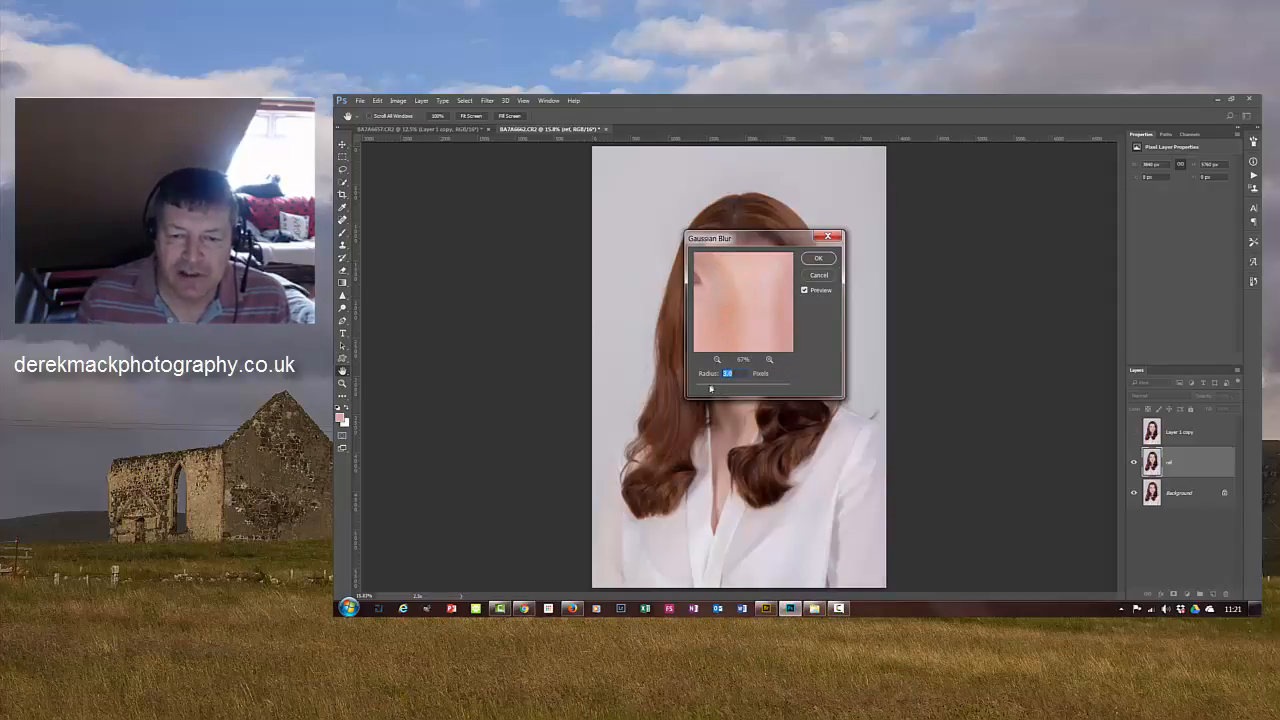
# Step: Blur the lower copy with a Gaussian Blur radius of 10 pixels
pyautogui.click(711, 390)
pyautogui.moveTo(710, 390); pyautogui.dragTo(736, 391)
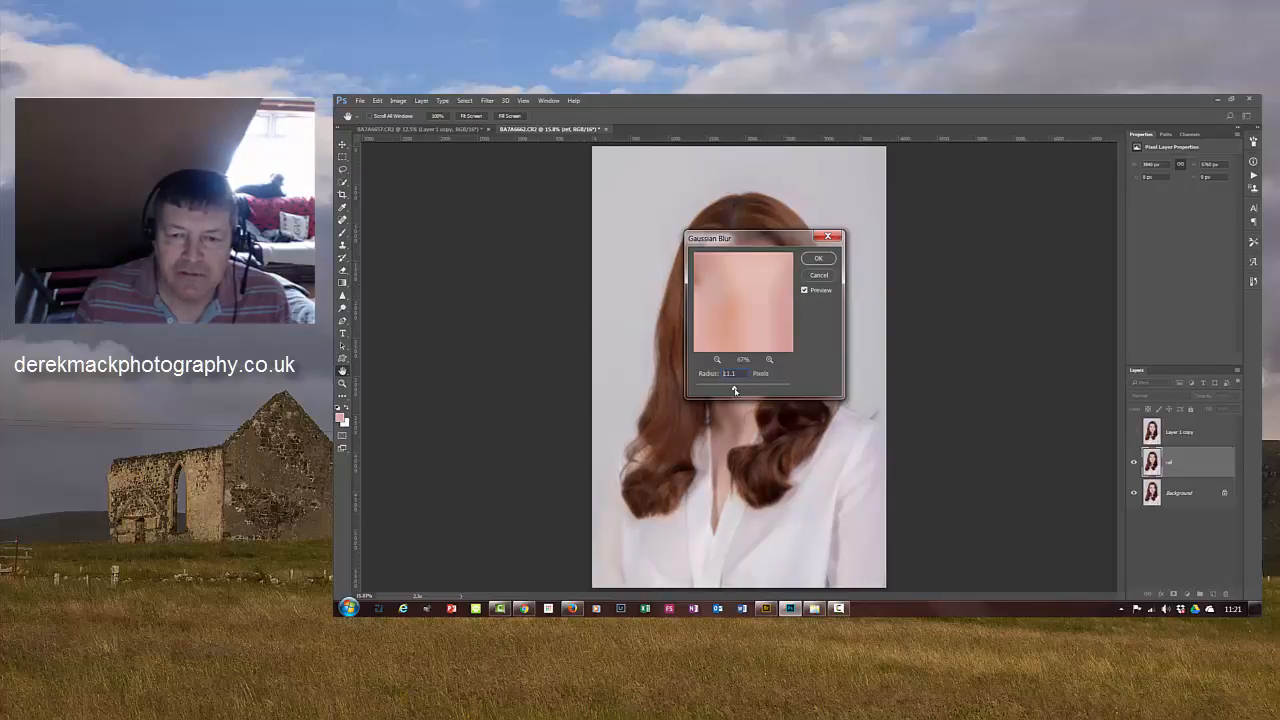
pyautogui.moveTo(735, 391); pyautogui.dragTo(735, 391)
pyautogui.write('10')
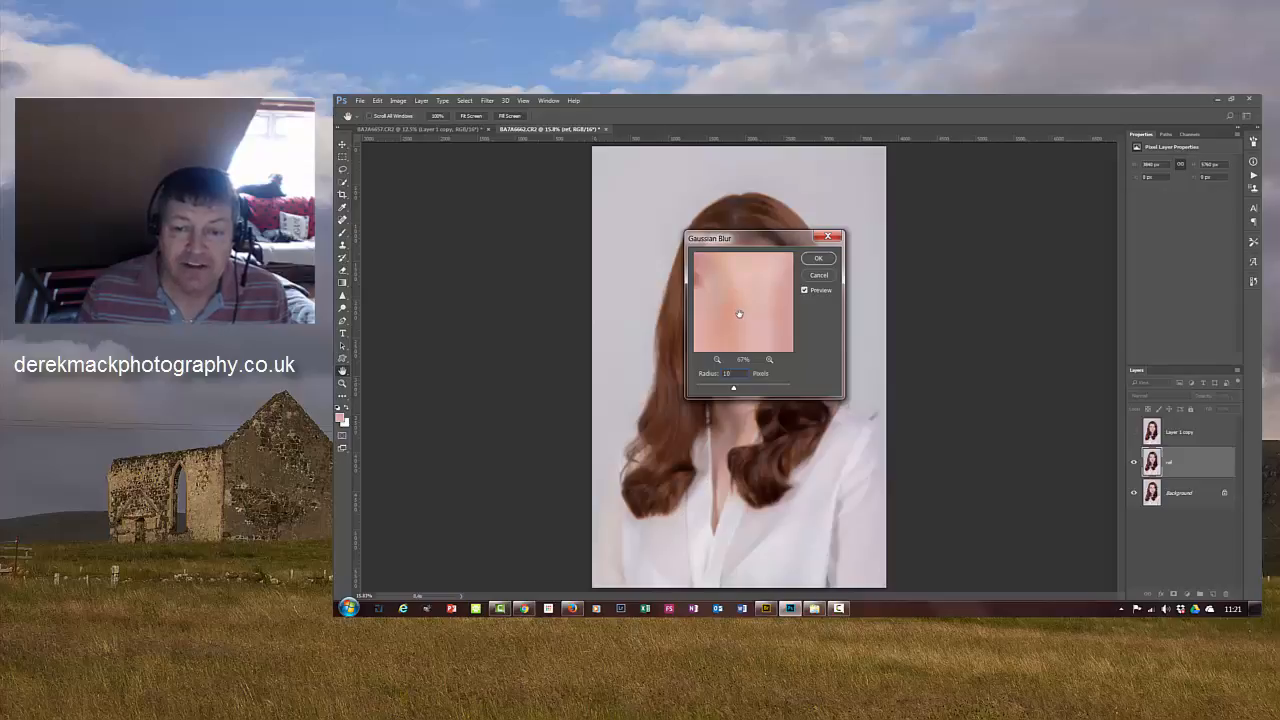
pyautogui.click(817, 260)
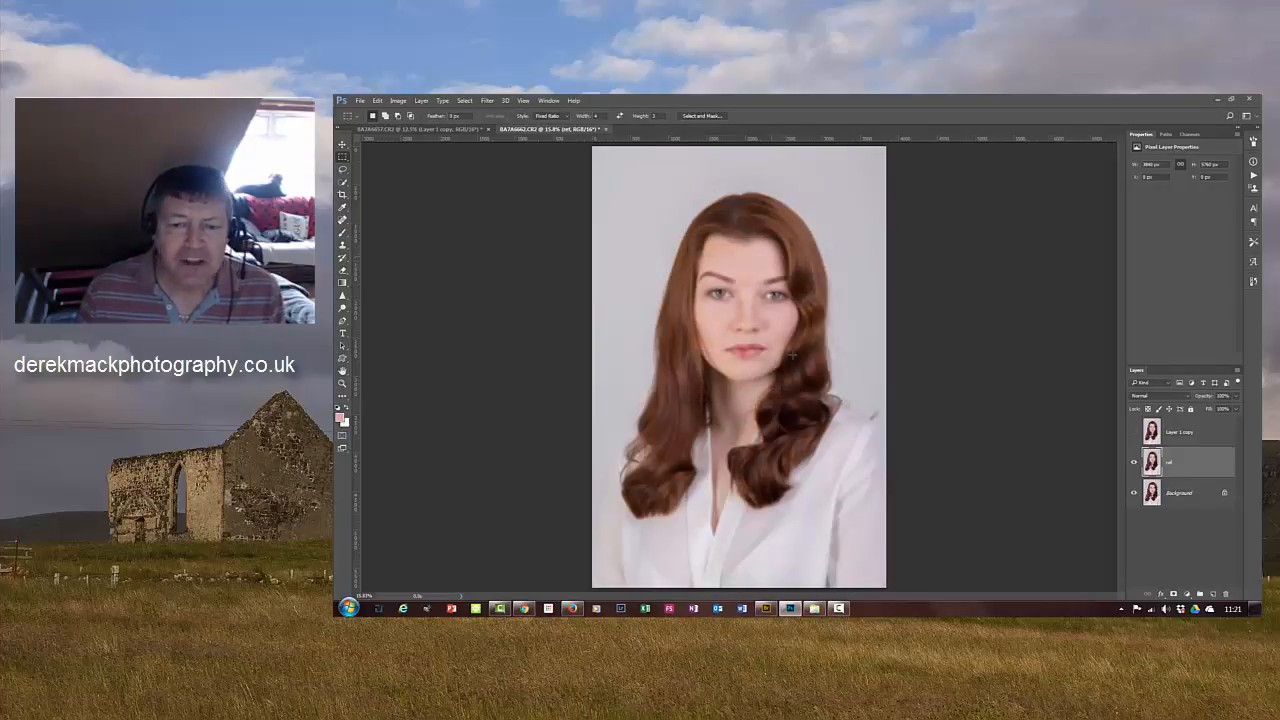
# Step: Show the uppermost portrait copy and use Apply Image on it with the ref layer as source, Subtract blending, scale 2 and offset 128
pyautogui.click(1210, 429)
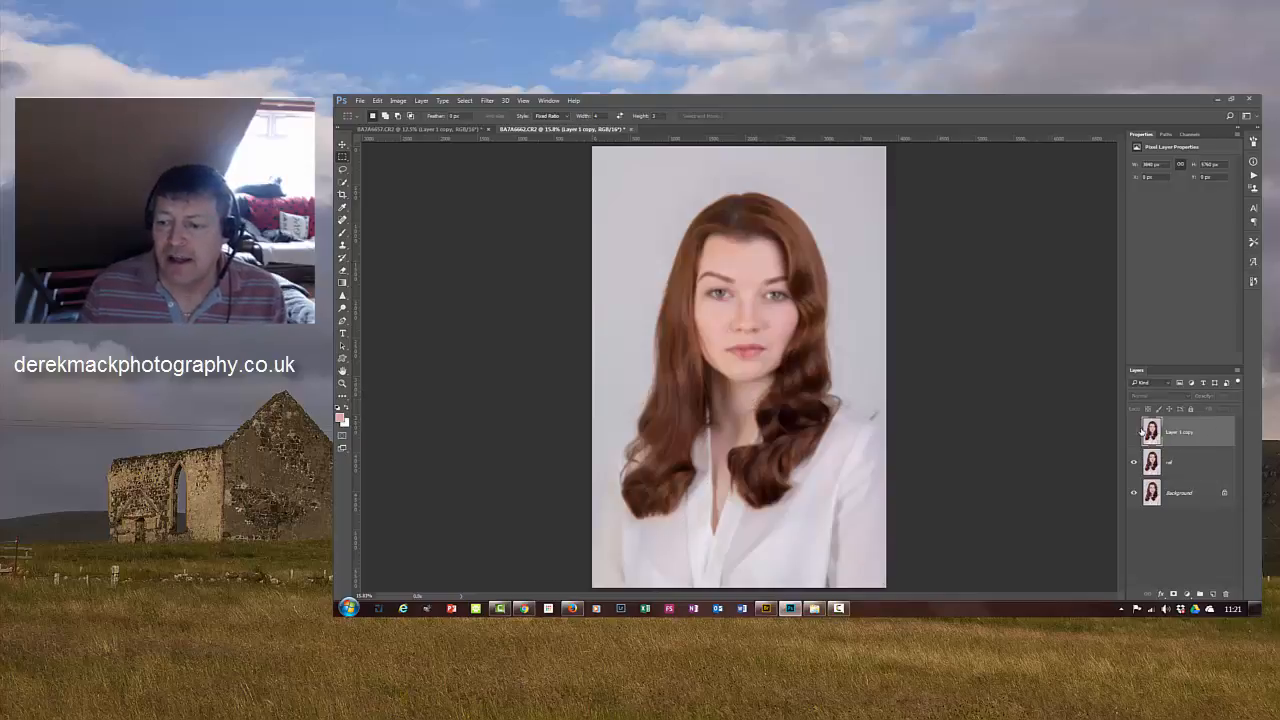
pyautogui.click(1133, 433)
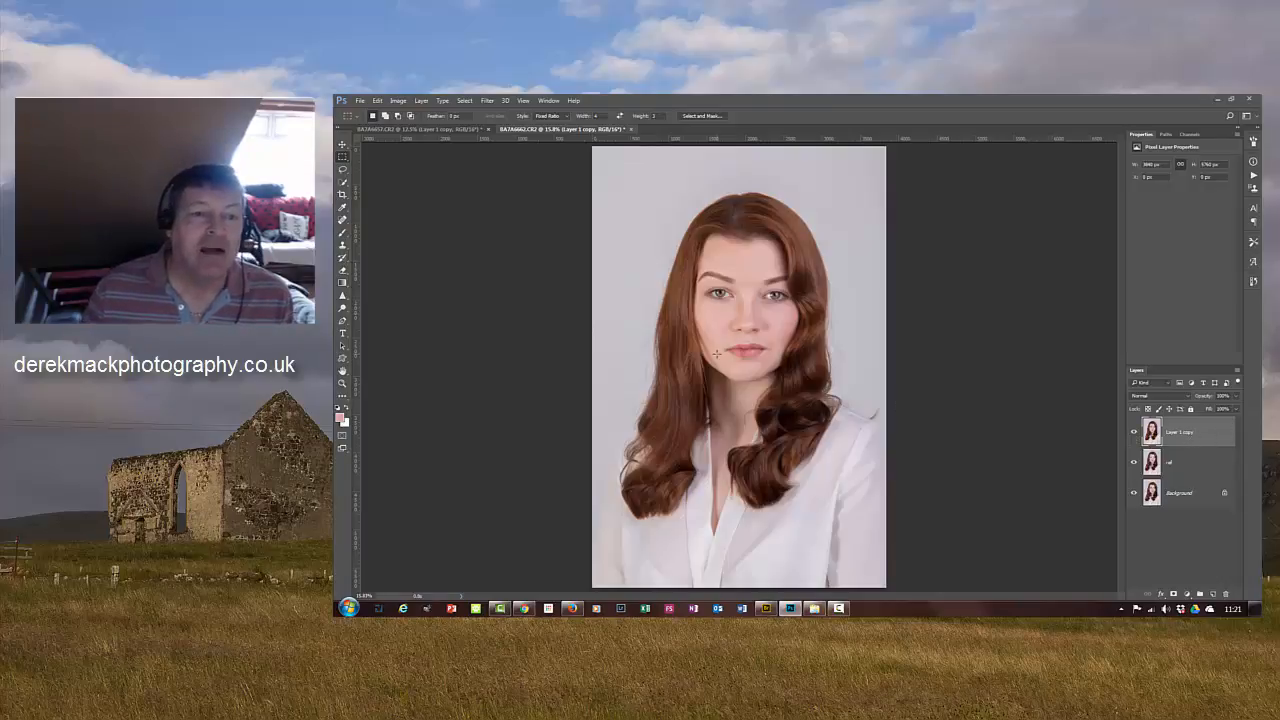
pyautogui.click(399, 103)
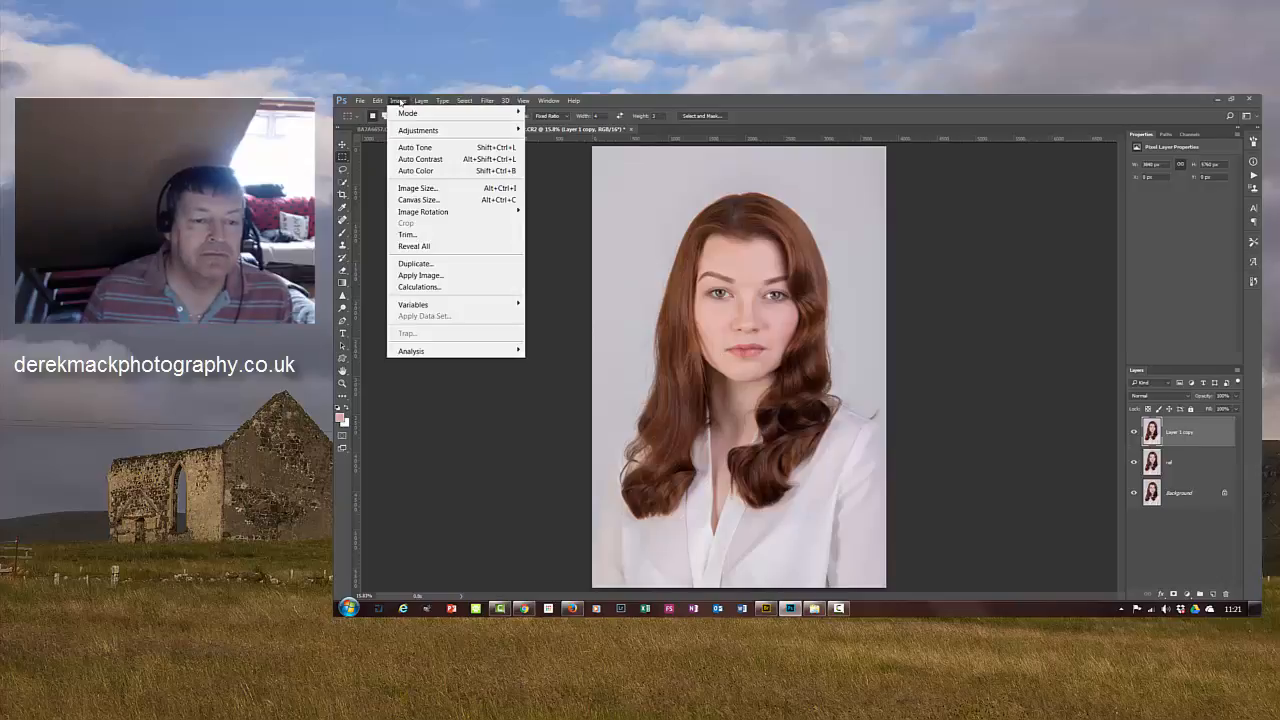
pyautogui.click(406, 277)
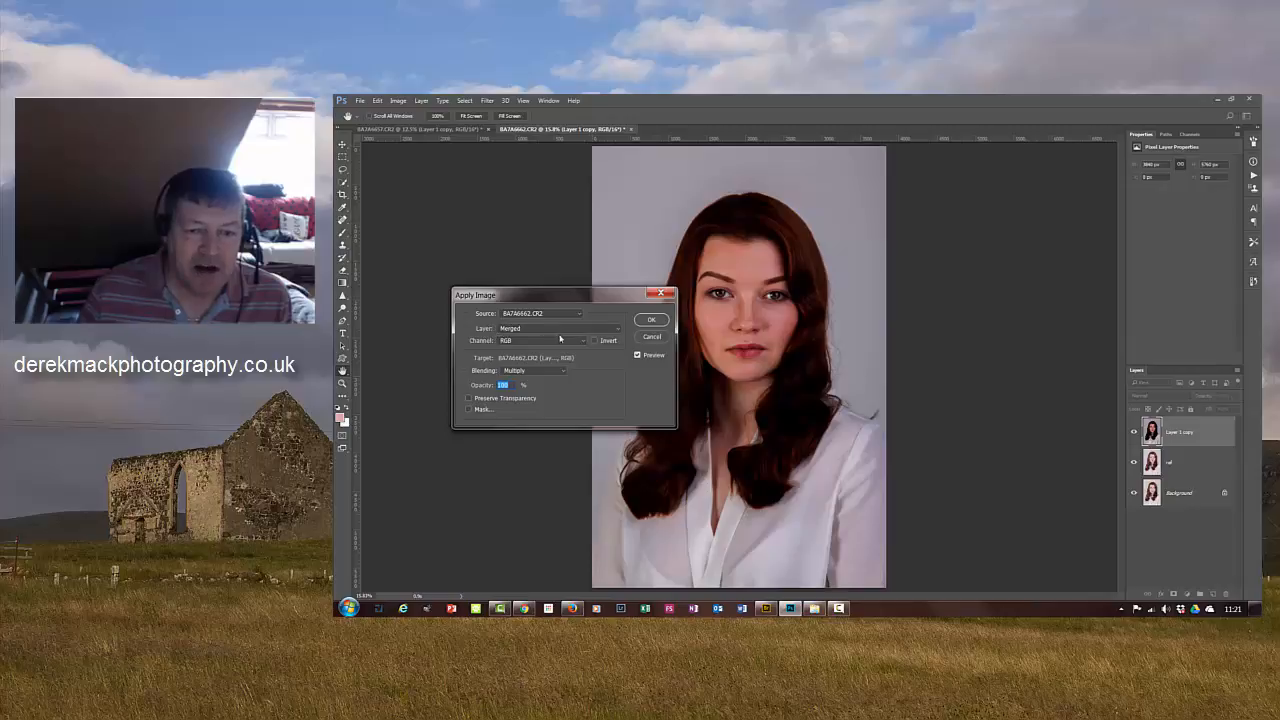
pyautogui.click(619, 329)
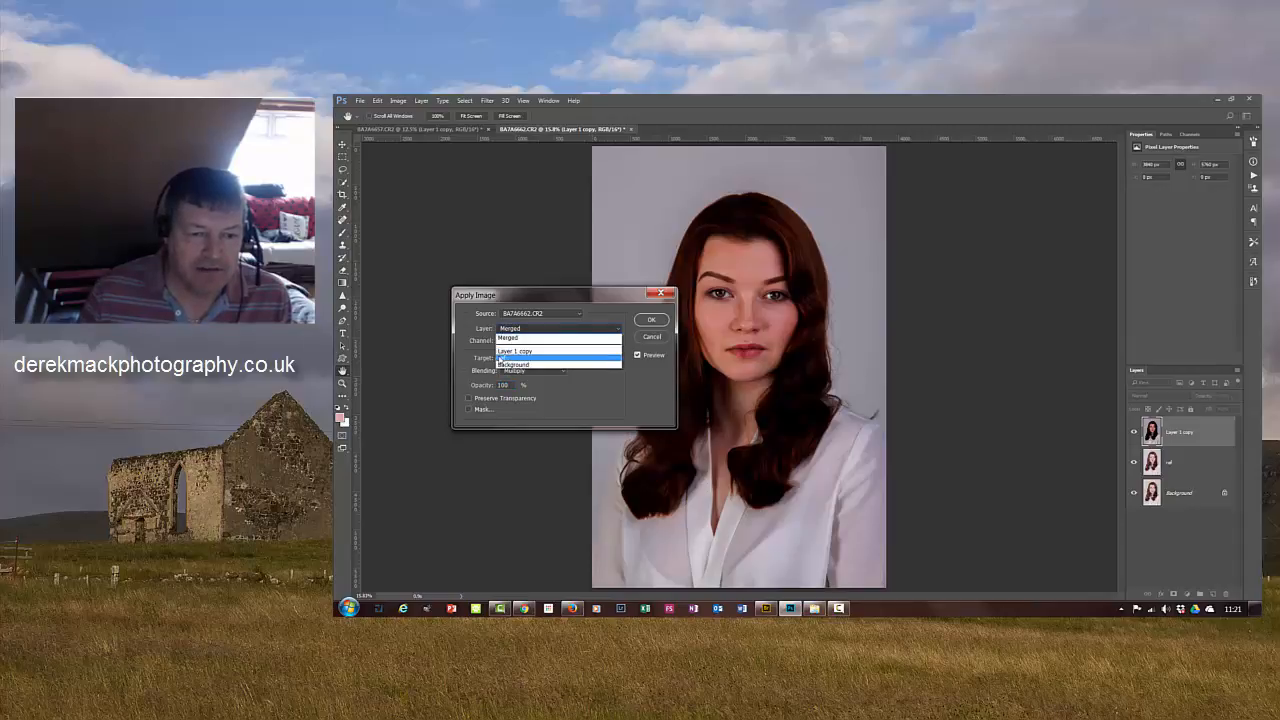
pyautogui.click(503, 359)
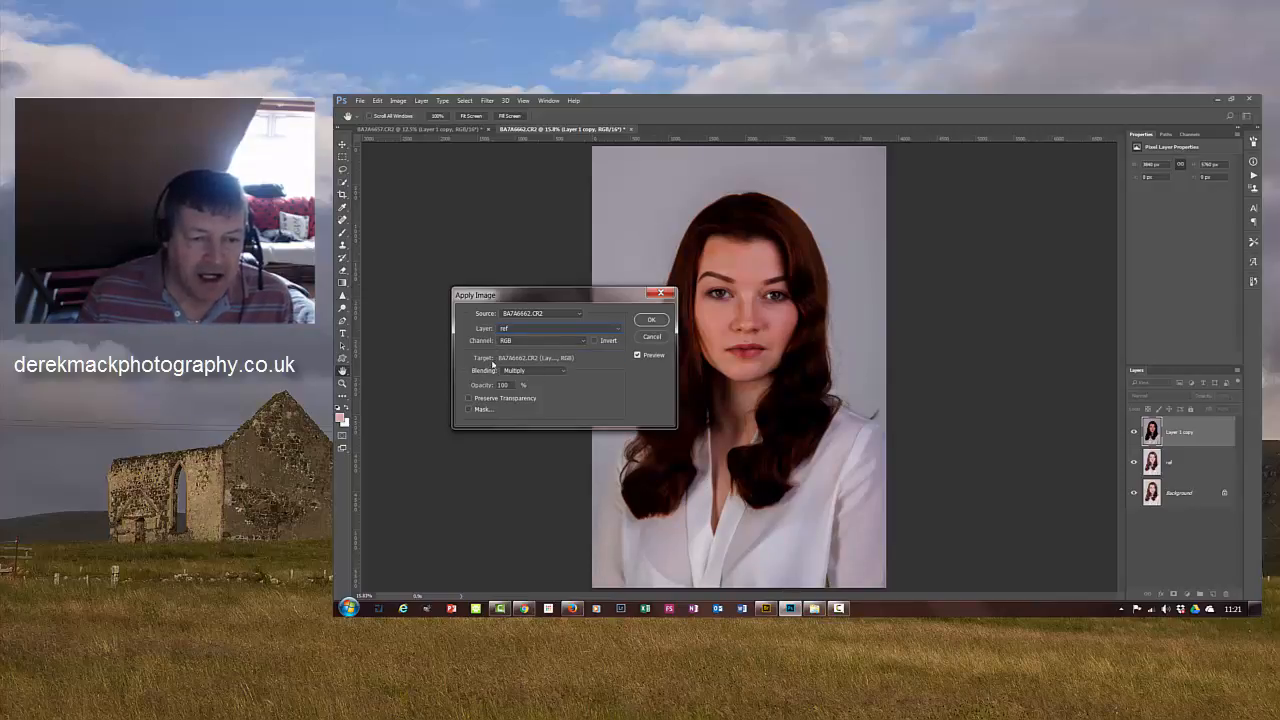
pyautogui.click(561, 375)
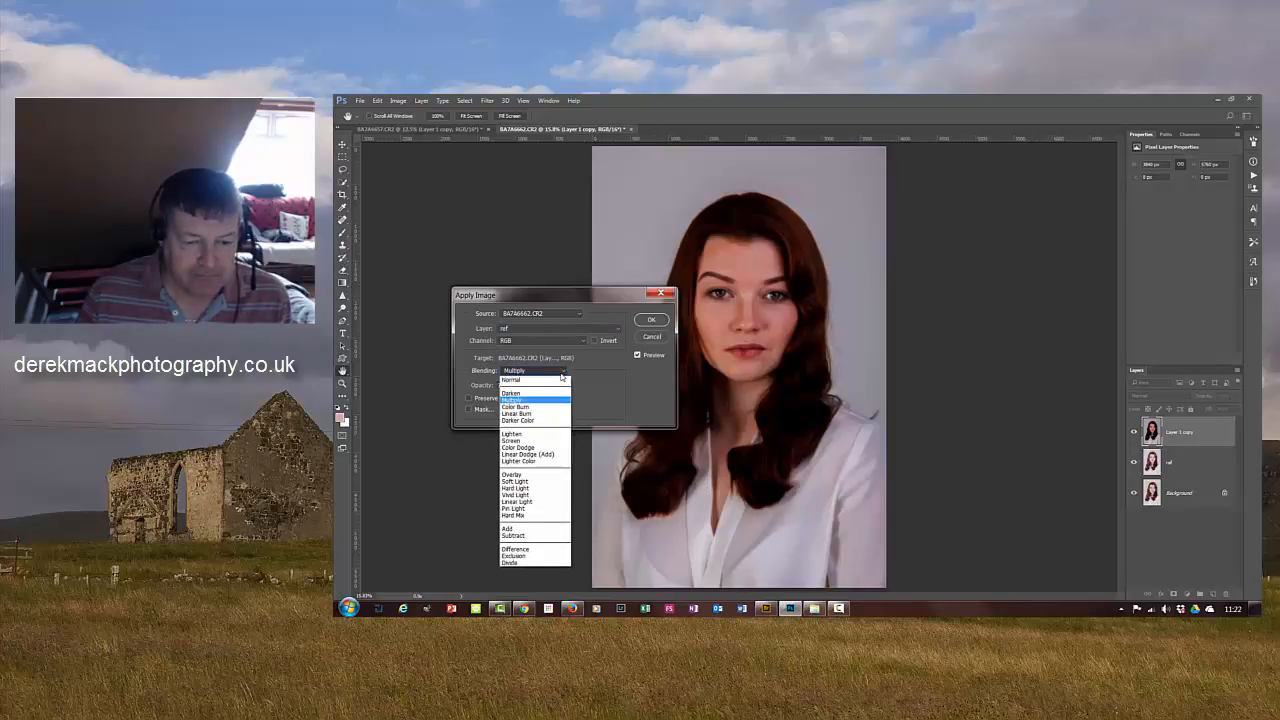
pyautogui.click(524, 537)
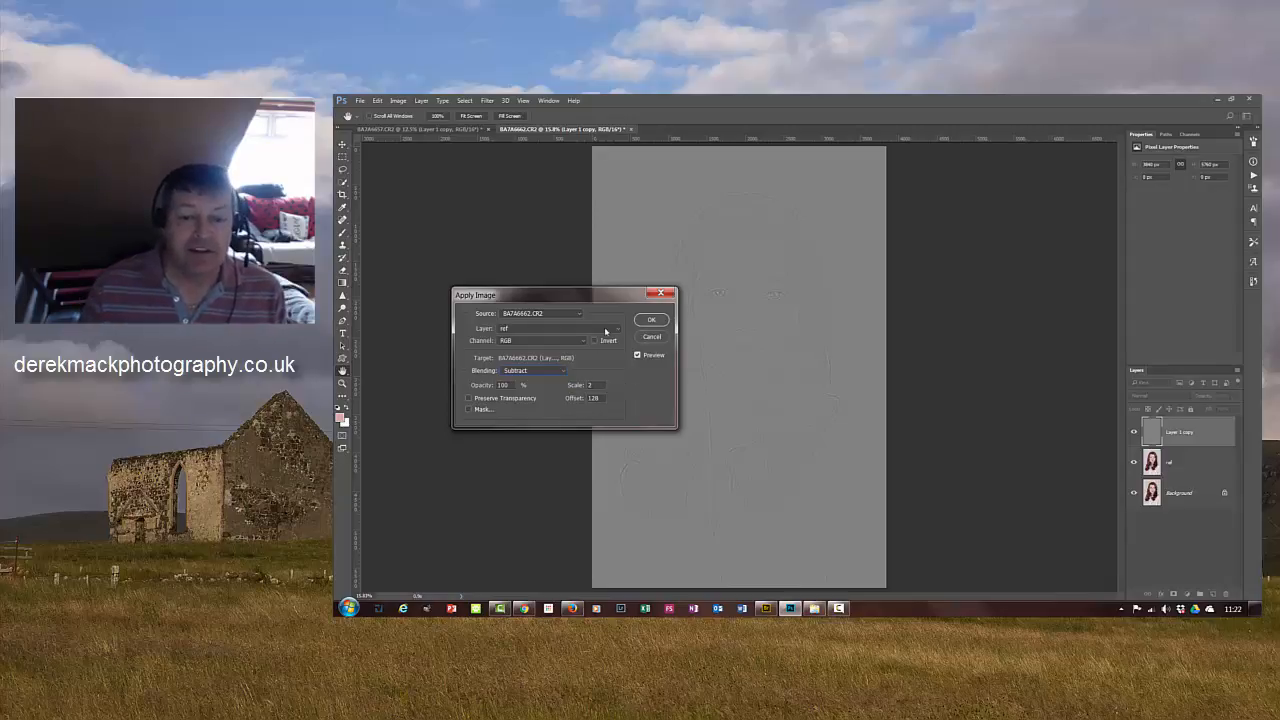
pyautogui.click(651, 320)
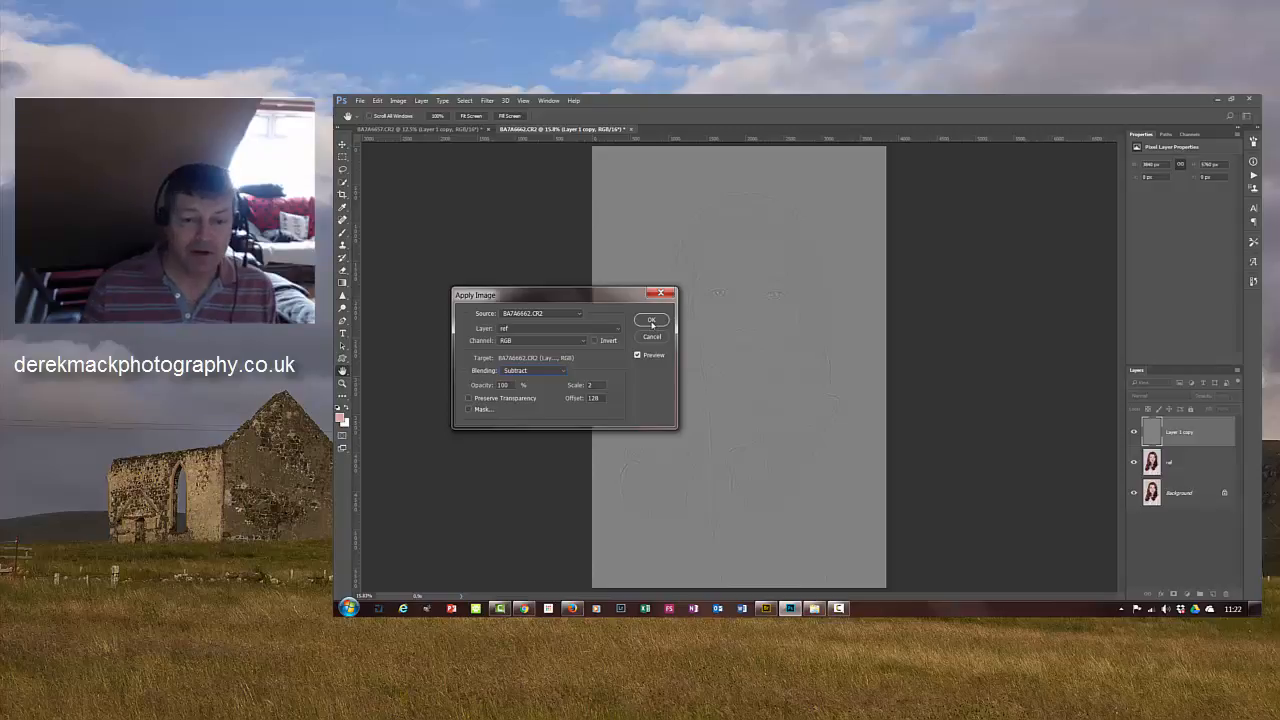
pyautogui.click(651, 321)
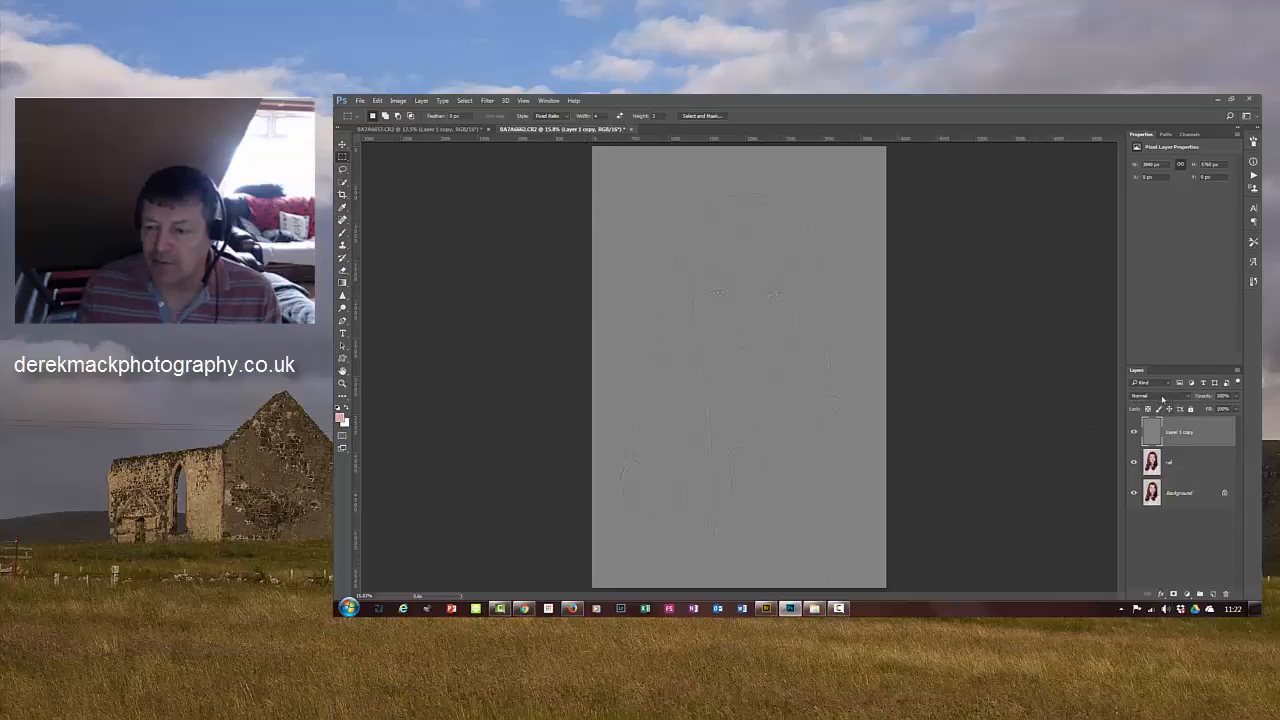
# Step: Set the grey uppermost copy's blend mode to Linear Light and make the blurred ref layer active
pyautogui.click(1160, 397)
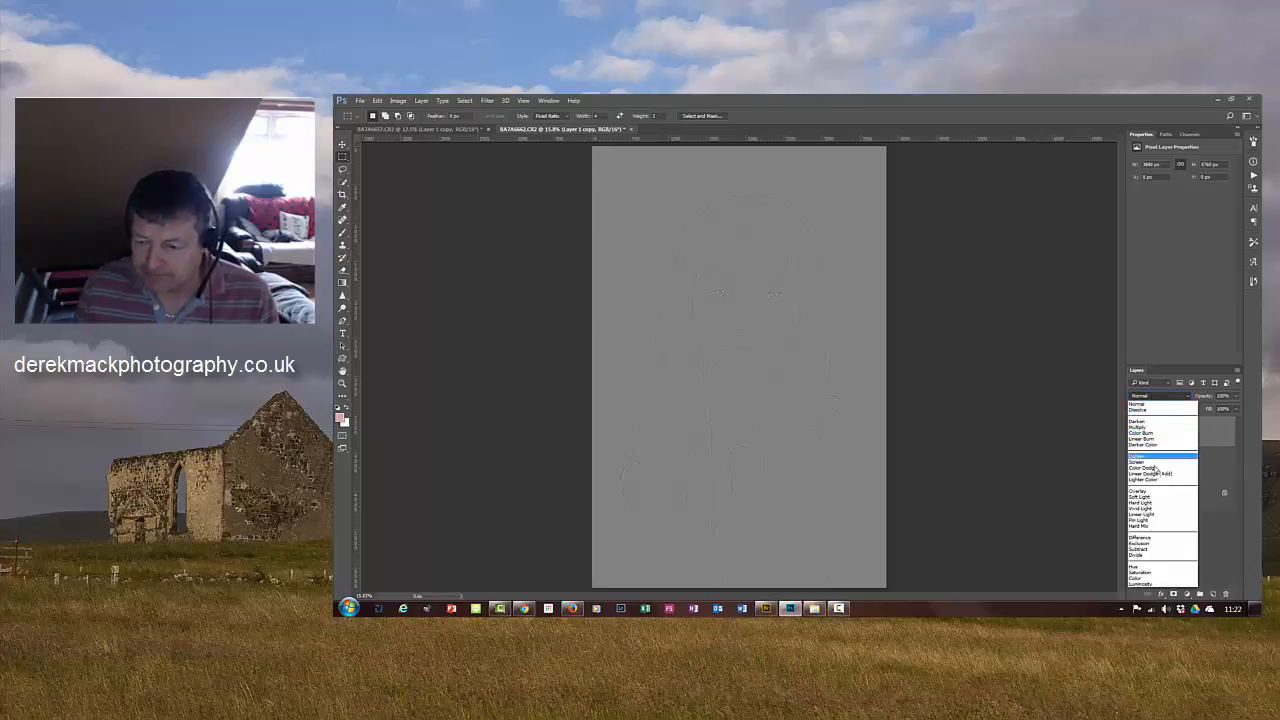
pyautogui.click(1155, 514)
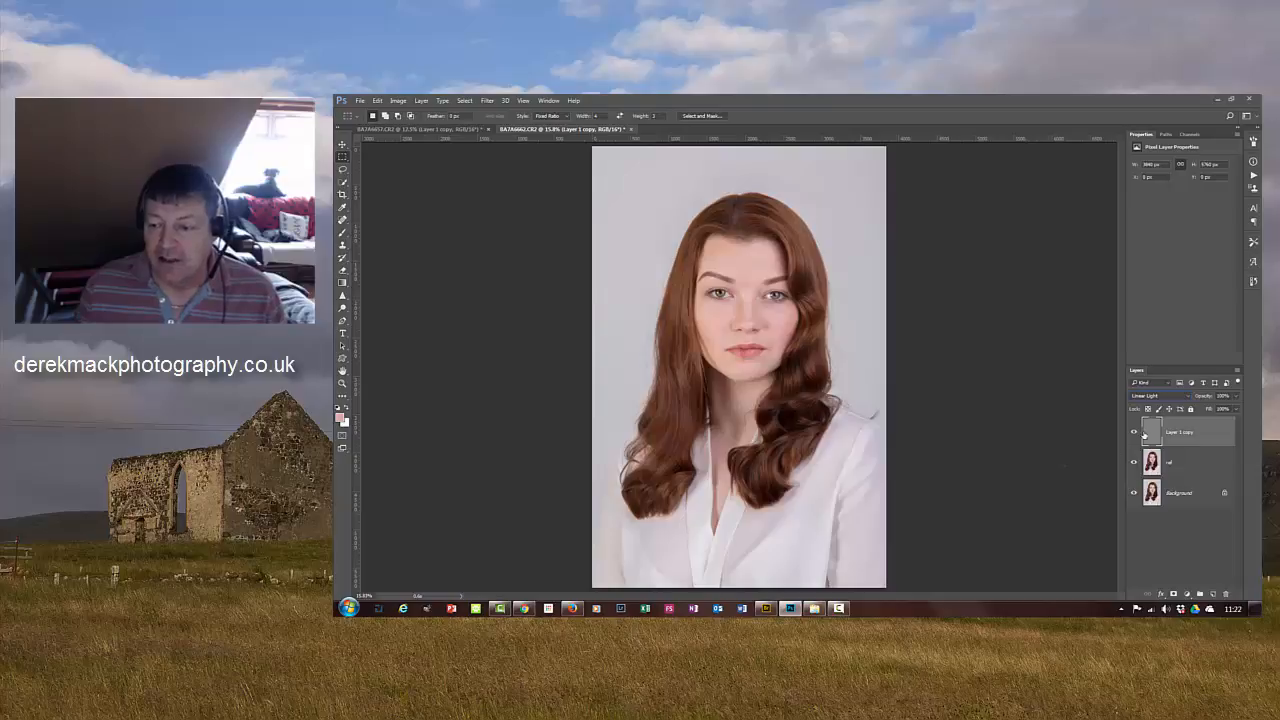
pyautogui.click(1185, 467)
# Step: Select both cheeks on the ref layer with freehand Lasso outlines running from below the eyes to the jaw
pyautogui.hotkey('ctrl', '+')
pyautogui.hotkey('ctrl', '+')
pyautogui.hotkey('ctrl', '+')
pyautogui.hotkey('ctrl', '+')
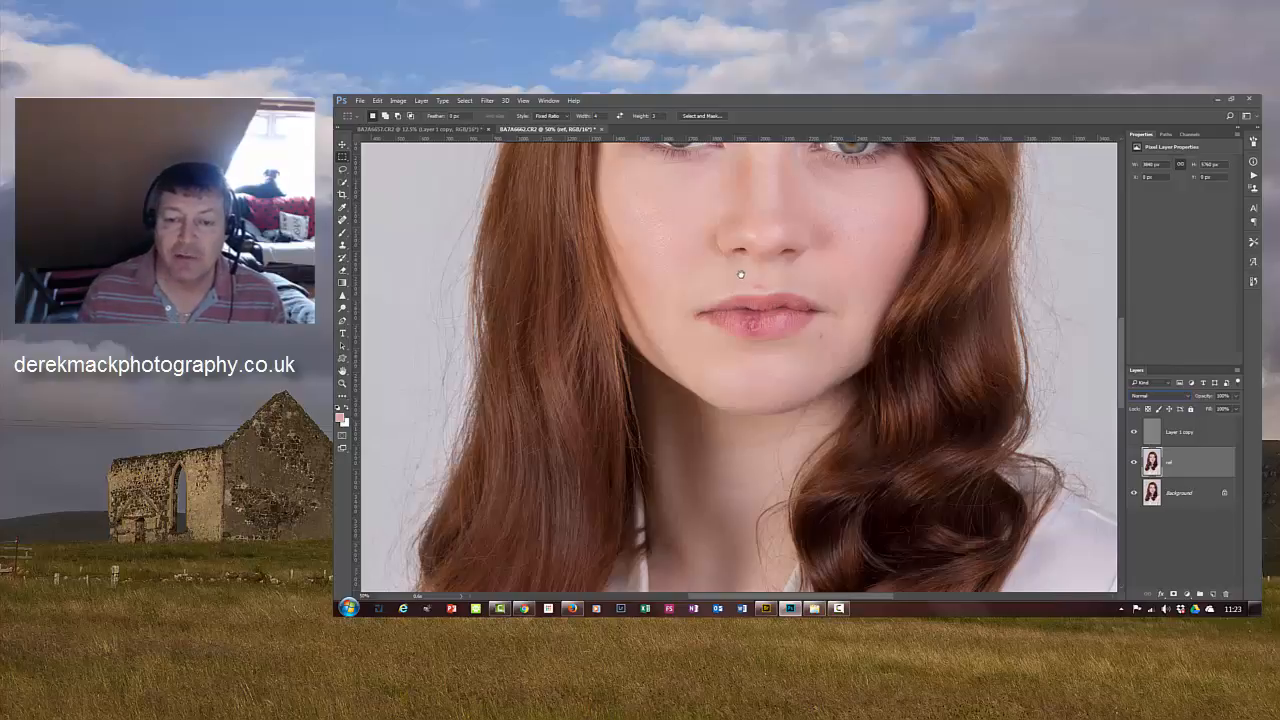
pyautogui.scroll(5, 742, 277)
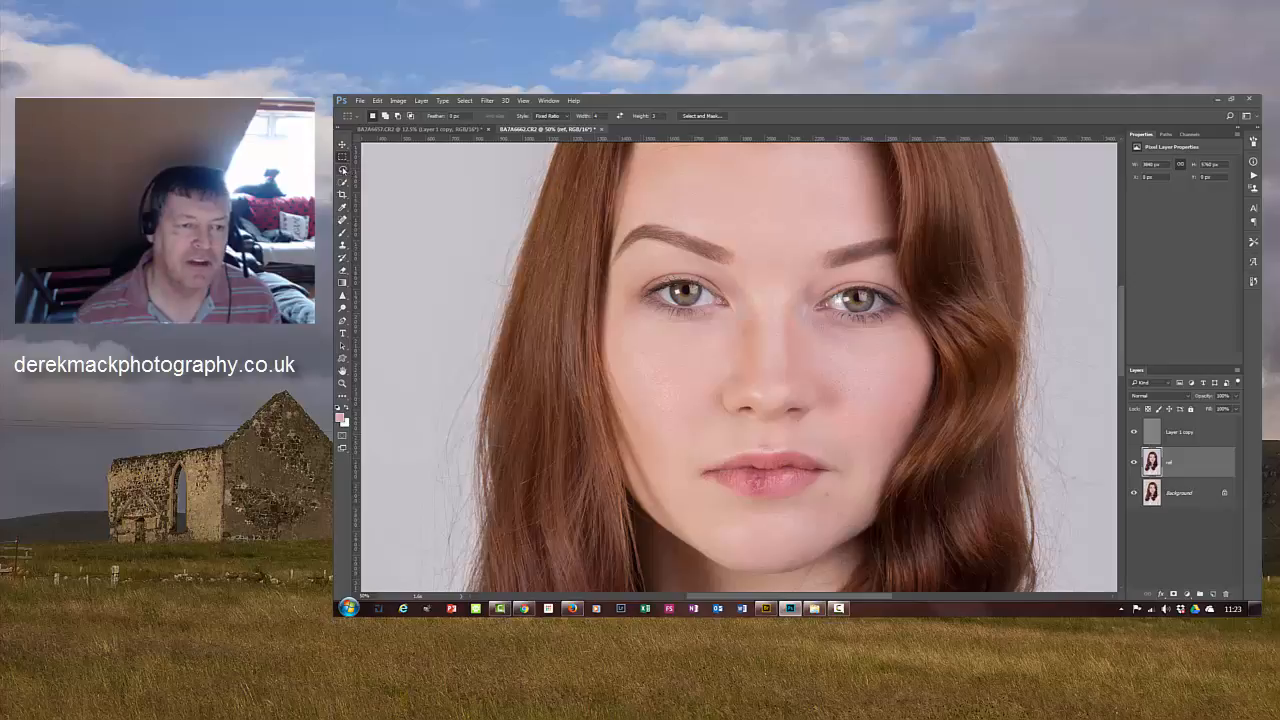
pyautogui.moveTo(343, 171); pyautogui.dragTo(395, 171)
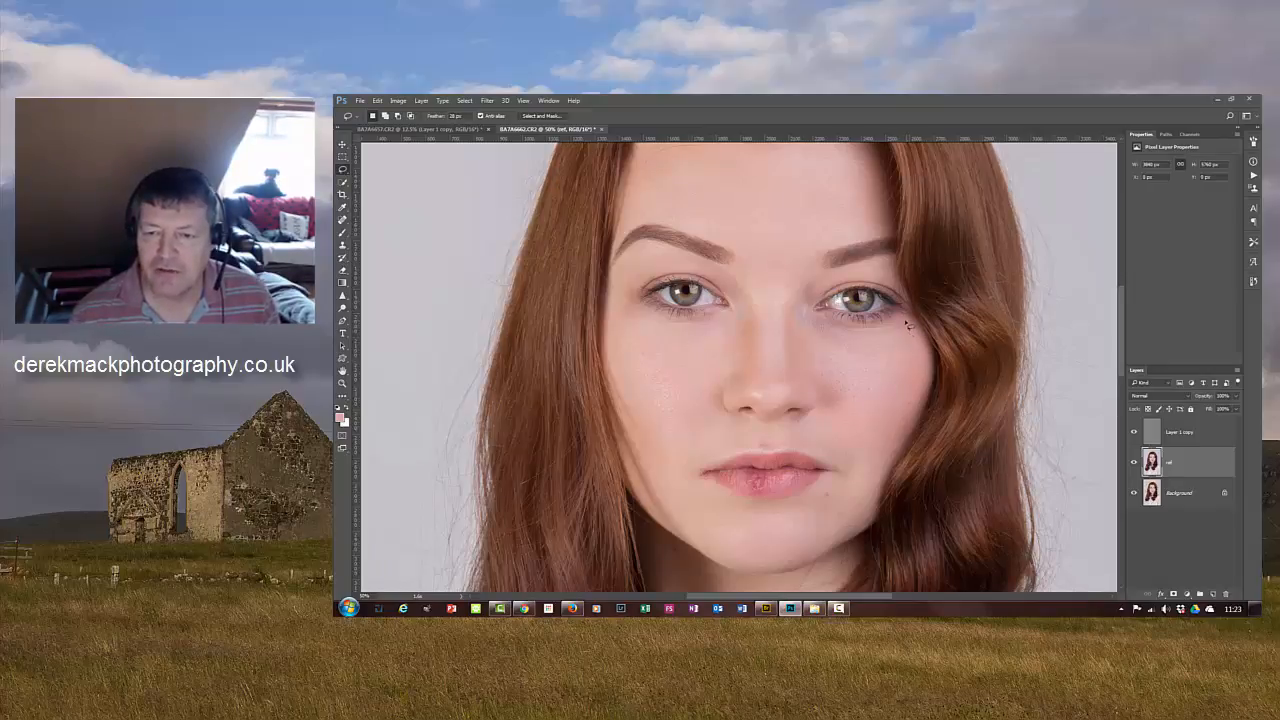
pyautogui.moveTo(906, 322)
pyautogui.mouseDown()
pyautogui.moveTo(843, 336)
pyautogui.moveTo(820, 378)
pyautogui.moveTo(838, 533)
pyautogui.moveTo(928, 424)
pyautogui.moveTo(934, 345)
pyautogui.moveTo(890, 326)
pyautogui.mouseUp()
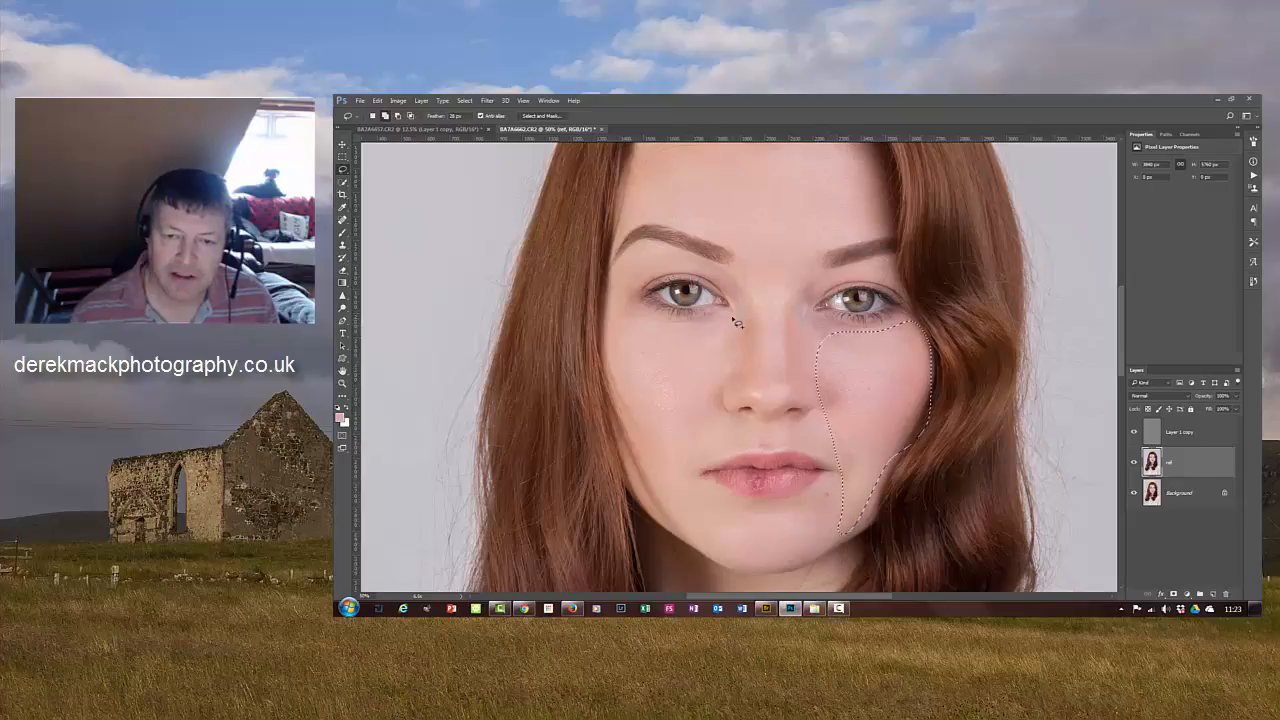
pyautogui.moveTo(718, 322)
pyautogui.mouseDown()
pyautogui.moveTo(635, 328)
pyautogui.moveTo(619, 388)
pyautogui.moveTo(658, 510)
pyautogui.moveTo(676, 533)
pyautogui.moveTo(692, 526)
pyautogui.moveTo(690, 455)
pyautogui.moveTo(746, 325)
pyautogui.moveTo(615, 323)
pyautogui.moveTo(607, 370)
pyautogui.moveTo(645, 455)
pyautogui.mouseUp()
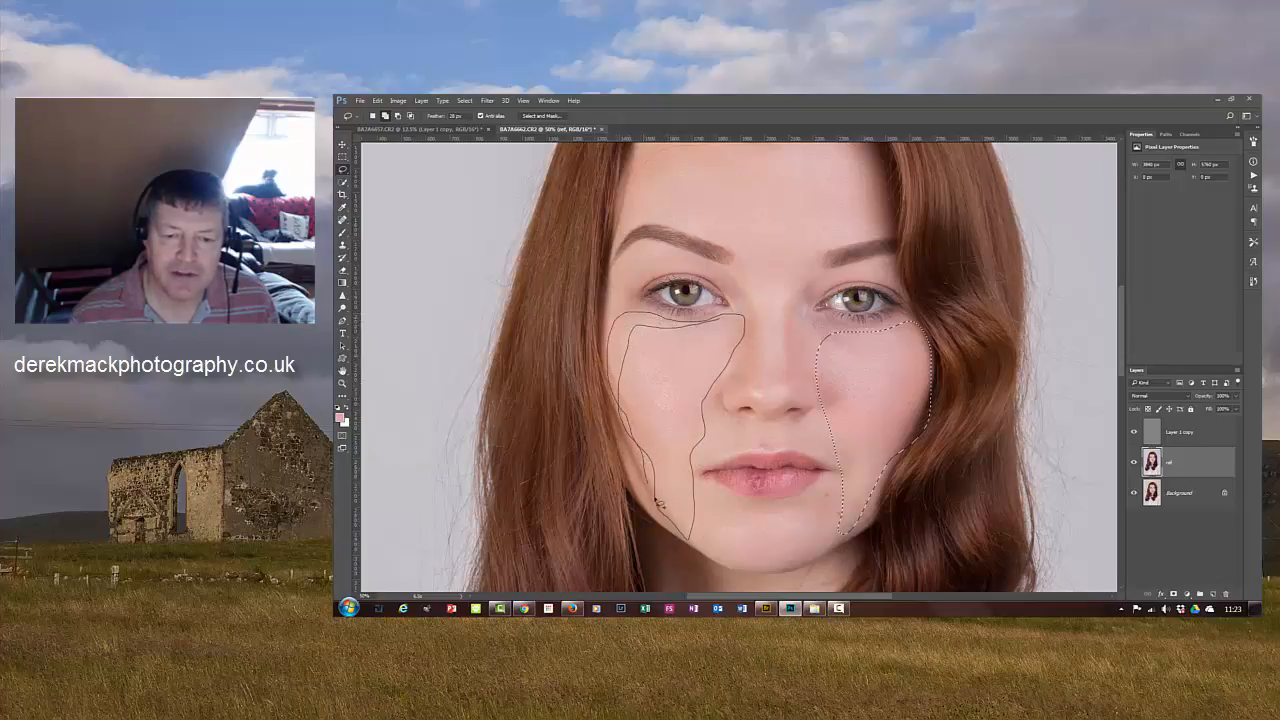
pyautogui.moveTo(686, 511); pyautogui.dragTo(690, 525)
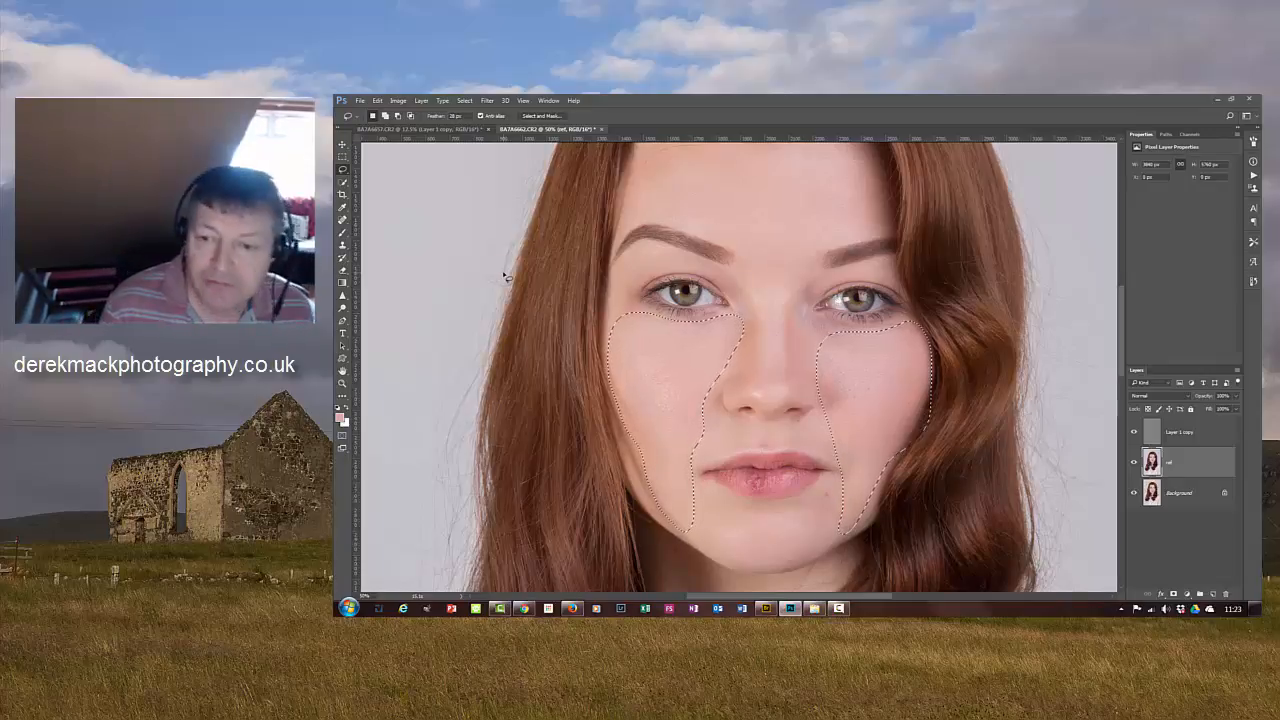
# Step: Blur the selected cheeks with a Gaussian Blur radius of 20 pixels and clear the selection
pyautogui.hotkey('ctrl', 'alt', 'f')
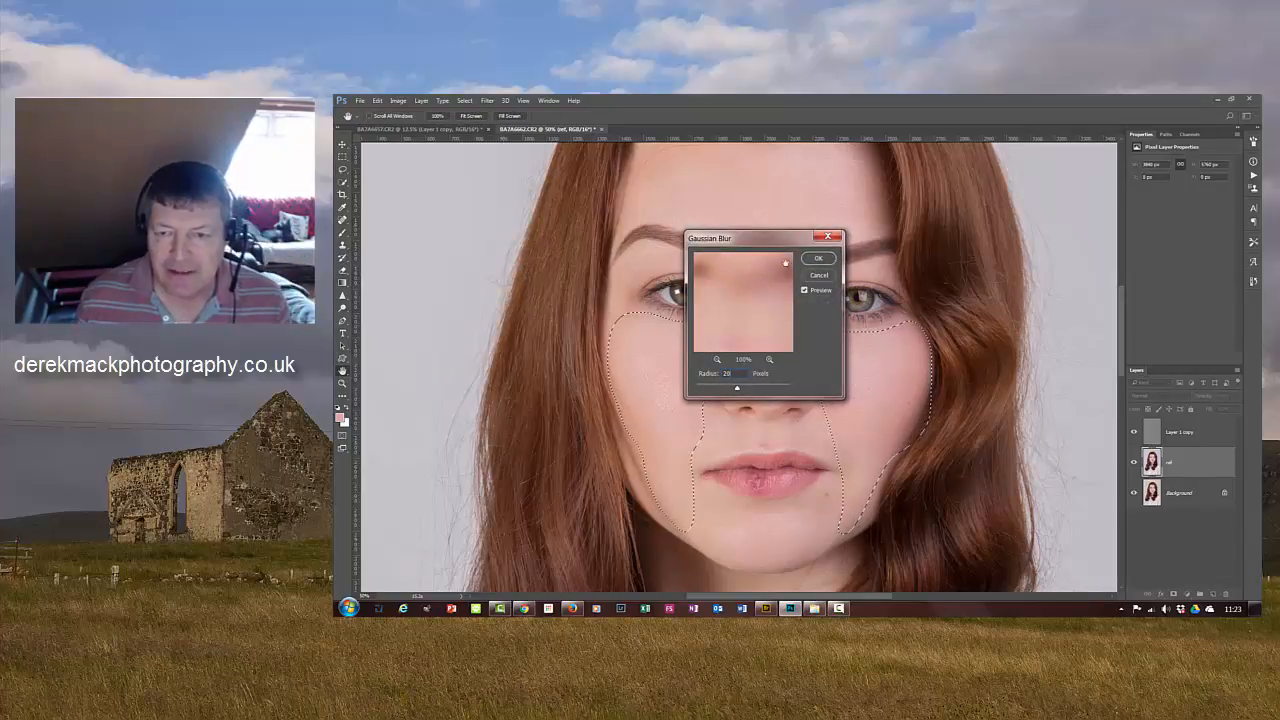
pyautogui.click(818, 258)
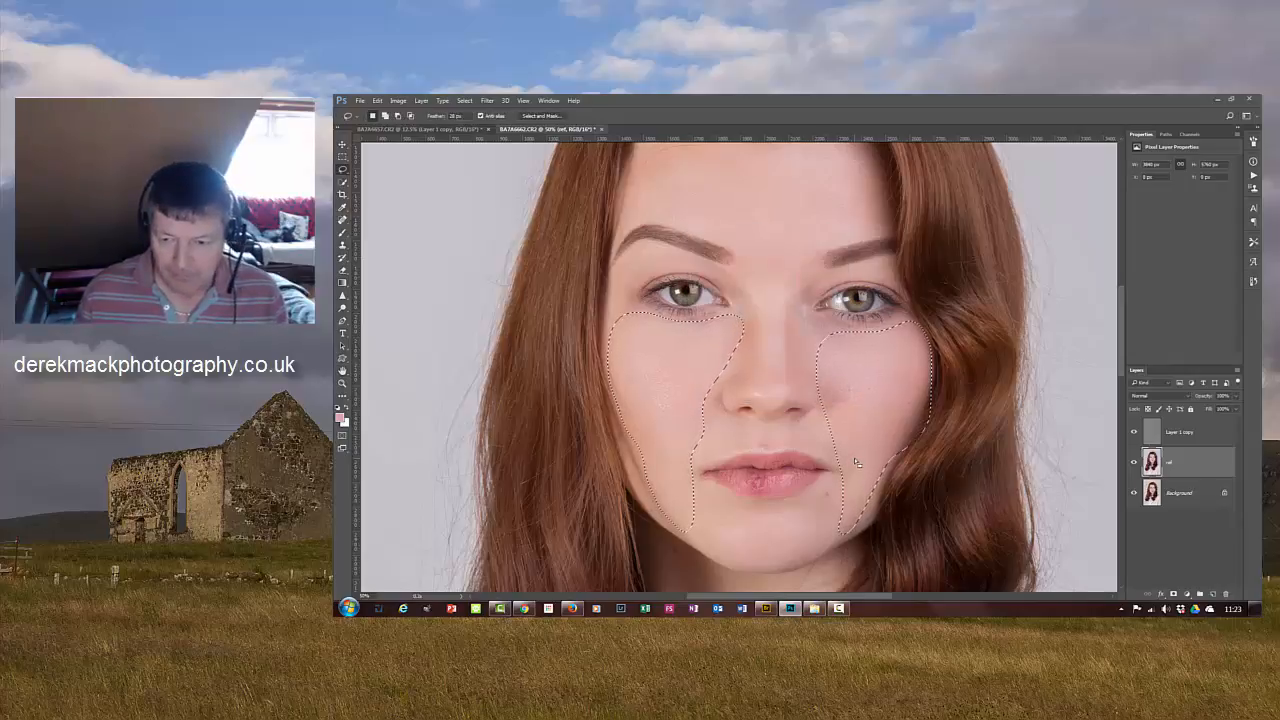
pyautogui.hotkey('ctrl', 'd')
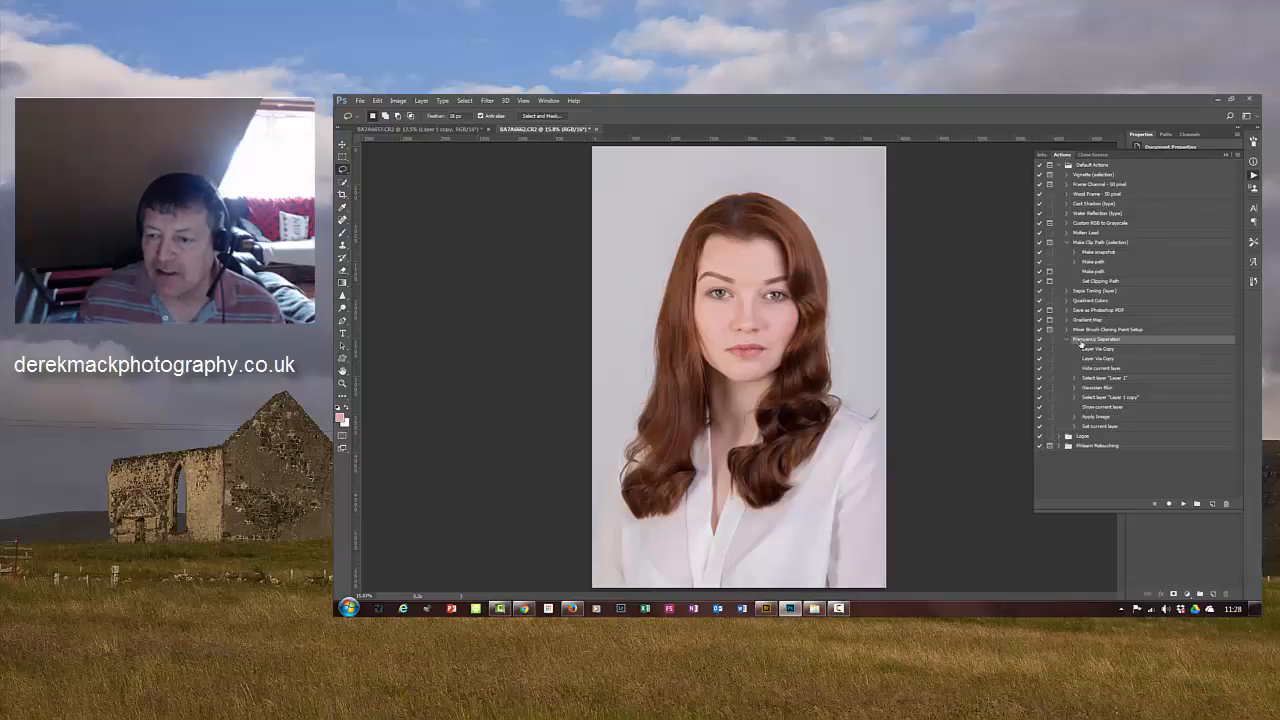
# Step: Collapse the Frequency Separation action, switch to Bridge to browse the model shoot photos, and return to Photoshop
pyautogui.click(1063, 341)
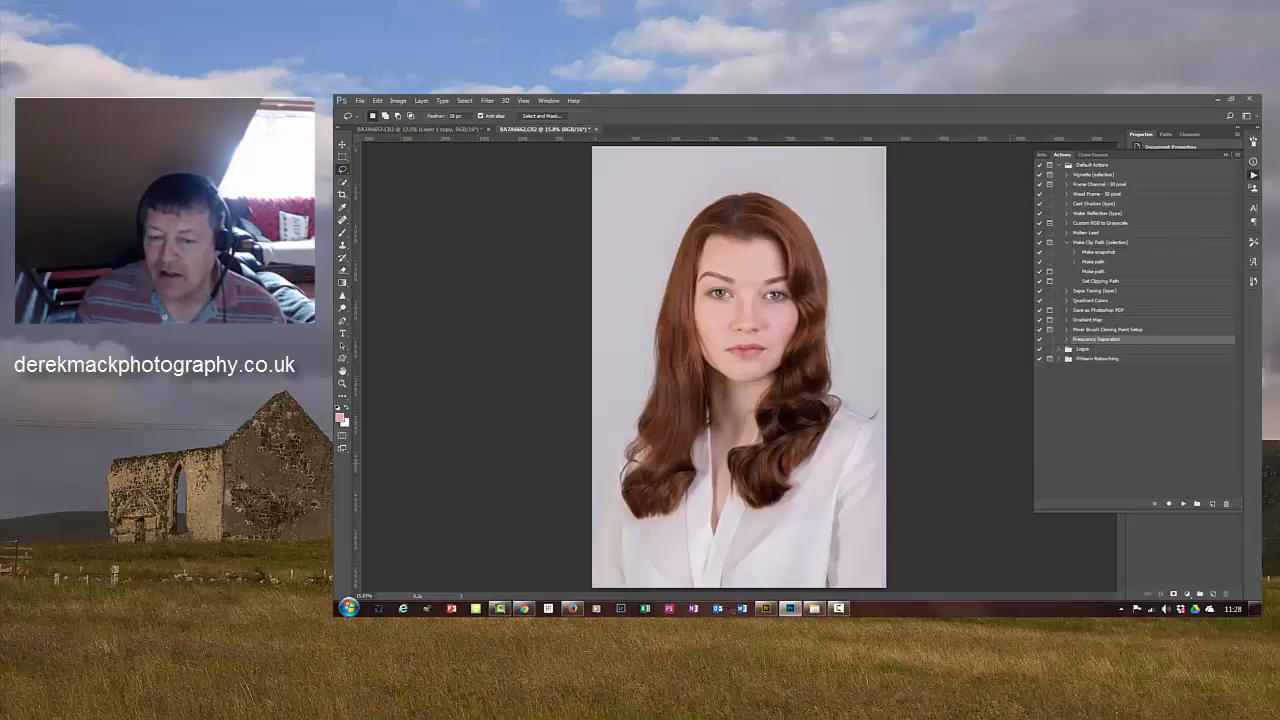
pyautogui.click(765, 608)
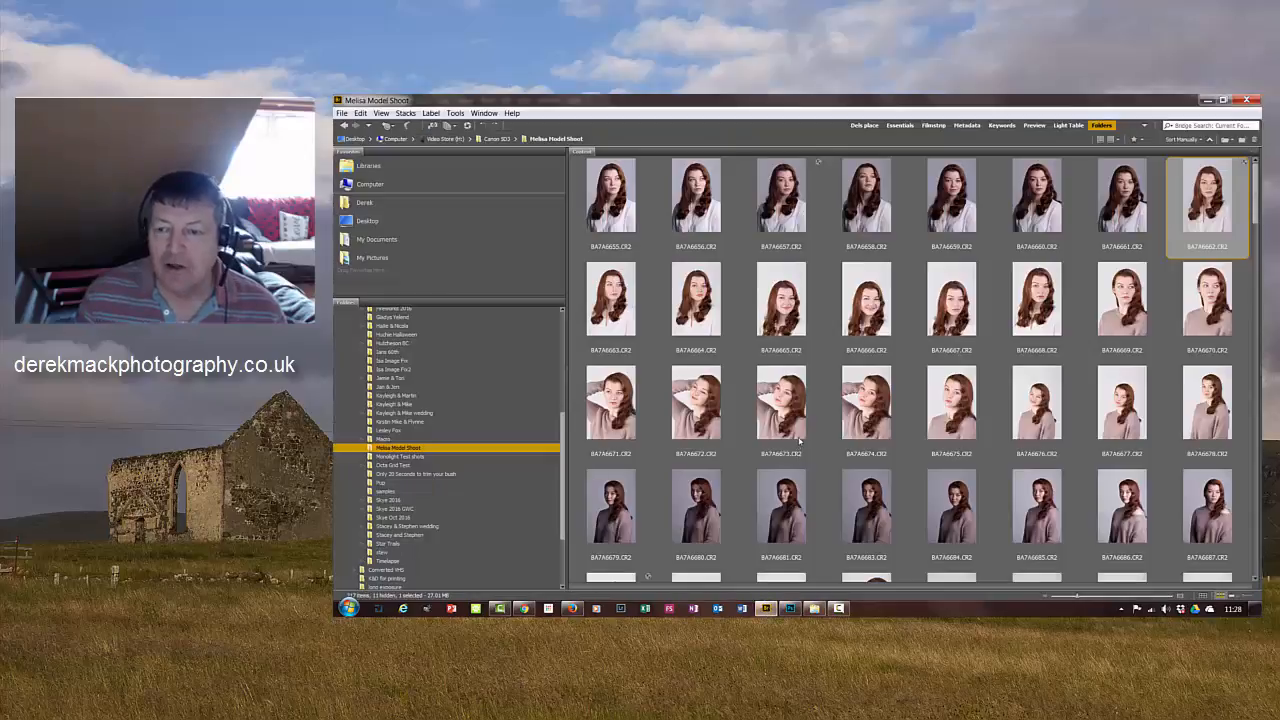
pyautogui.scroll(-15, 799, 440)
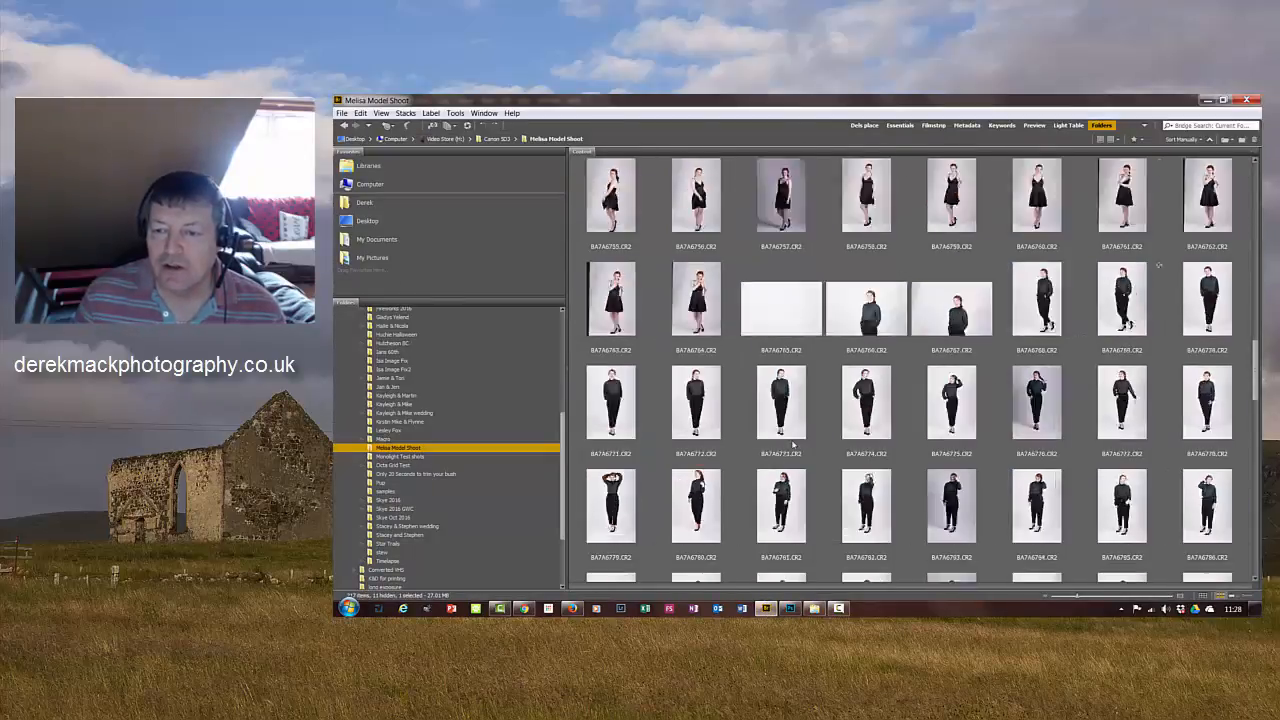
pyautogui.scroll(15, 783, 437)
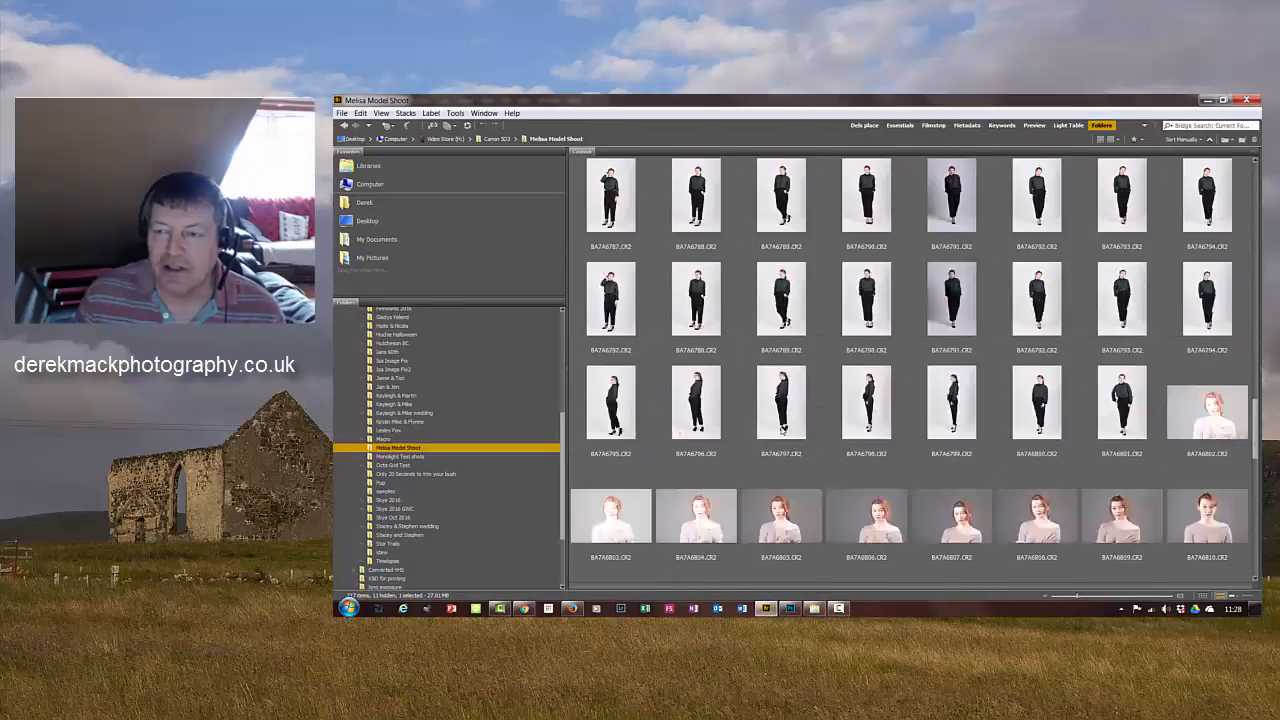
pyautogui.scroll(3, 783, 430)
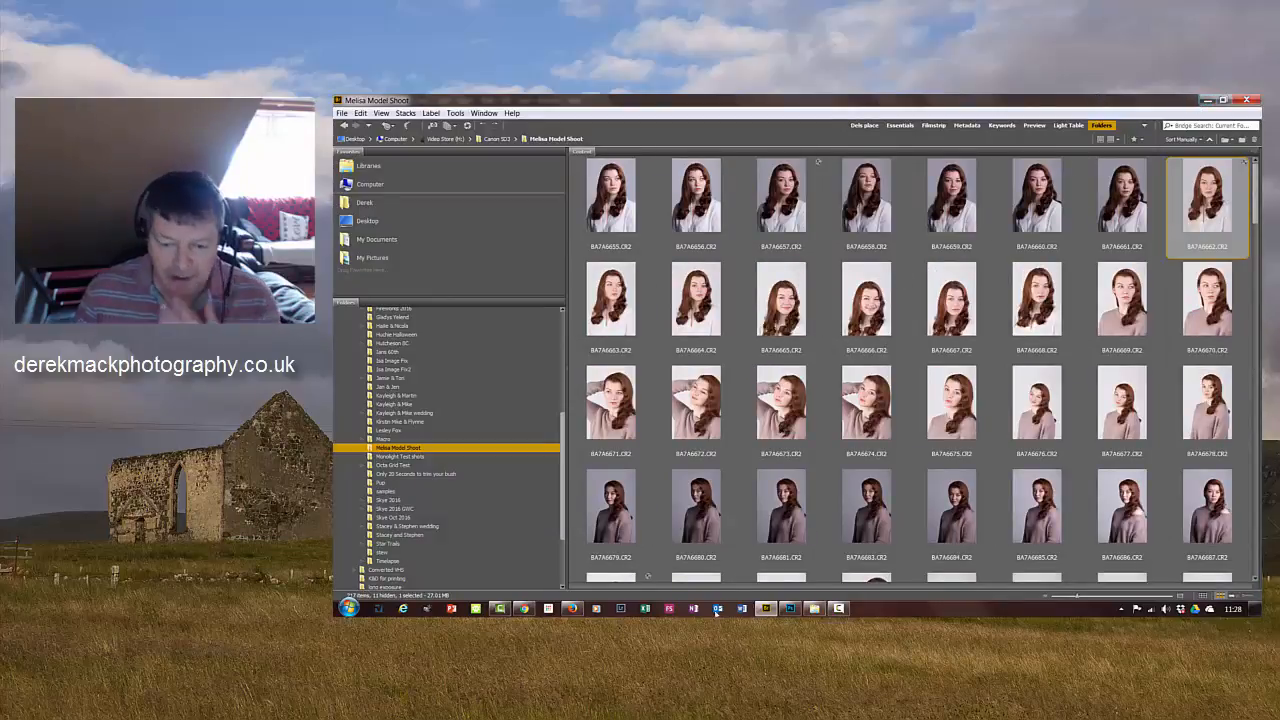
pyautogui.click(789, 608)
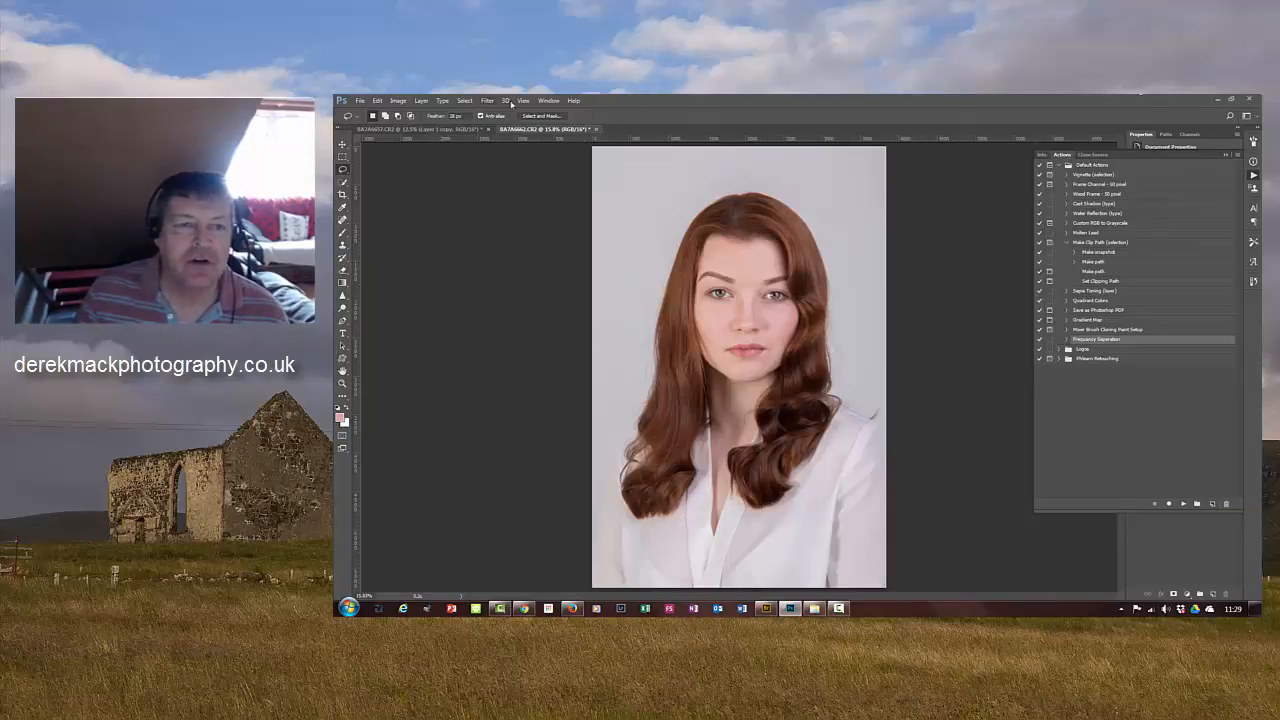
# Step: Hide and redisplay the list of actions, then collapse it and expand it again
pyautogui.click(548, 101)
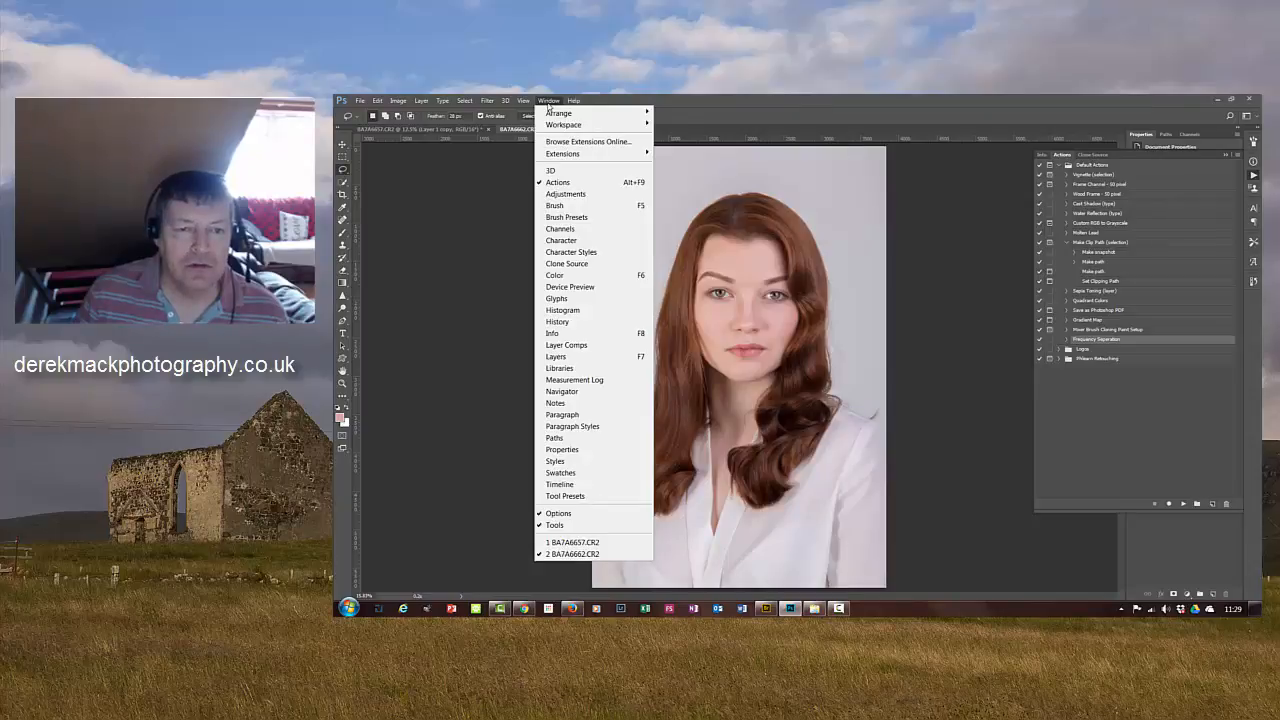
pyautogui.click(558, 183)
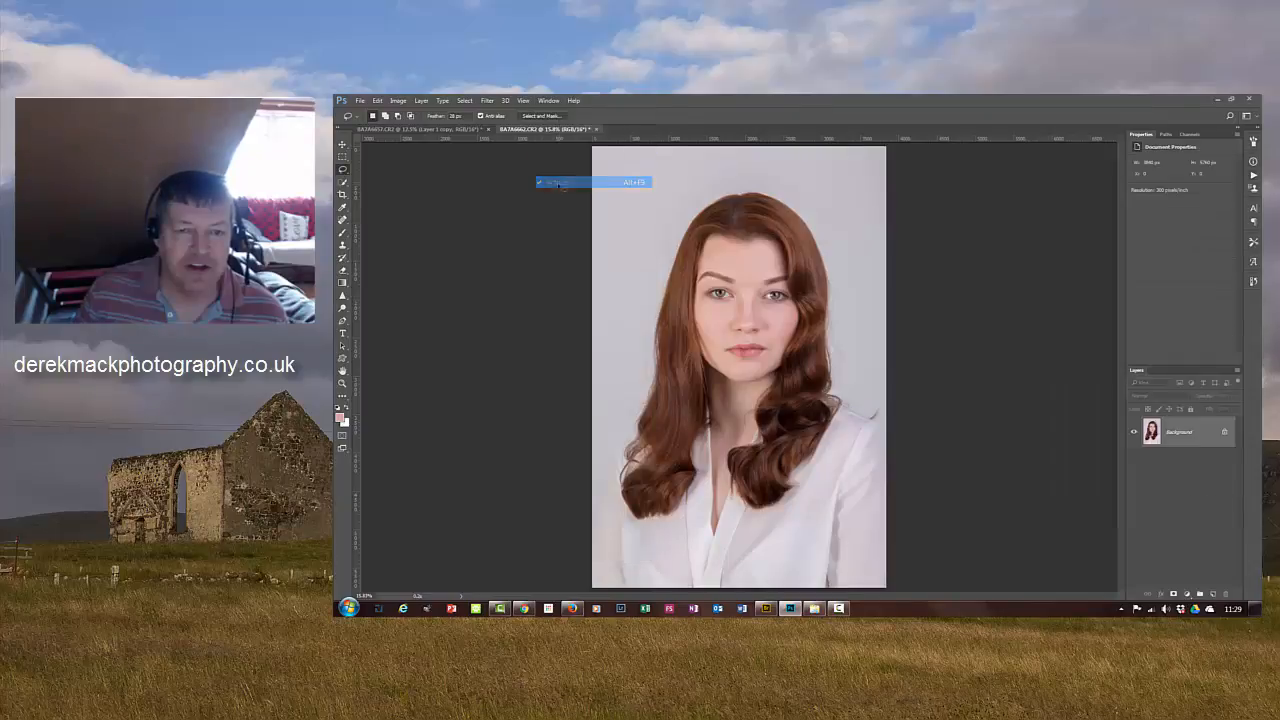
pyautogui.click(549, 102)
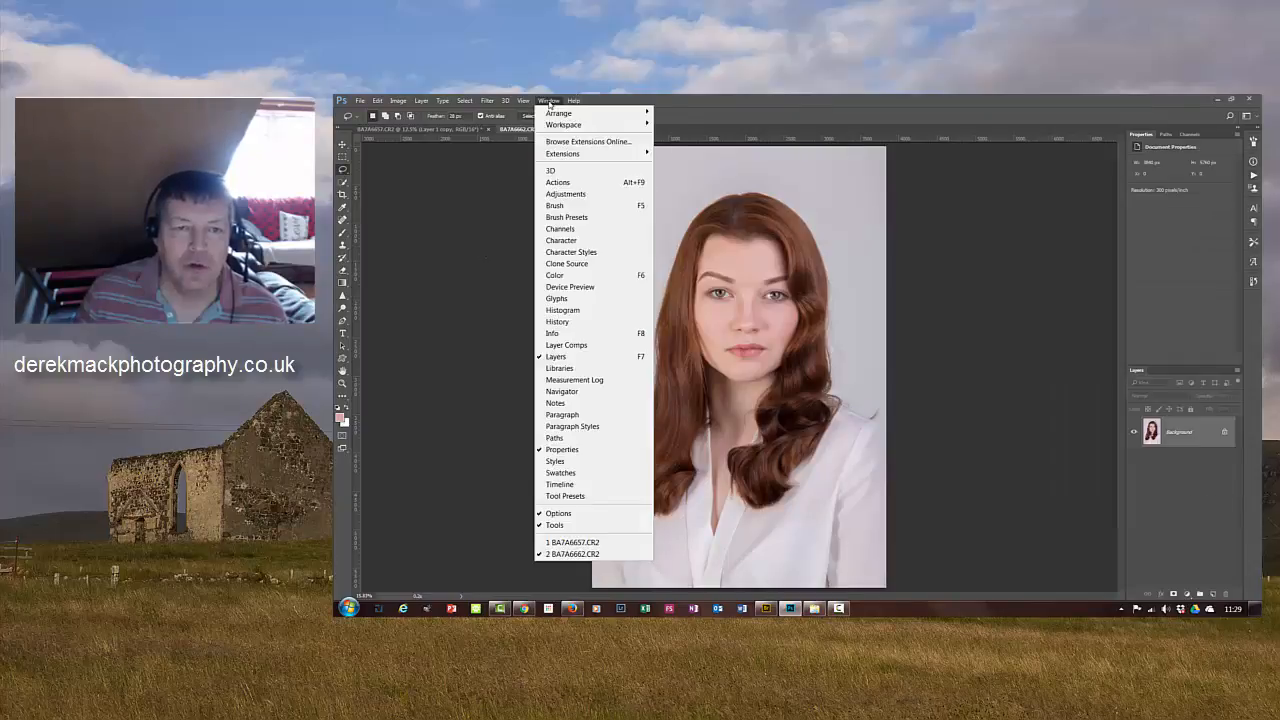
pyautogui.click(565, 185)
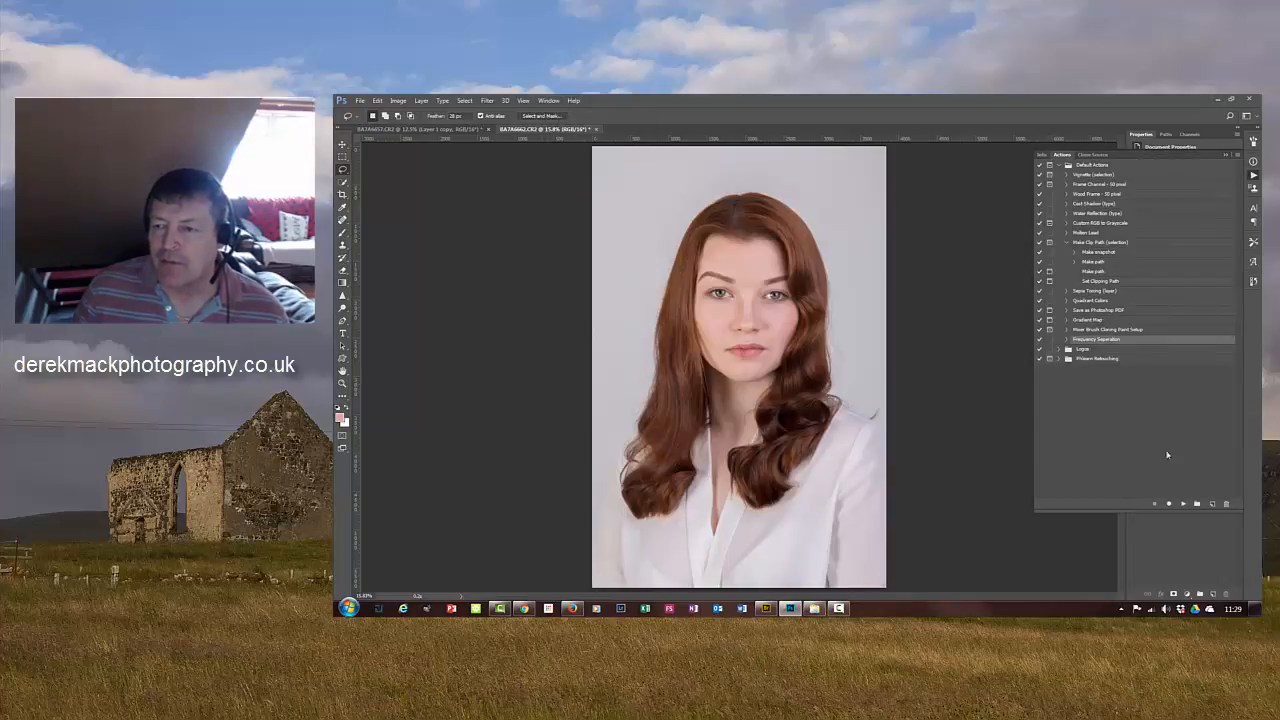
pyautogui.click(1224, 156)
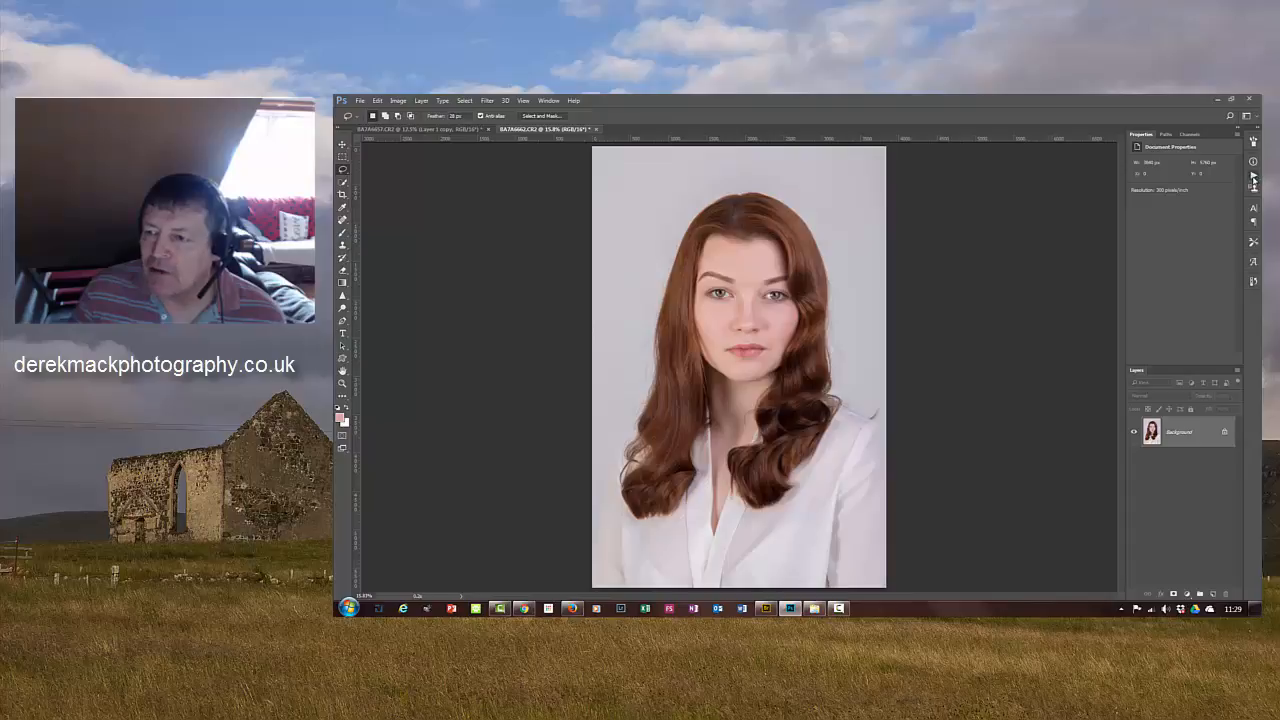
pyautogui.click(1253, 177)
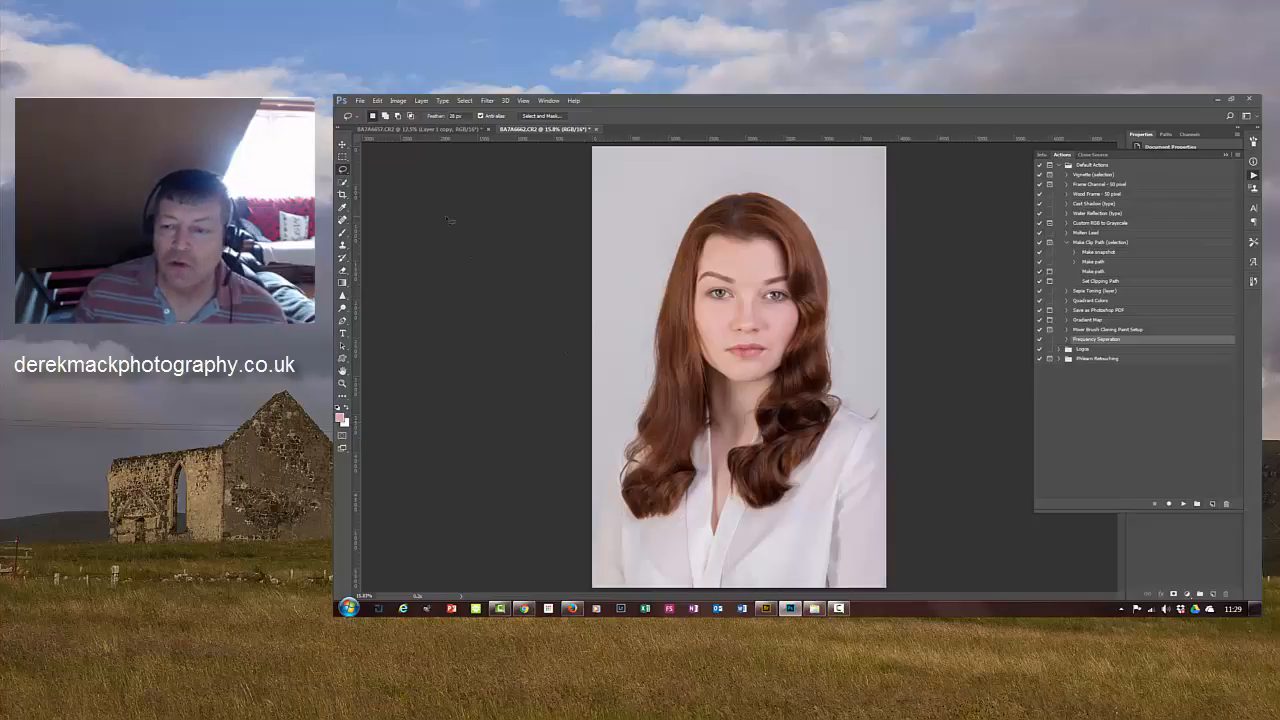
# Step: Create a new action named Frequency 2 in the Default Actions set, start recording it and collapse the actions list
pyautogui.click(1213, 506)
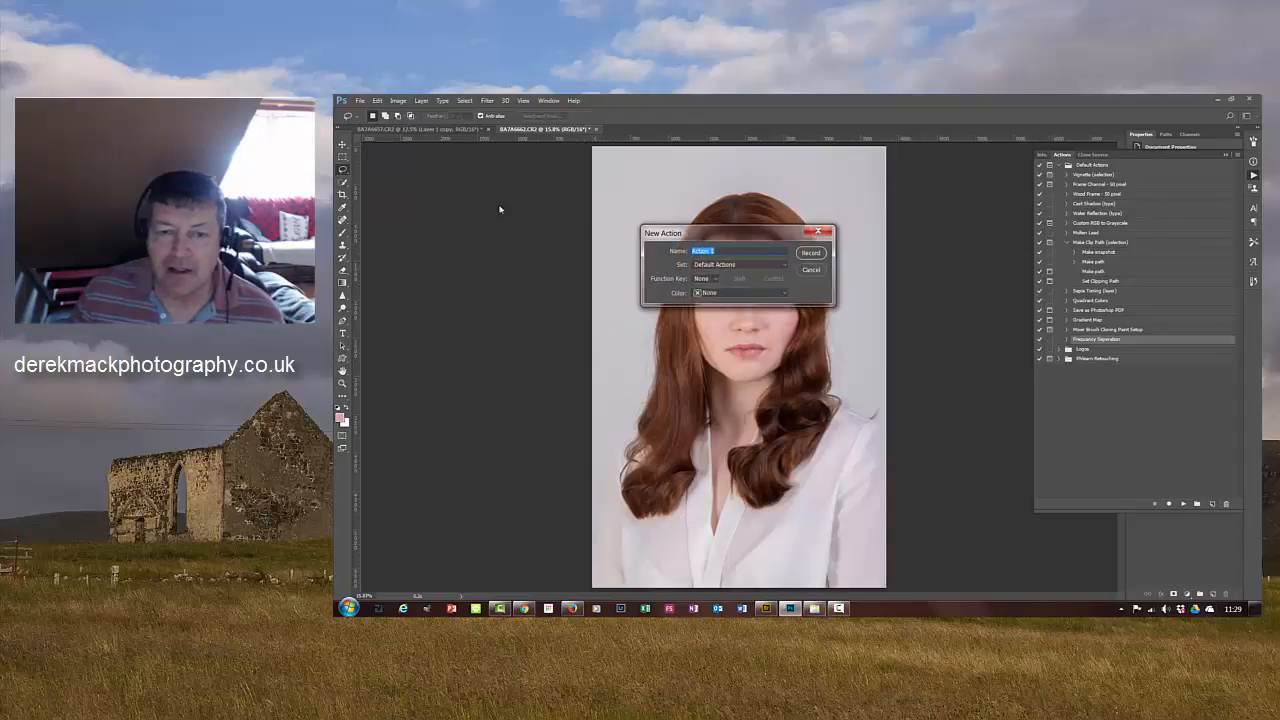
pyautogui.write('Fr')
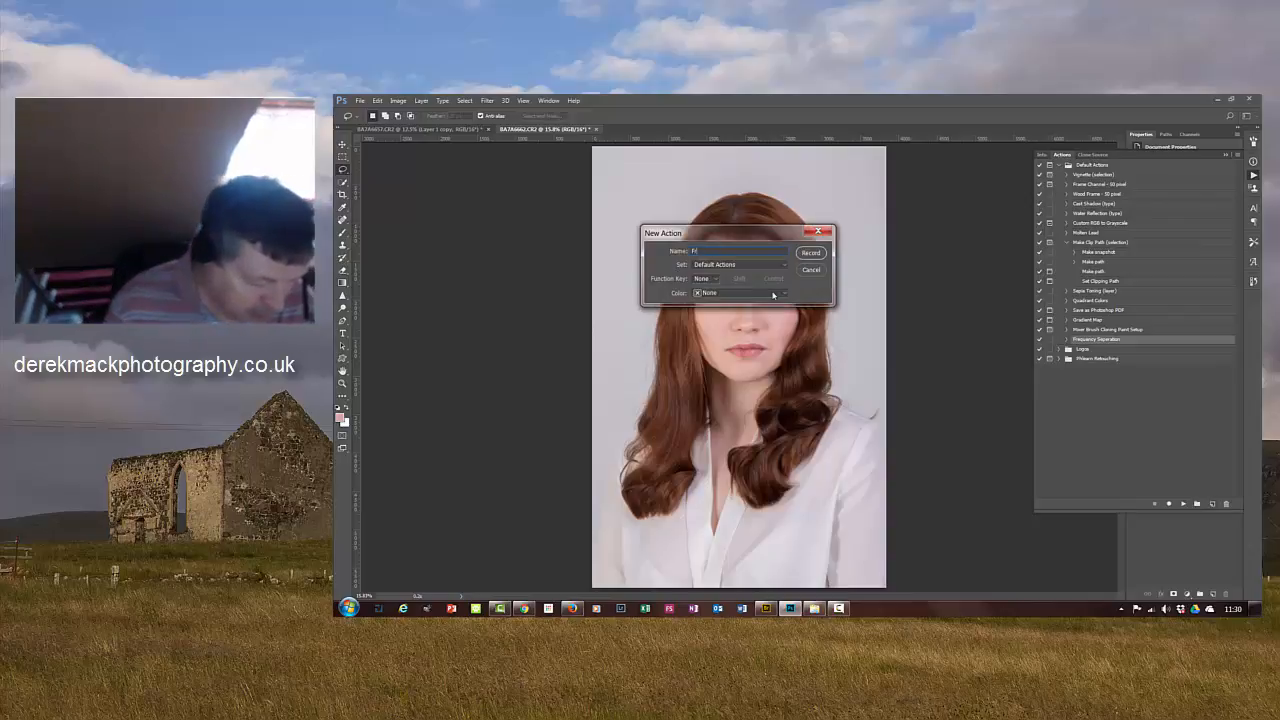
pyautogui.write('equency')
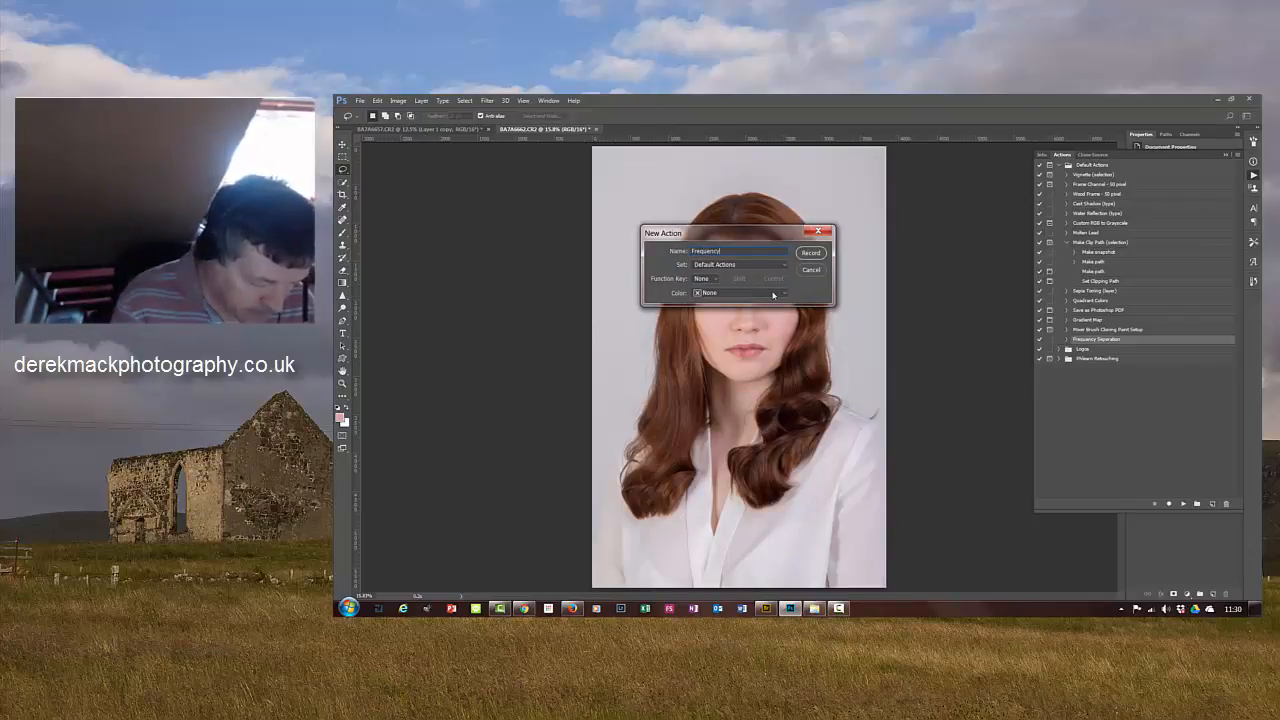
pyautogui.write(' 2')
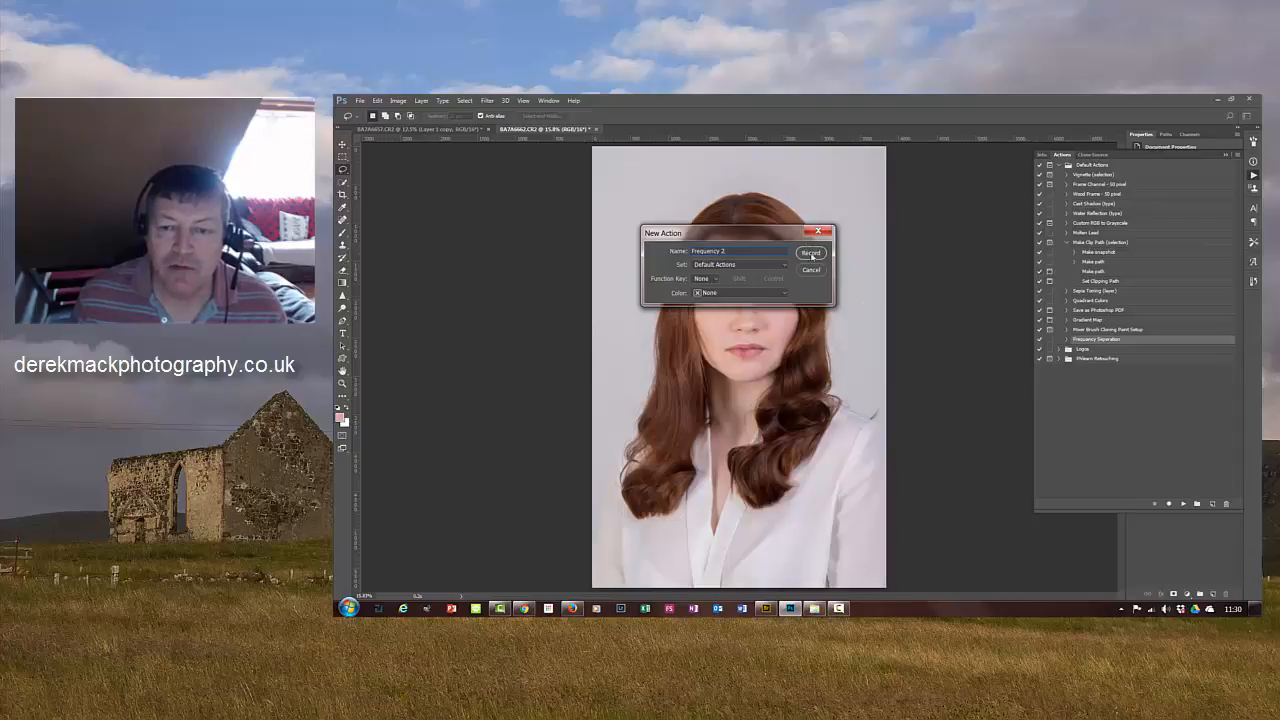
pyautogui.click(811, 253)
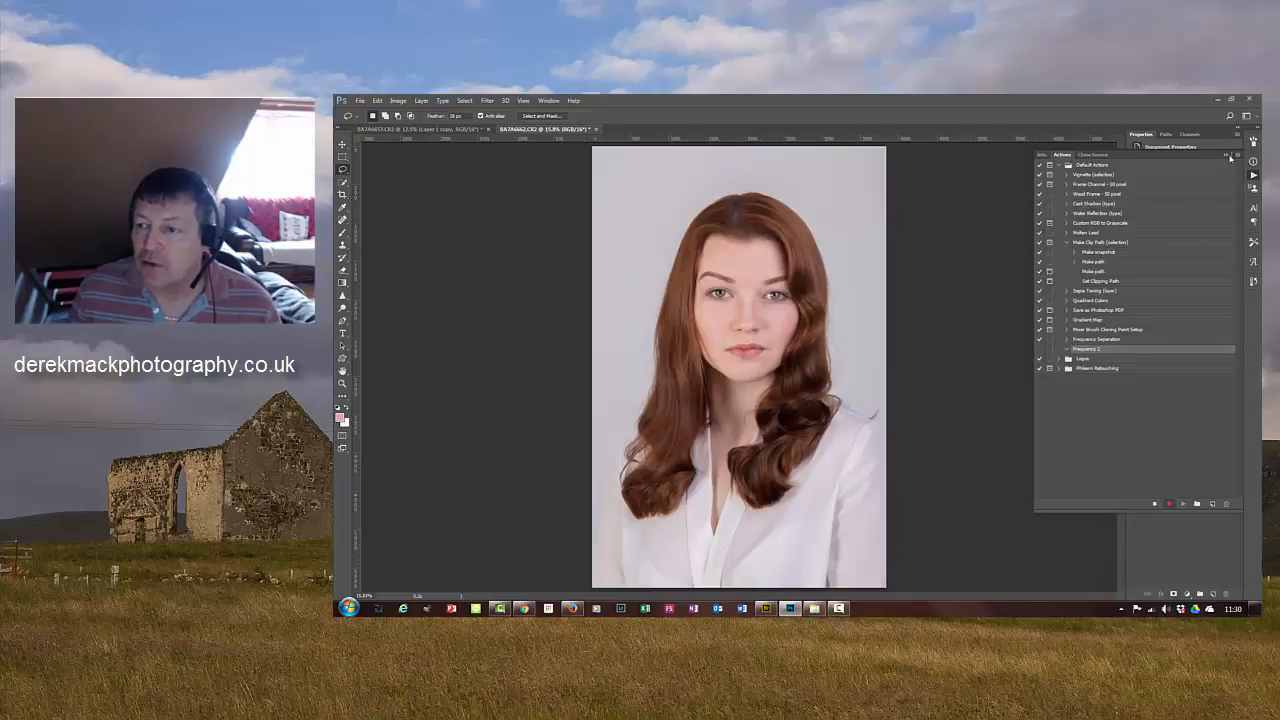
pyautogui.click(1225, 157)
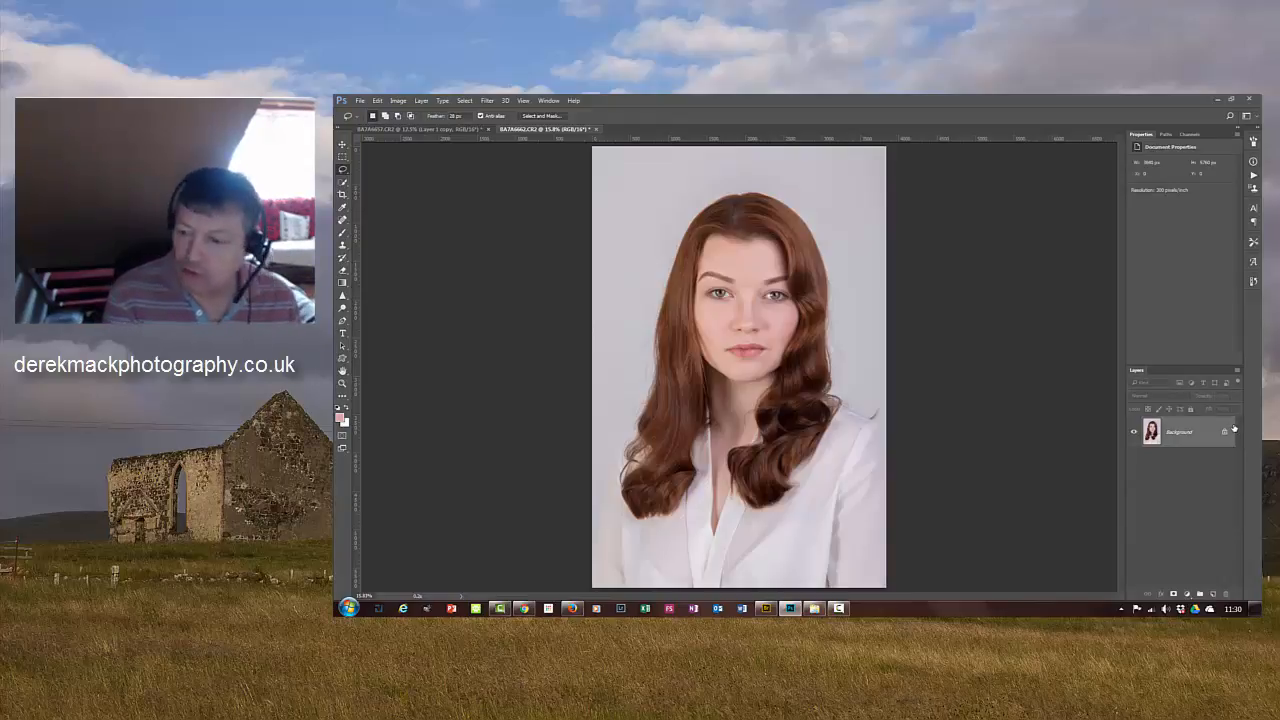
# Step: Duplicate the Background layer twice and hide the topmost copy
pyautogui.hotkey('ctrl', 'j')
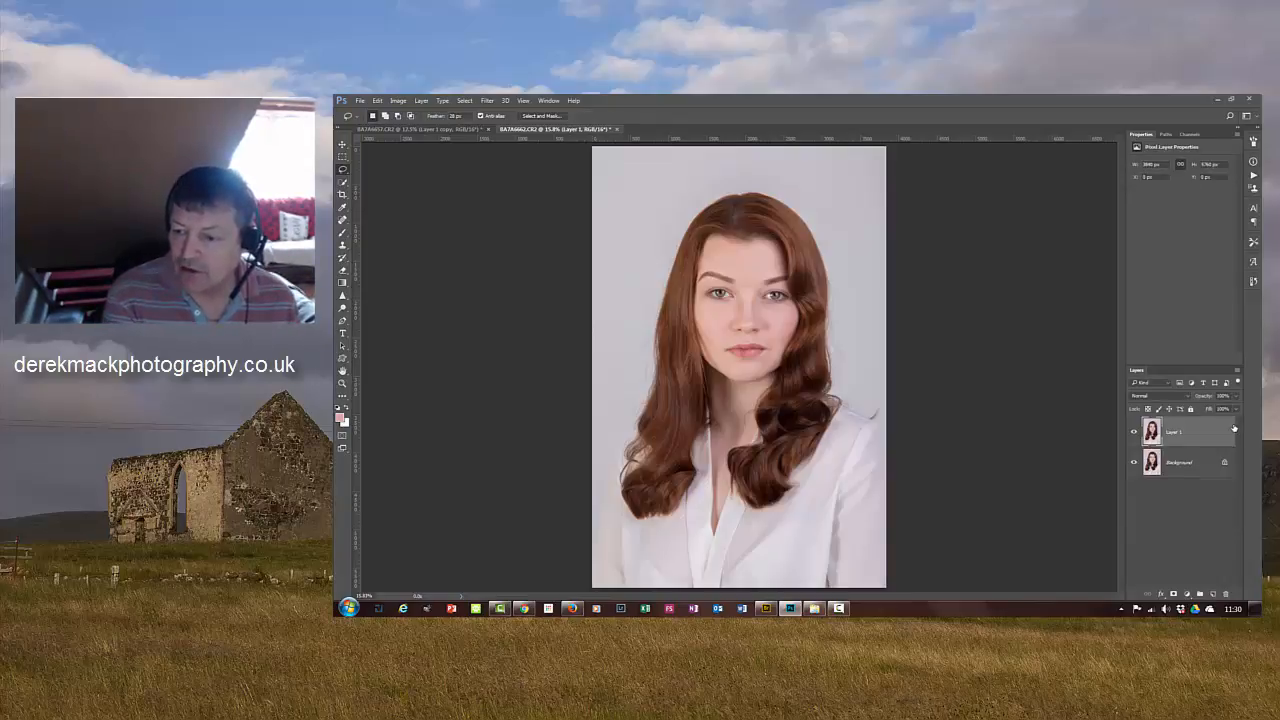
pyautogui.hotkey('ctrl', 'j')
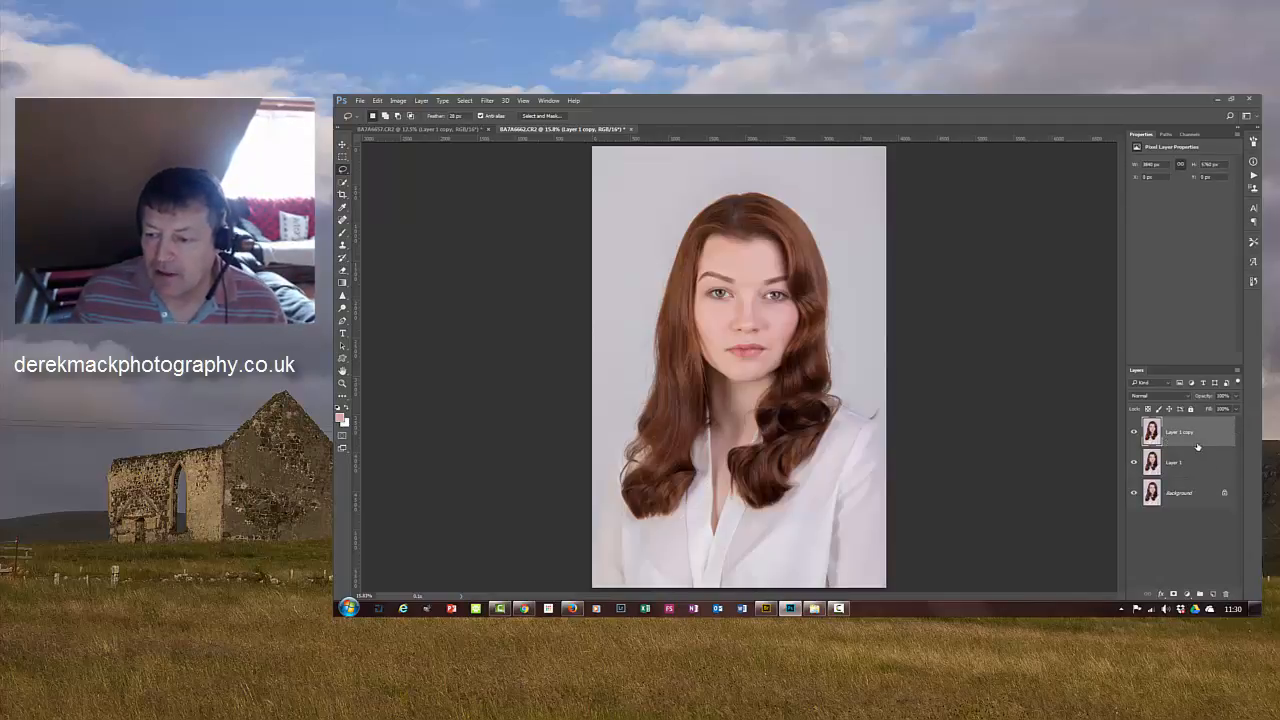
pyautogui.click(1133, 433)
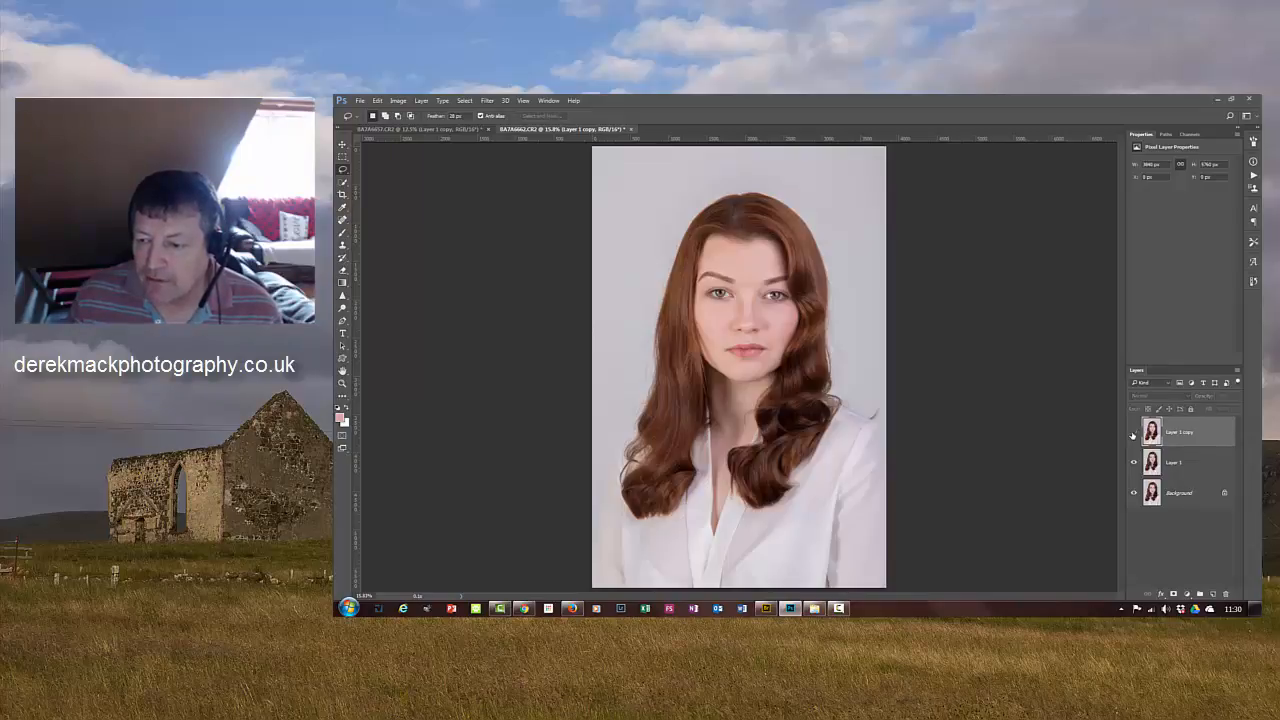
# Step: Rename the middle layer, Layer 1, as ref
pyautogui.click(1195, 466)
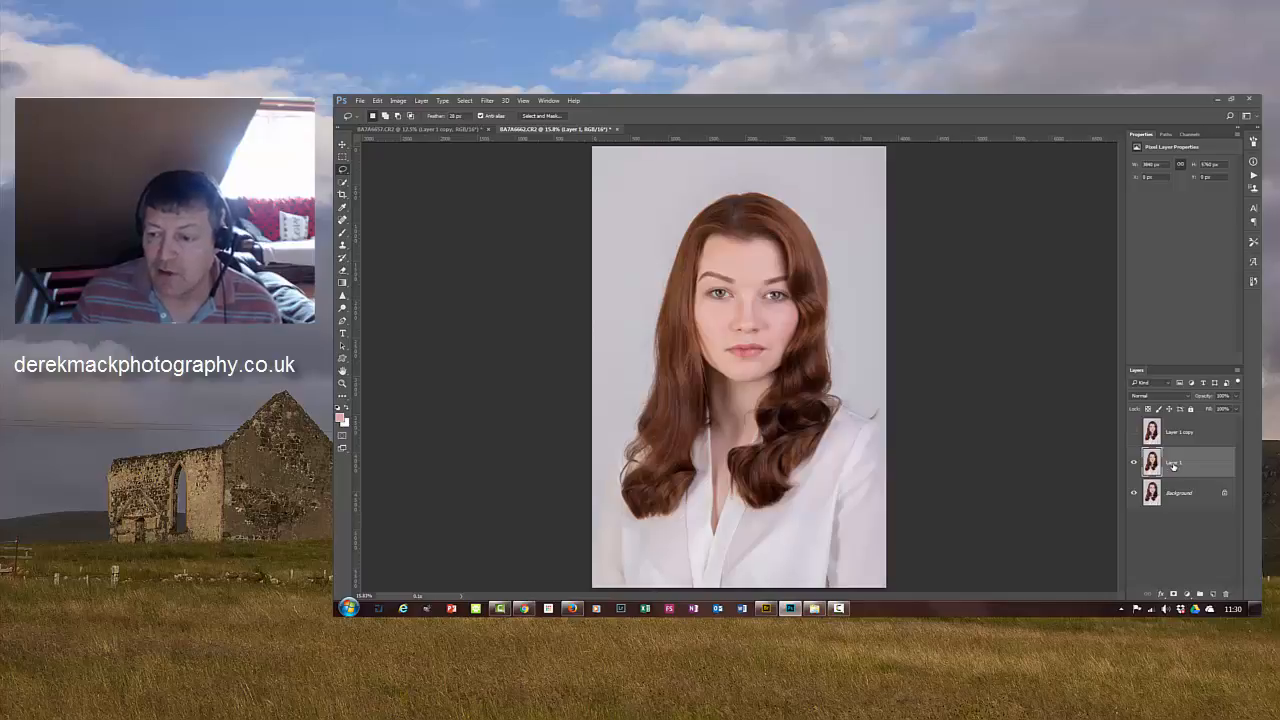
pyautogui.doubleClick(1174, 463)
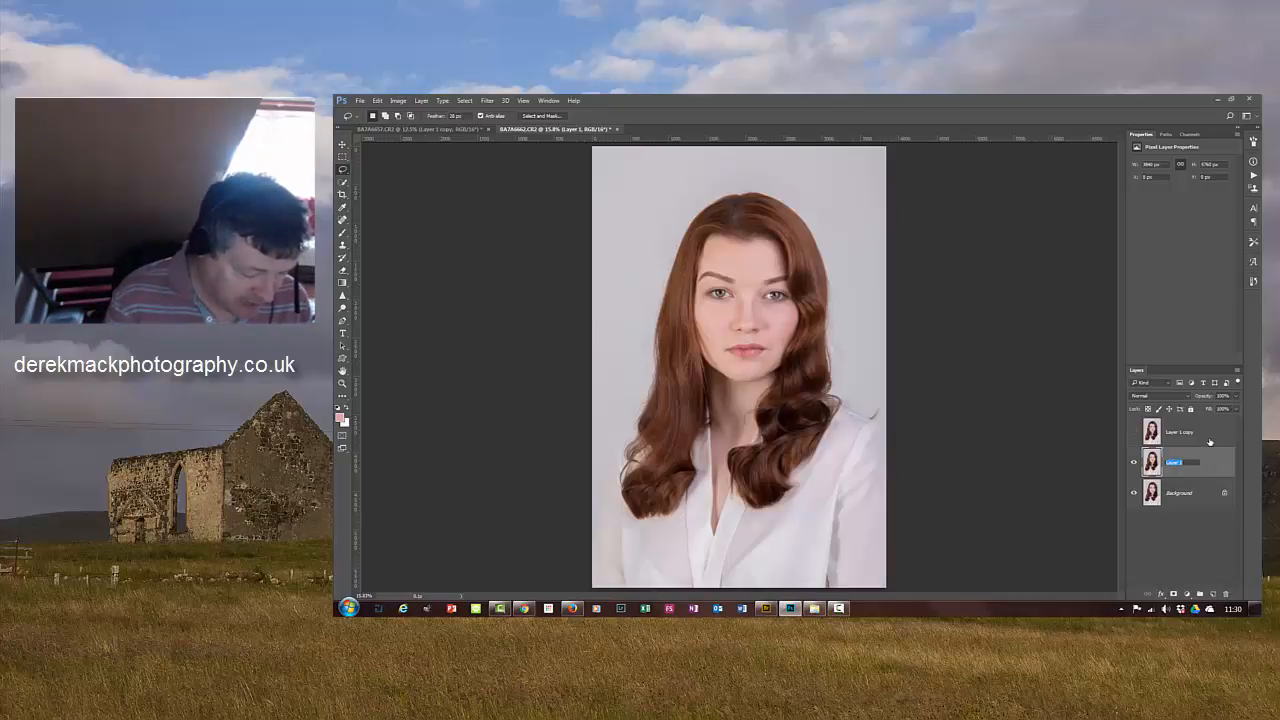
pyautogui.write('col')
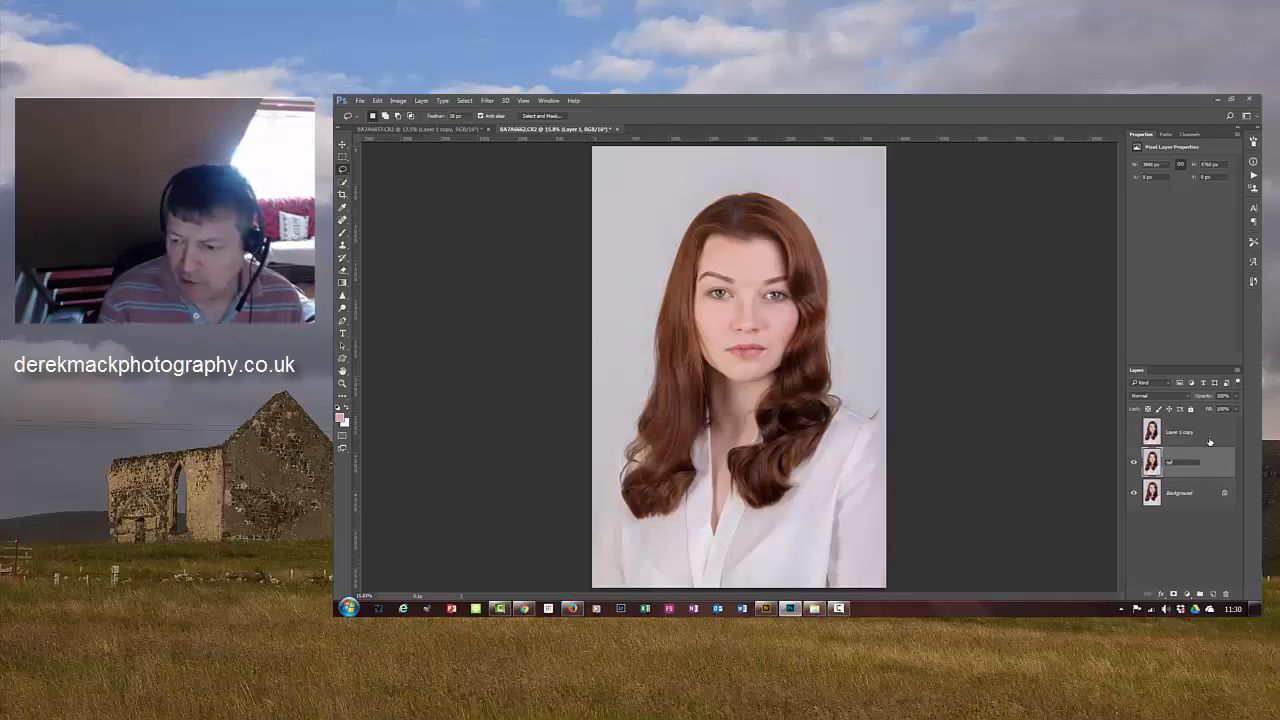
pyautogui.press('Return')
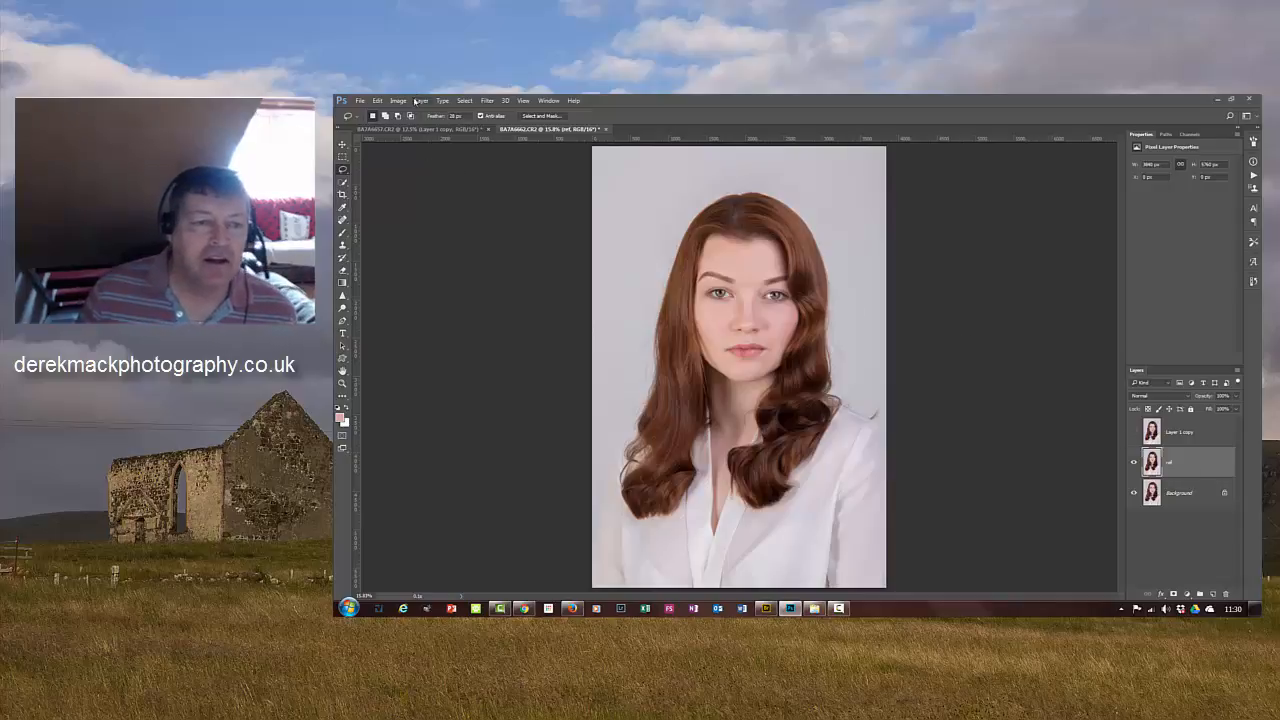
# Step: Blur the ref layer with a Gaussian Blur radius of 15 pixels, checking the skin around the face in the filter preview
pyautogui.click(486, 102)
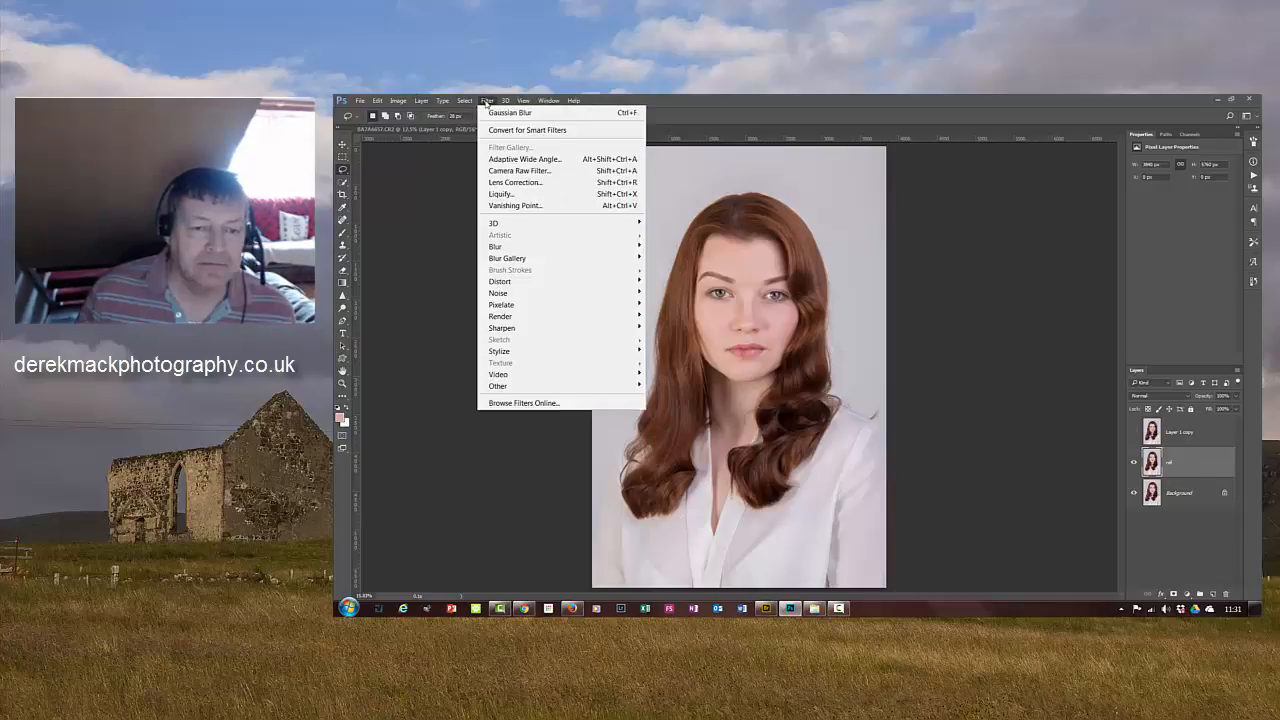
pyautogui.moveTo(520, 252)
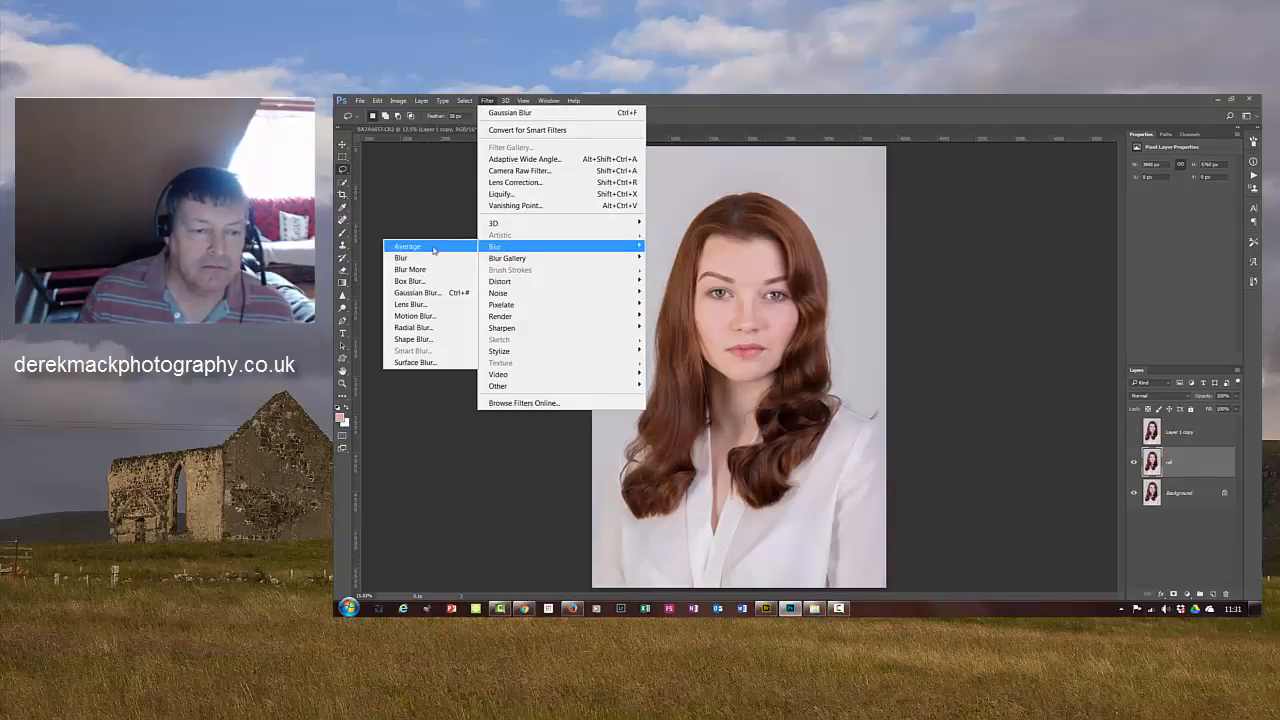
pyautogui.click(416, 293)
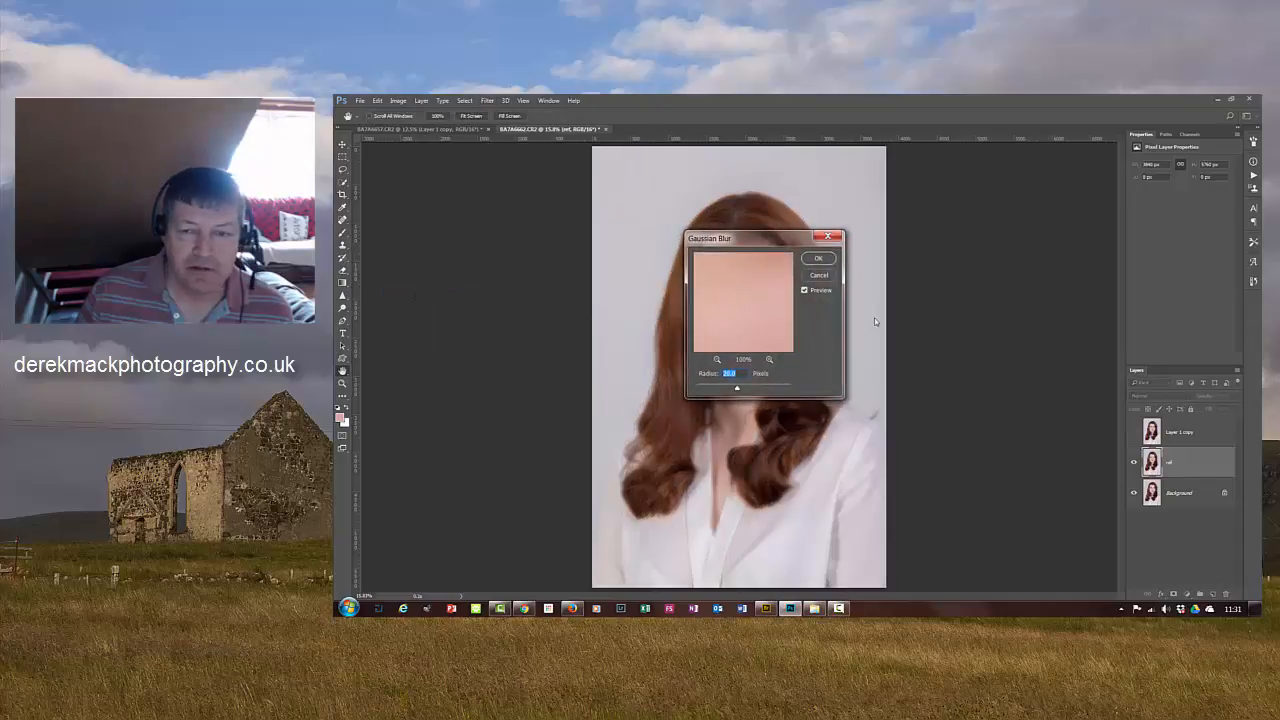
pyautogui.moveTo(776, 240); pyautogui.dragTo(999, 242)
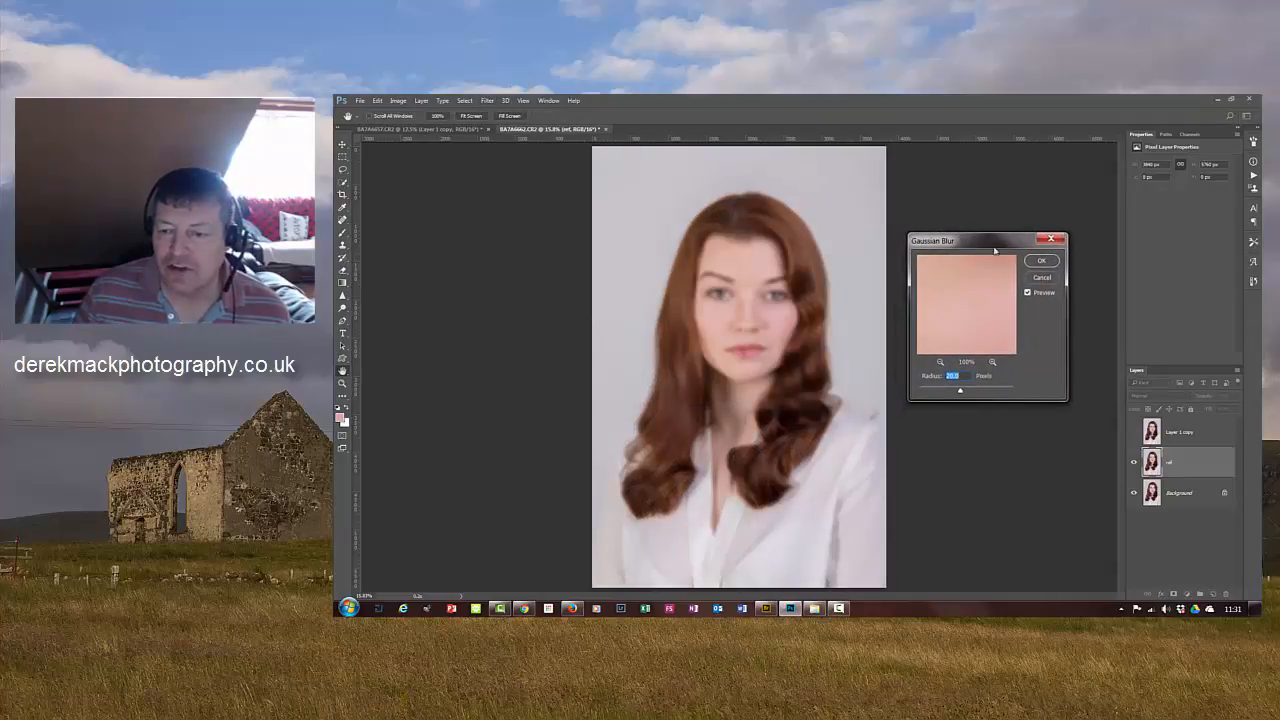
pyautogui.moveTo(973, 297); pyautogui.dragTo(966, 360)
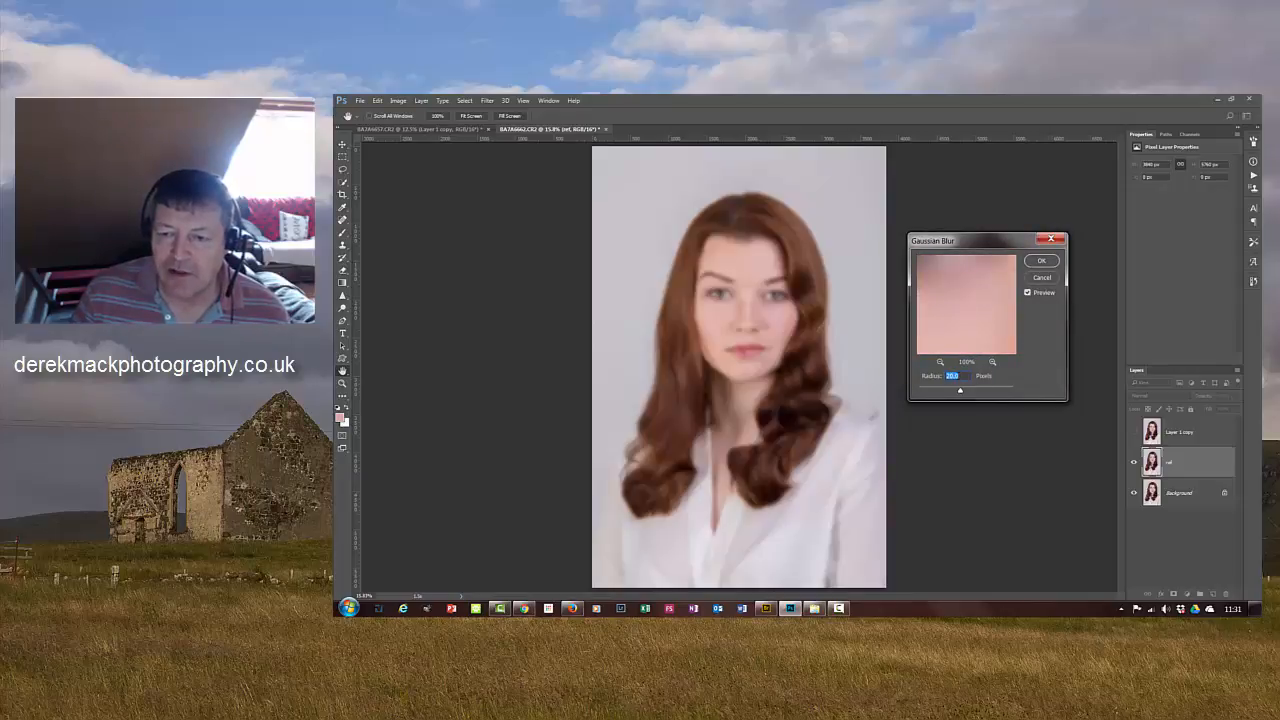
pyautogui.moveTo(958, 285); pyautogui.dragTo(977, 302)
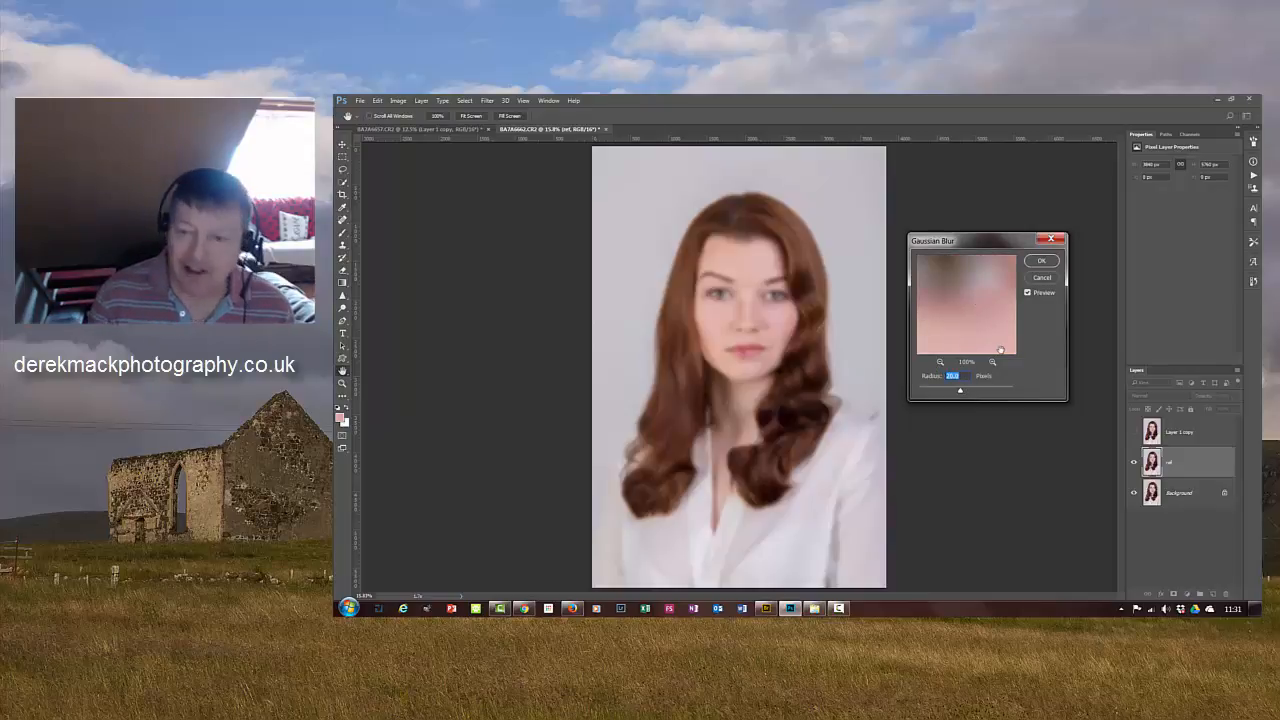
pyautogui.write('15')
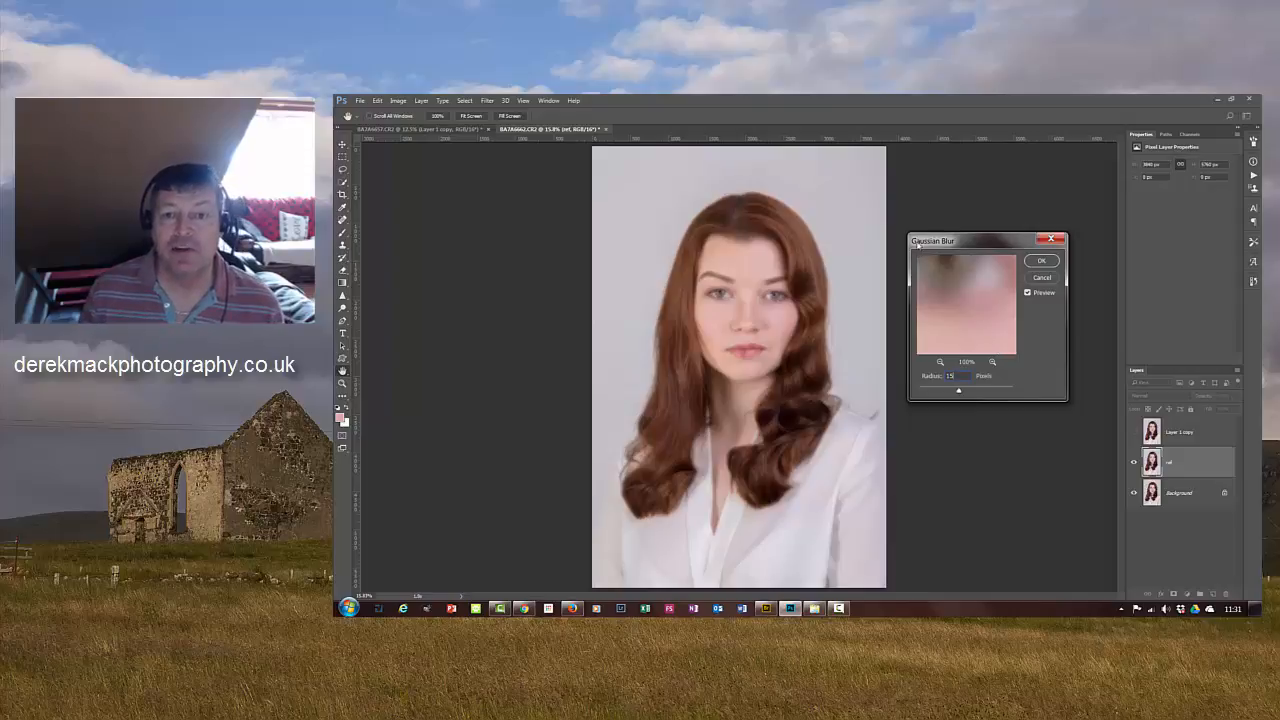
pyautogui.moveTo(968, 309); pyautogui.dragTo(942, 281)
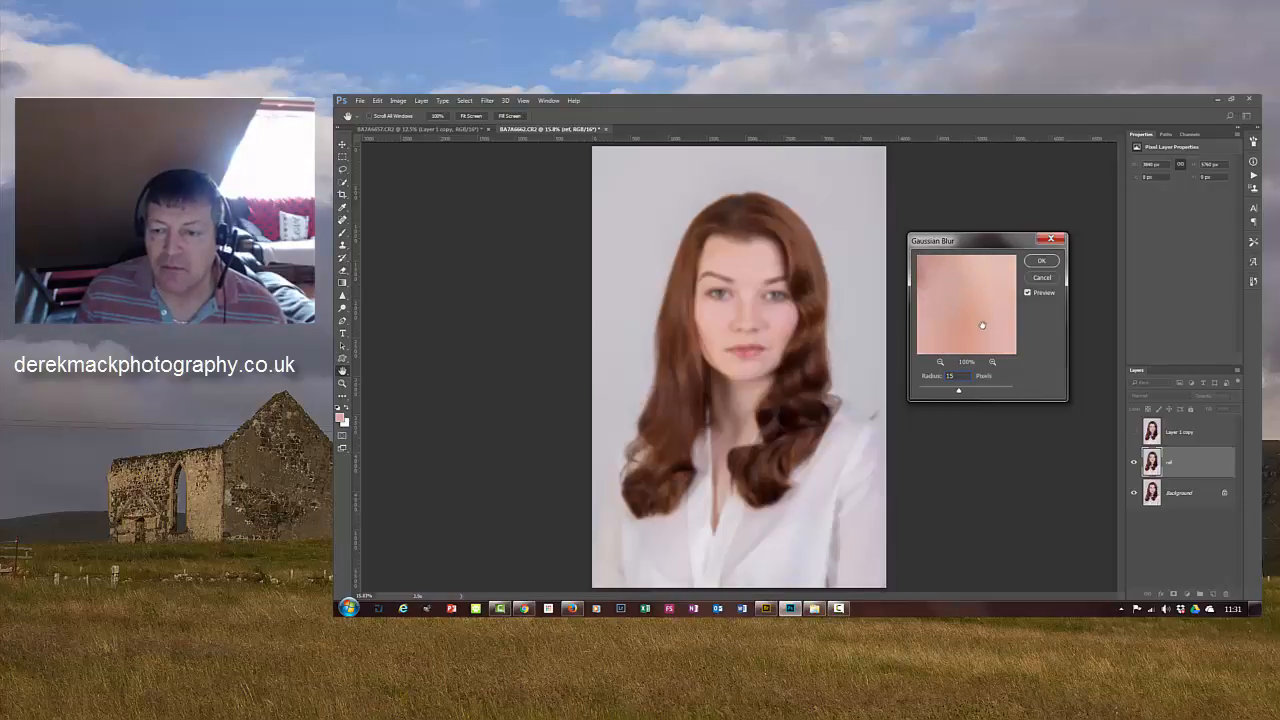
pyautogui.click(1048, 263)
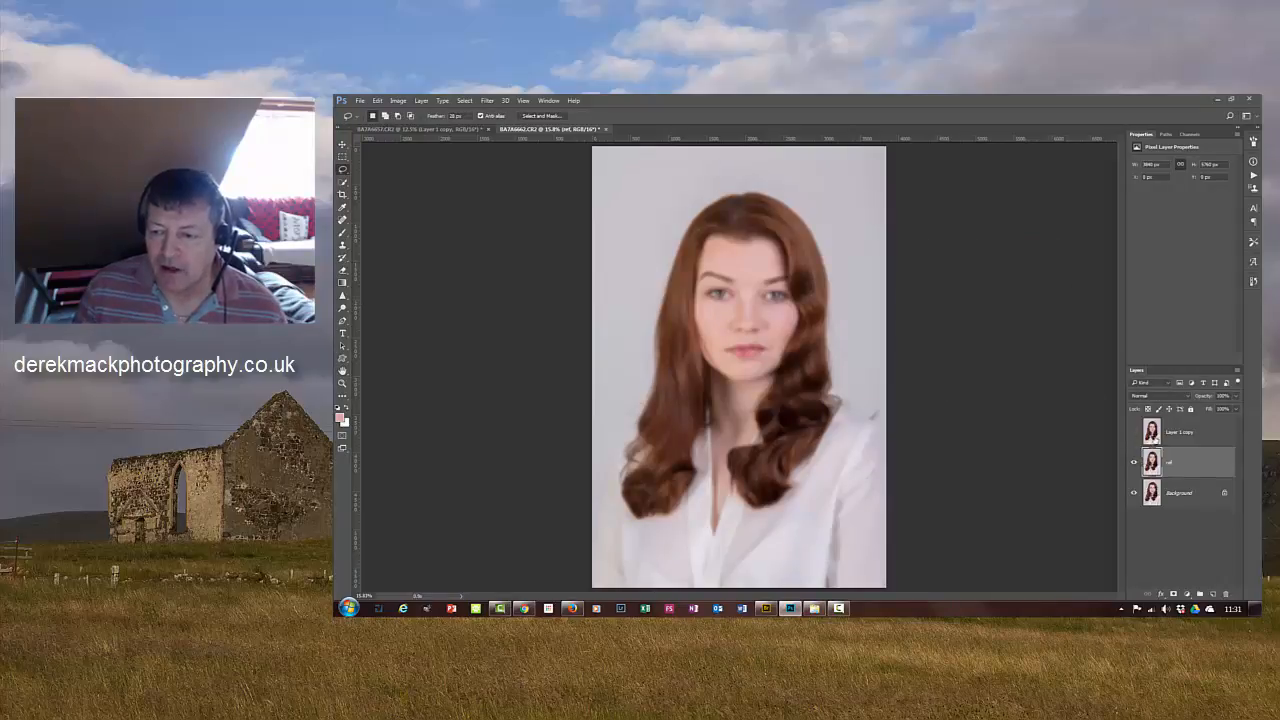
# Step: Show Layer 1 copy and use Apply Image on it with the ref layer as source, Subtract blending, scale 2 and offset 128
pyautogui.click(1185, 437)
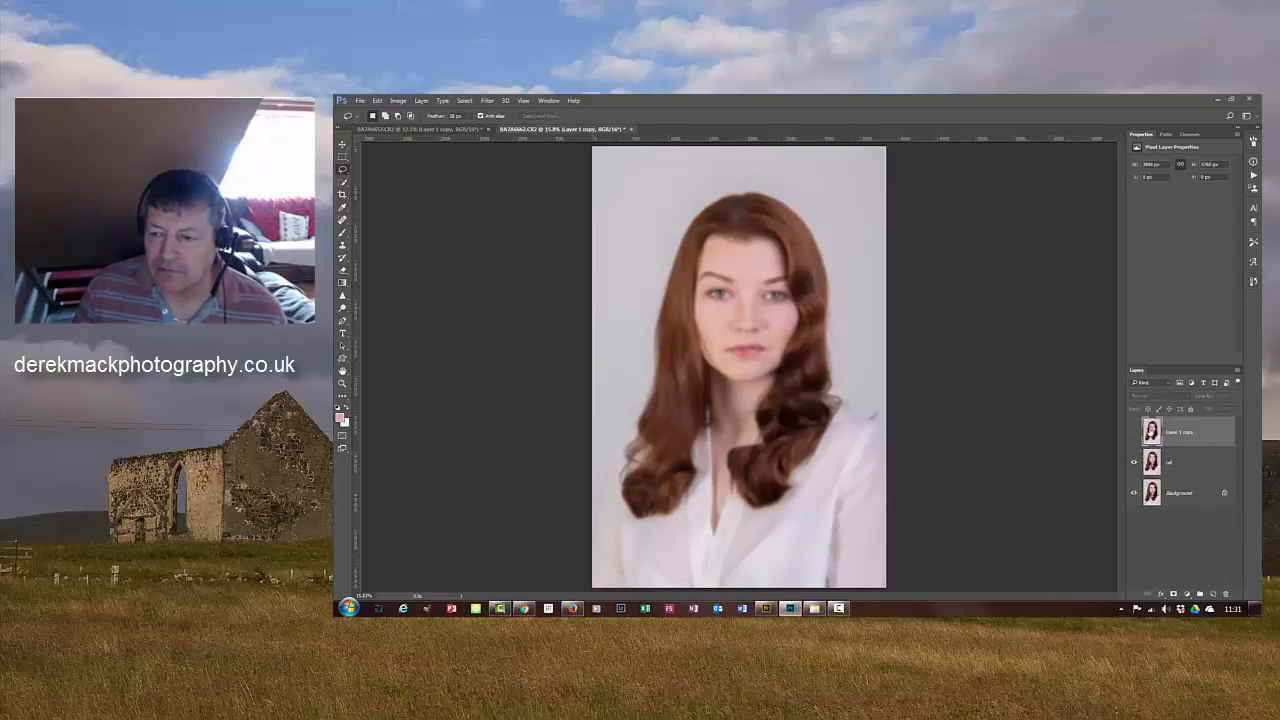
pyautogui.click(1134, 432)
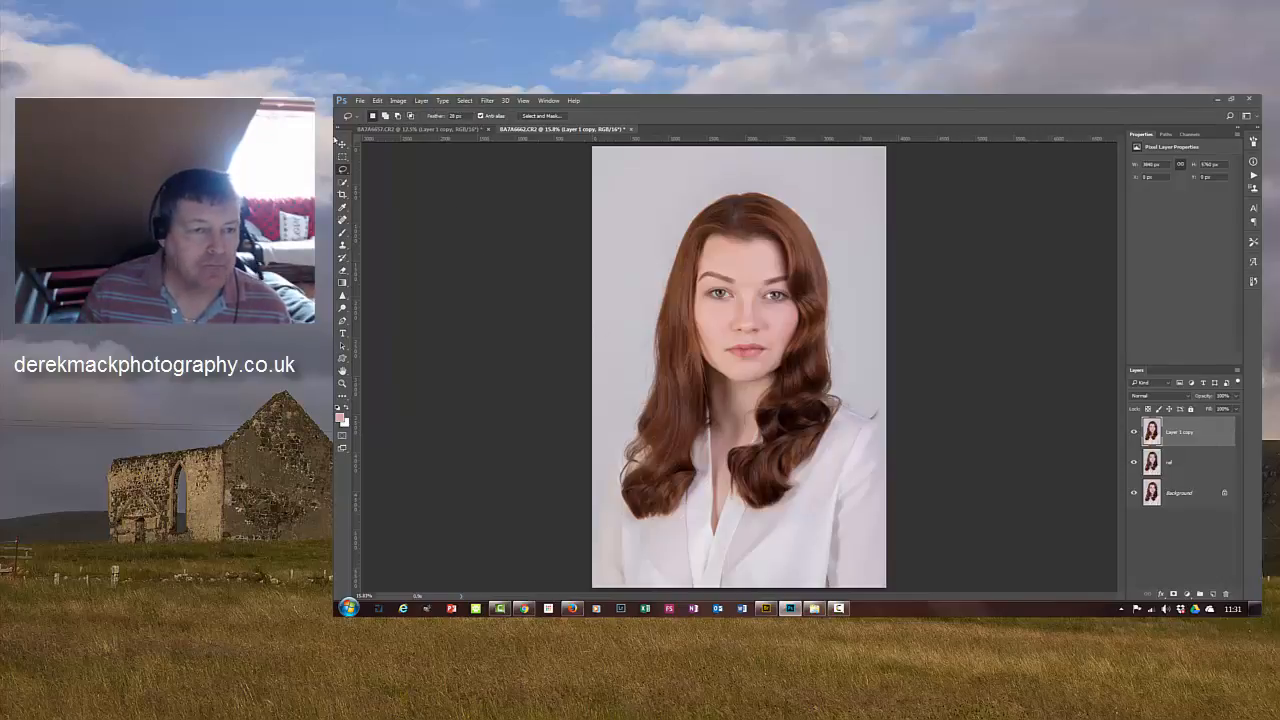
pyautogui.click(399, 101)
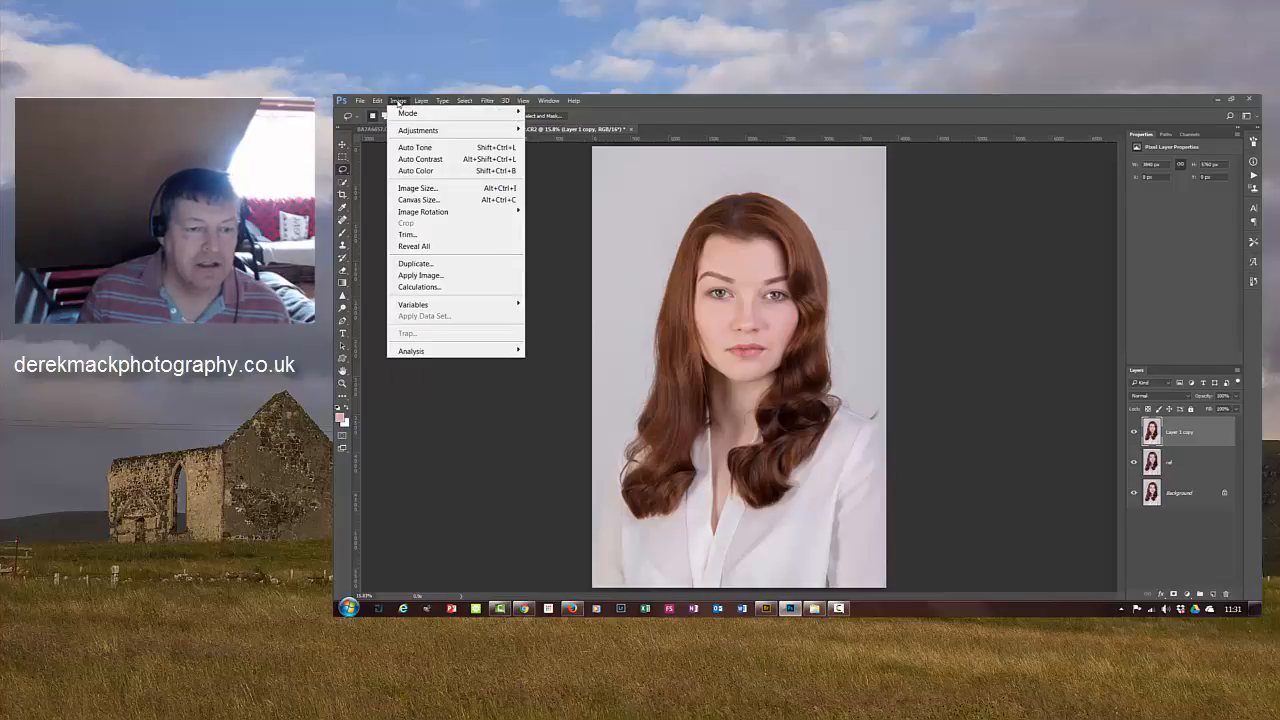
pyautogui.click(420, 276)
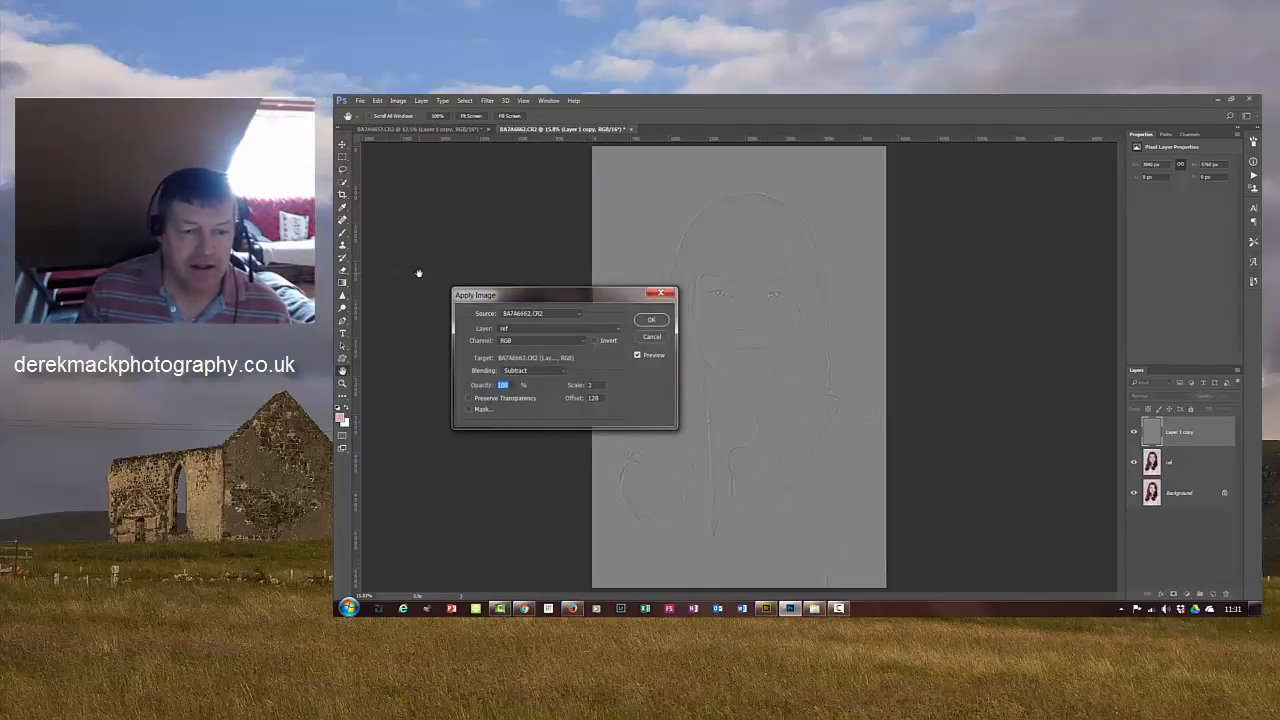
pyautogui.click(617, 332)
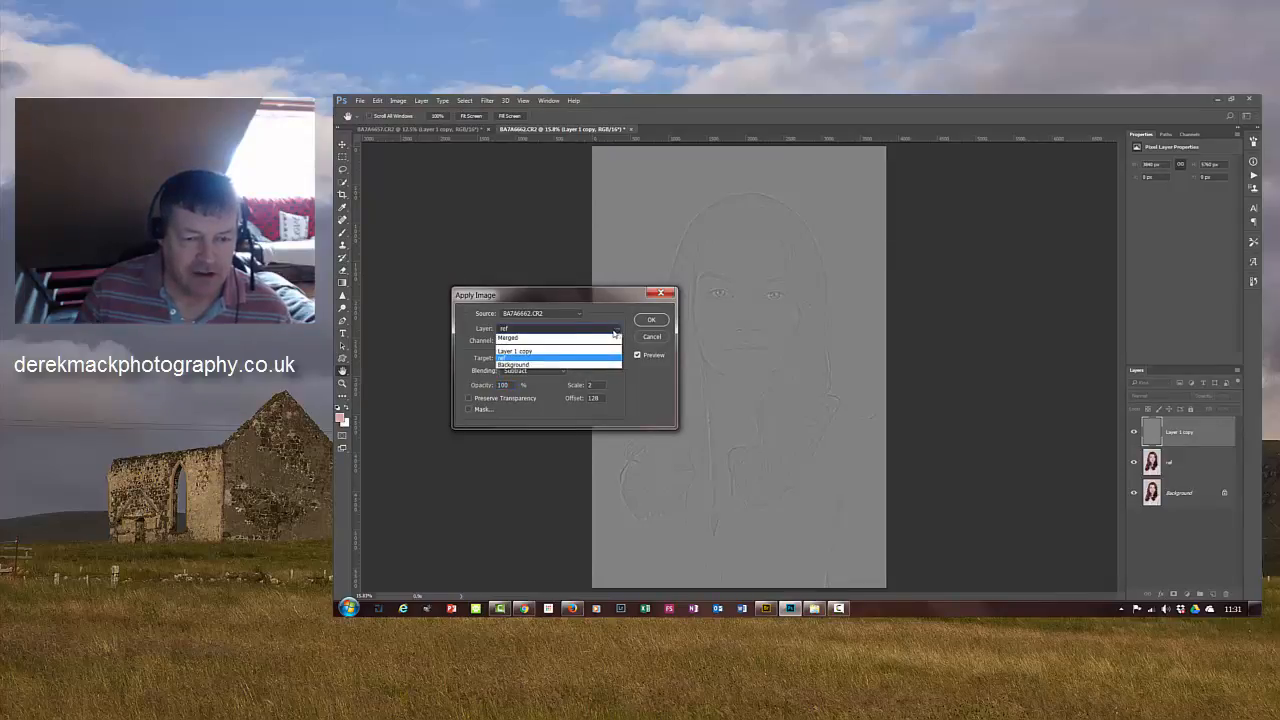
pyautogui.click(541, 359)
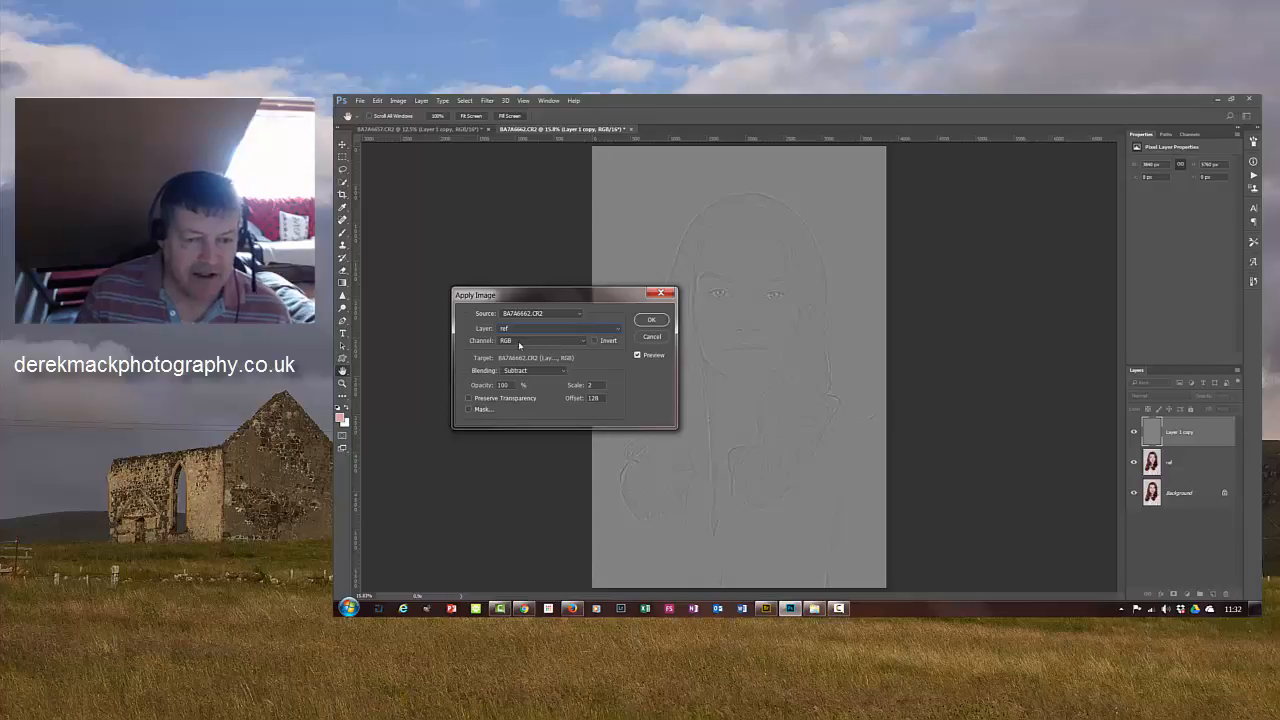
pyautogui.click(553, 372)
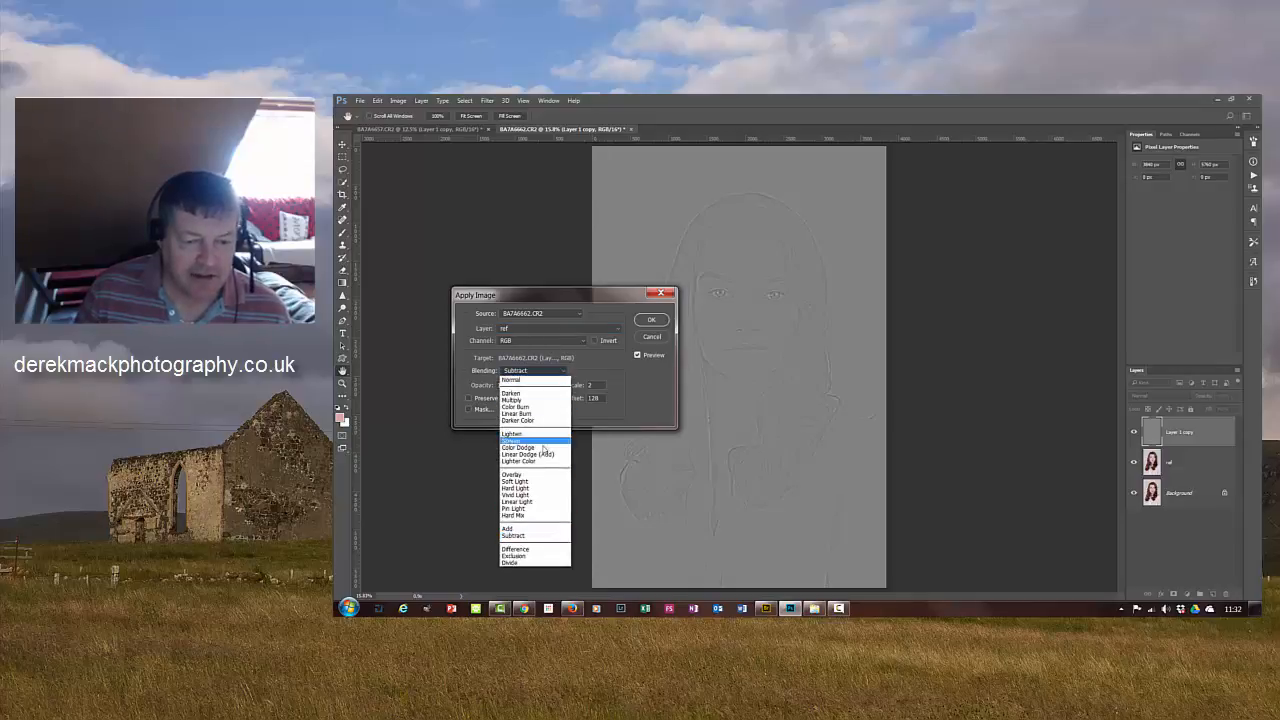
pyautogui.click(517, 537)
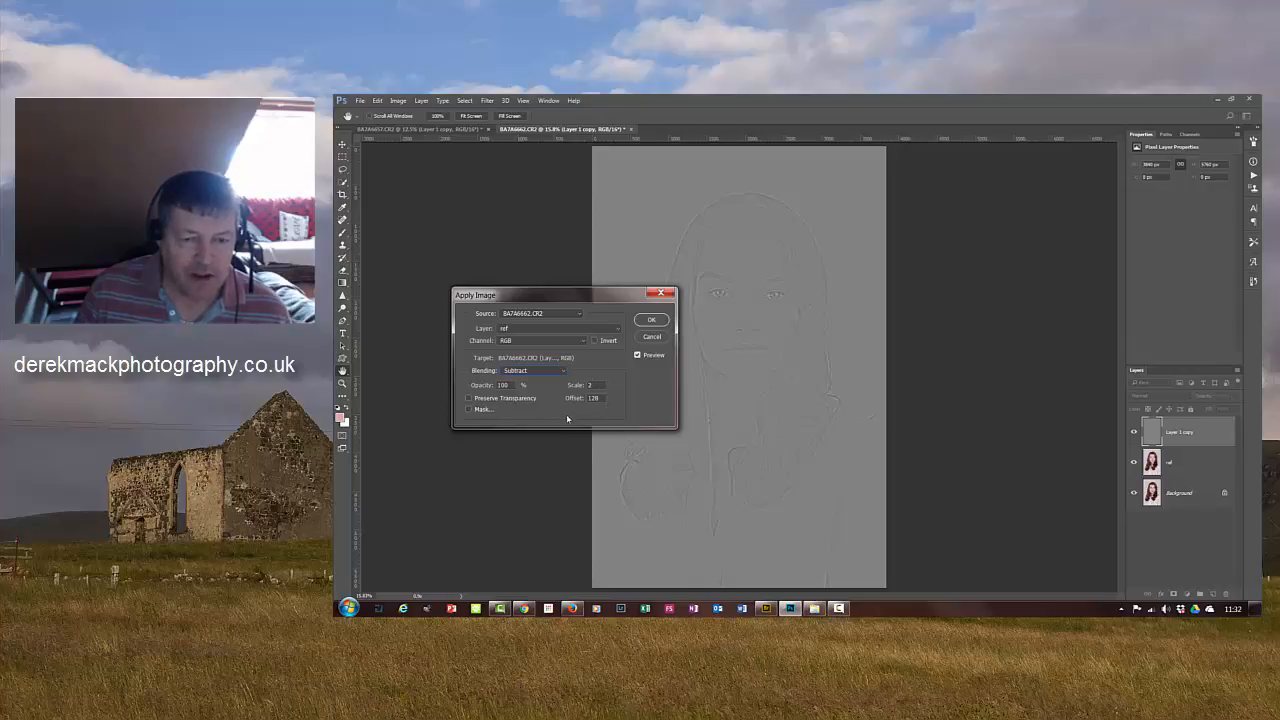
pyautogui.click(653, 322)
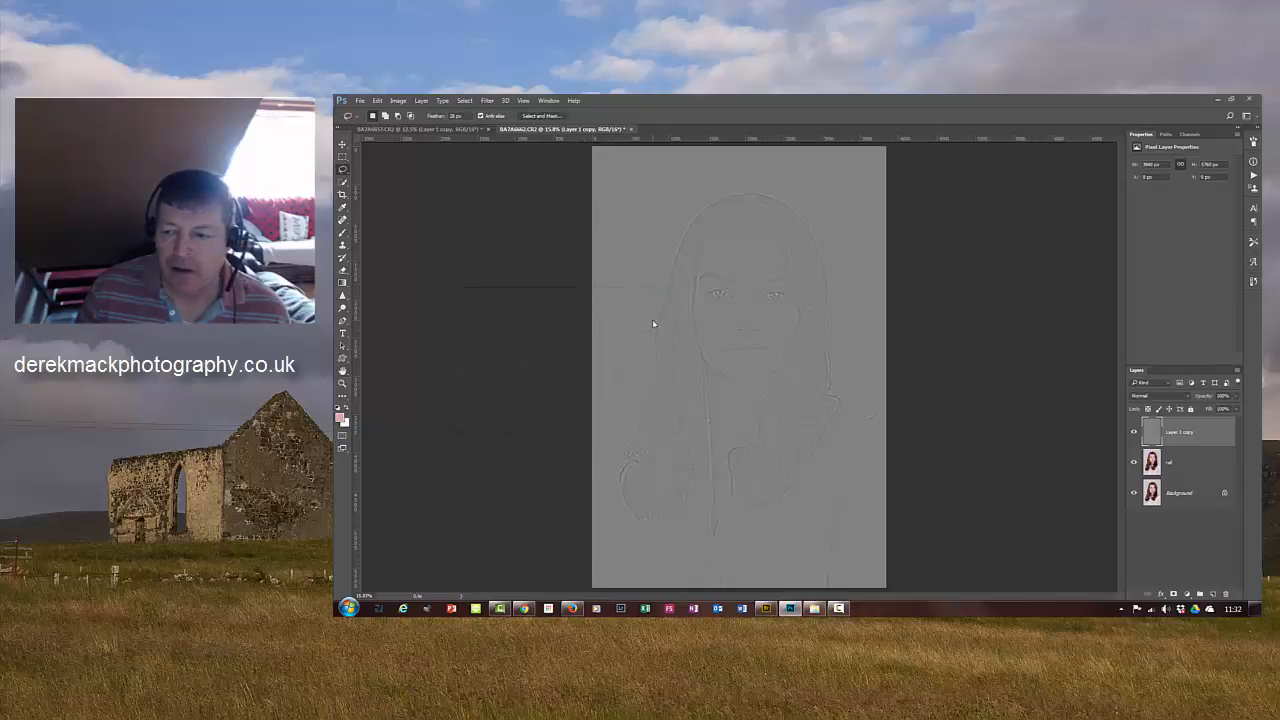
# Step: Set the blend mode of Layer 1 copy to Linear Light and make the ref layer active
pyautogui.click(1177, 397)
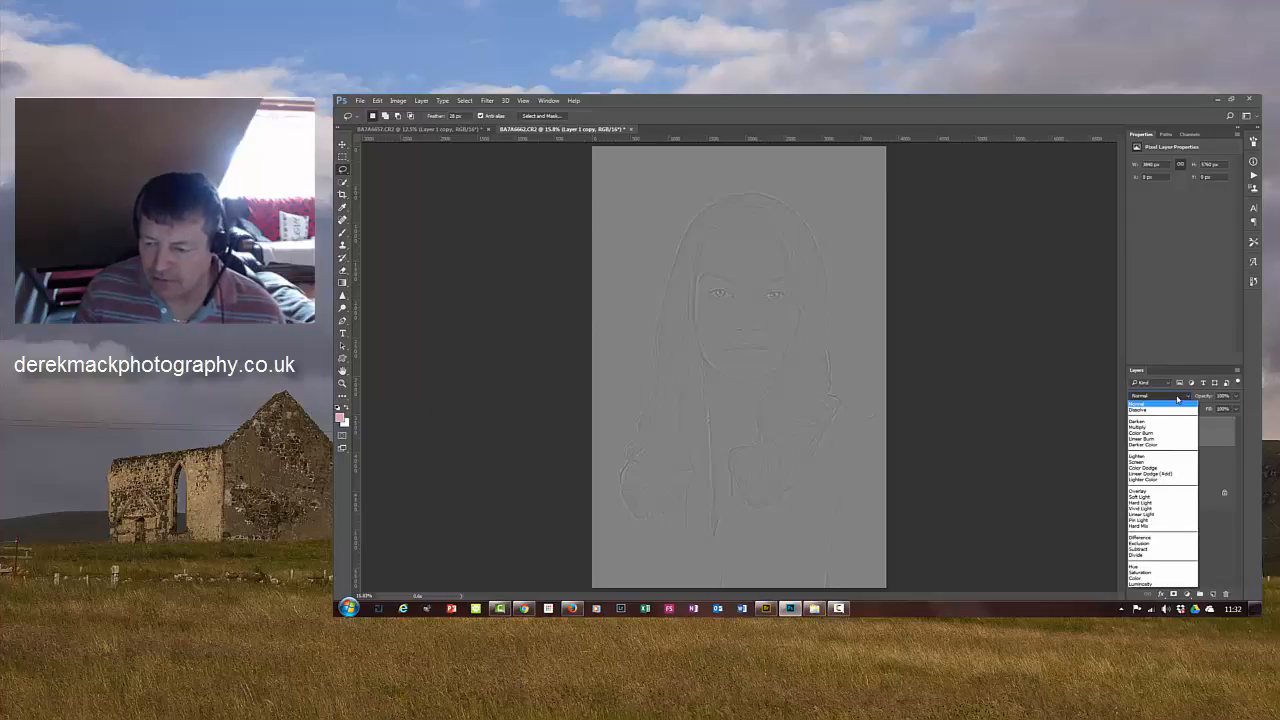
pyautogui.click(1157, 515)
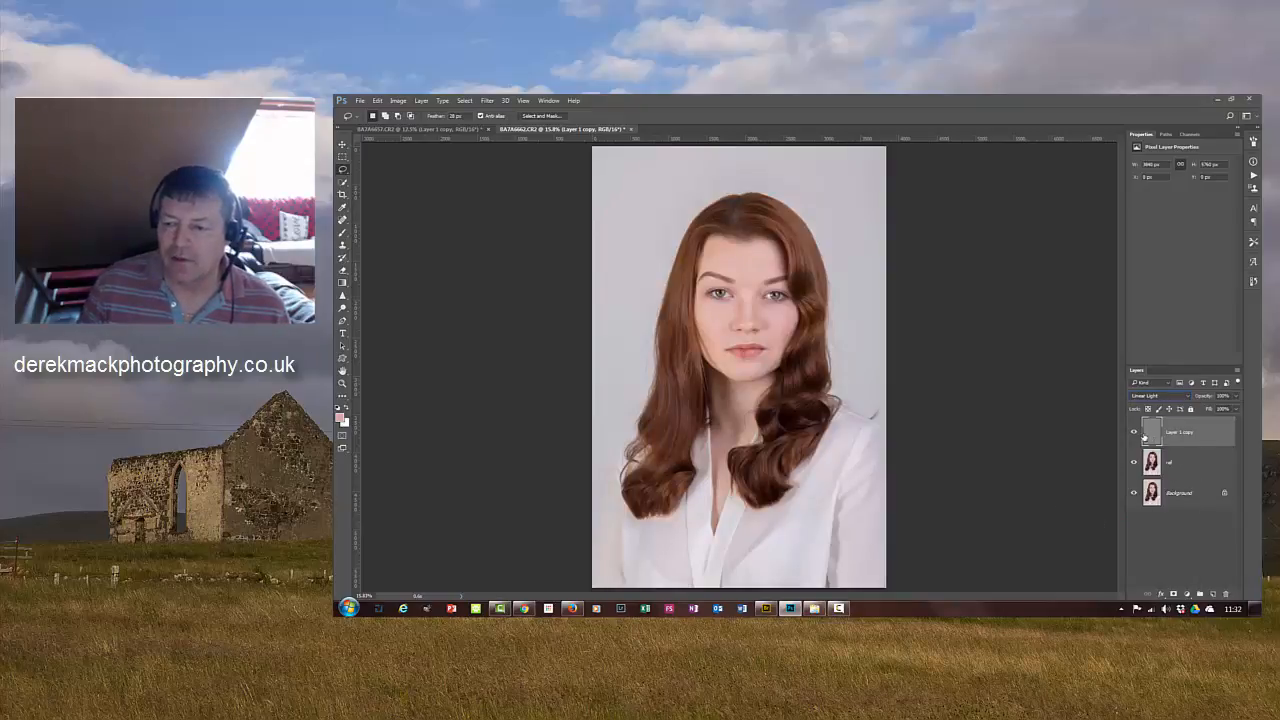
pyautogui.click(1219, 463)
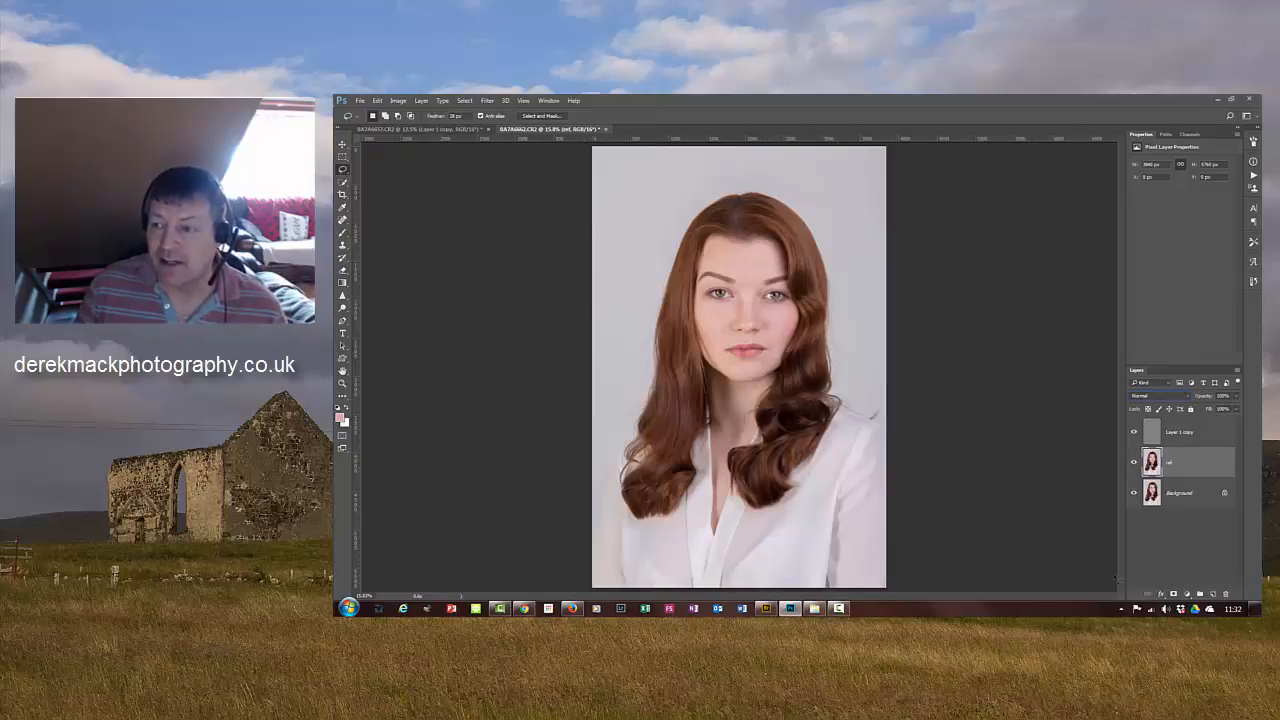
# Step: Stop recording the Frequency 2 action and collapse its list of recorded commands
pyautogui.click(1253, 177)
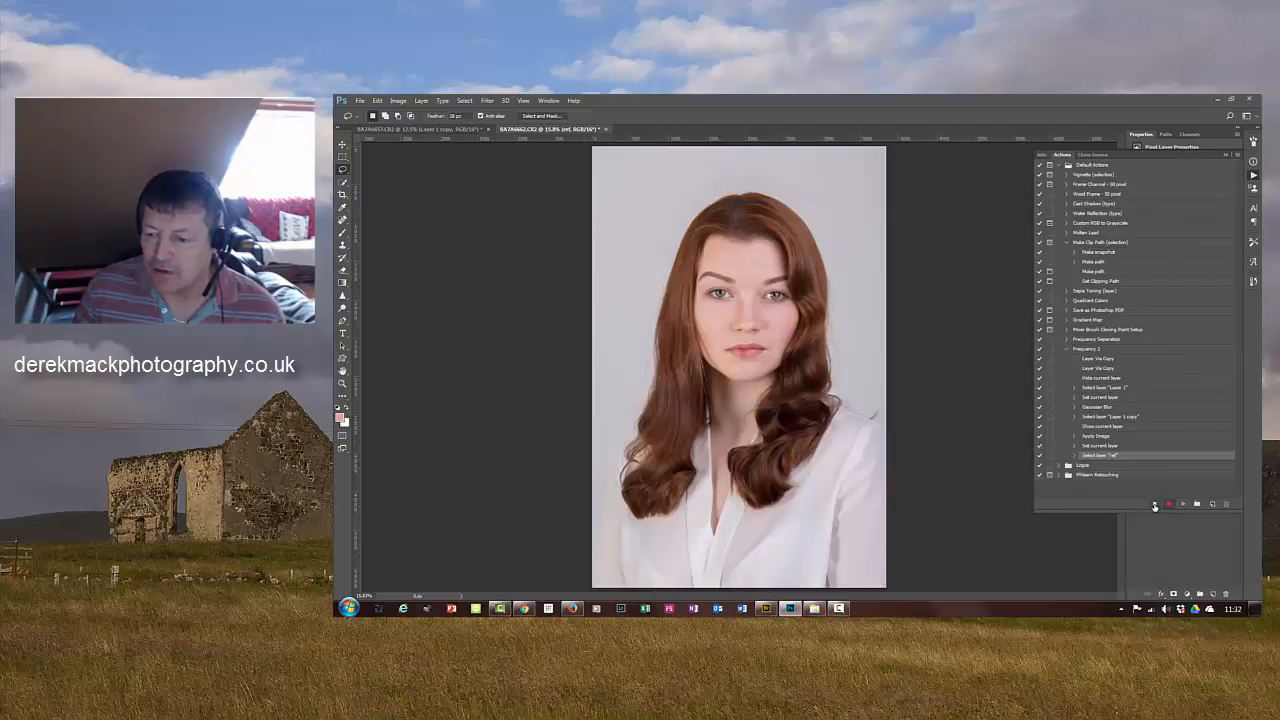
pyautogui.click(1155, 505)
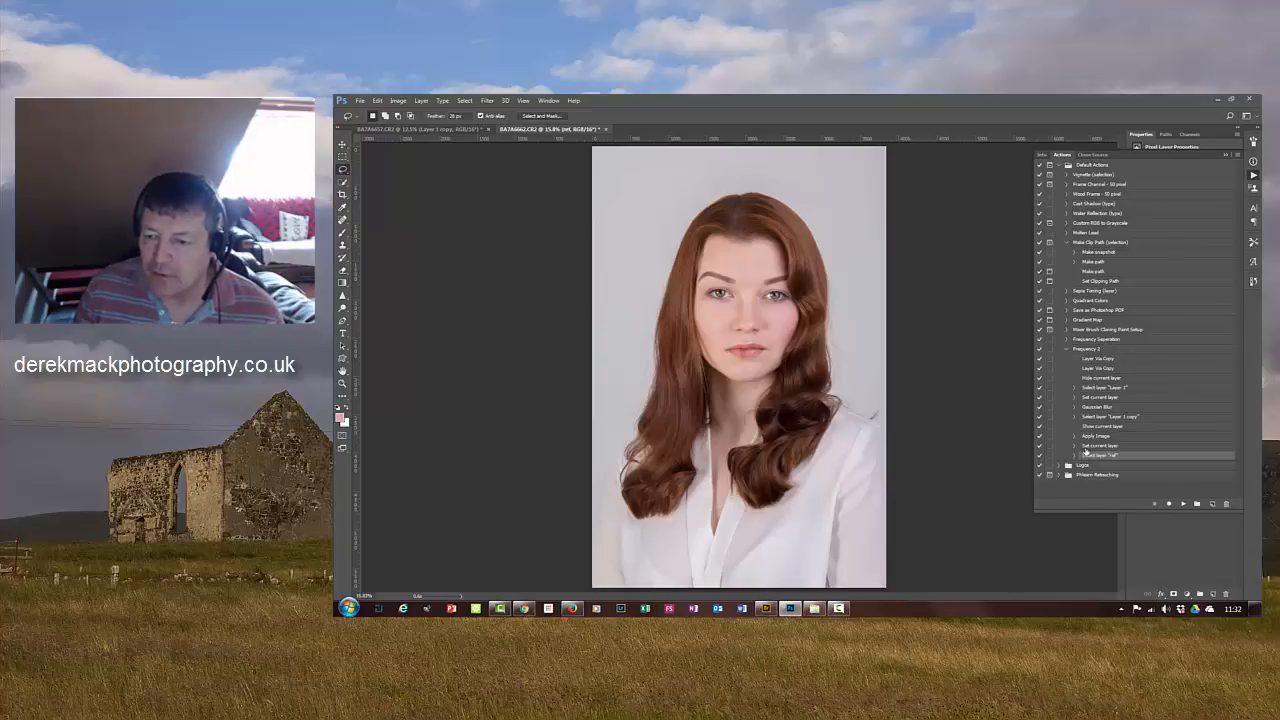
pyautogui.click(1066, 349)
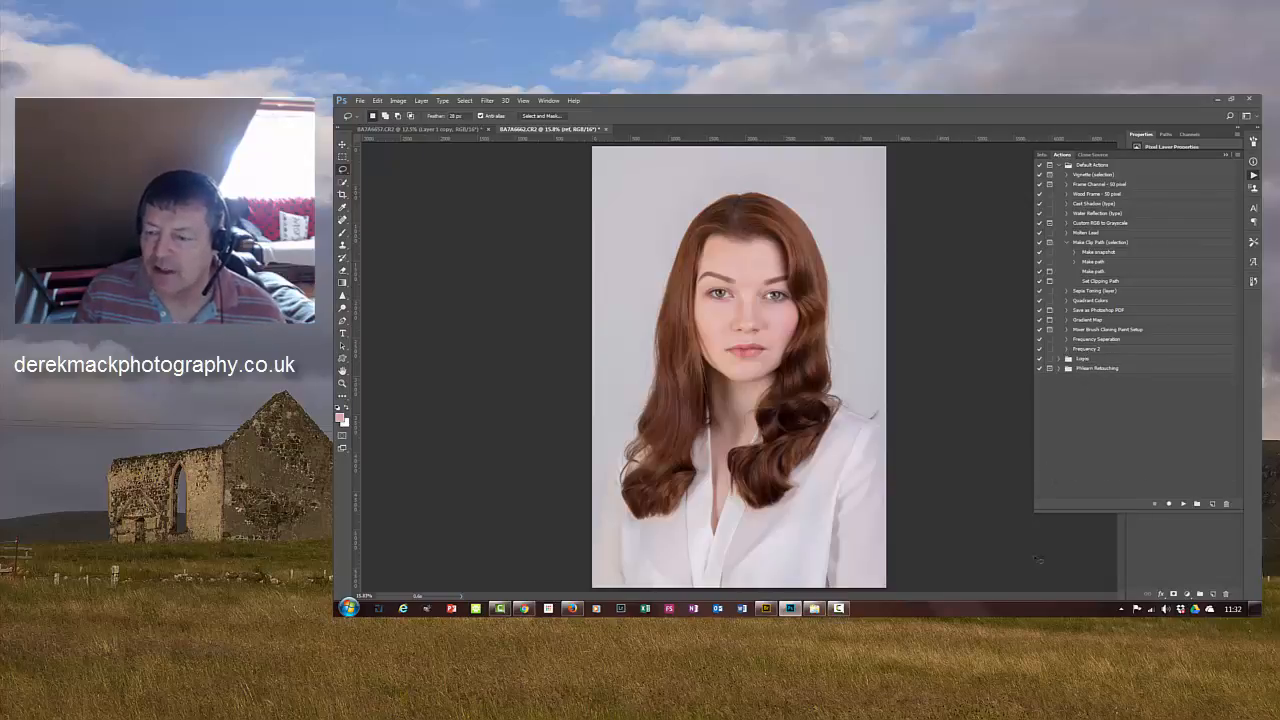
pyautogui.click(1226, 155)
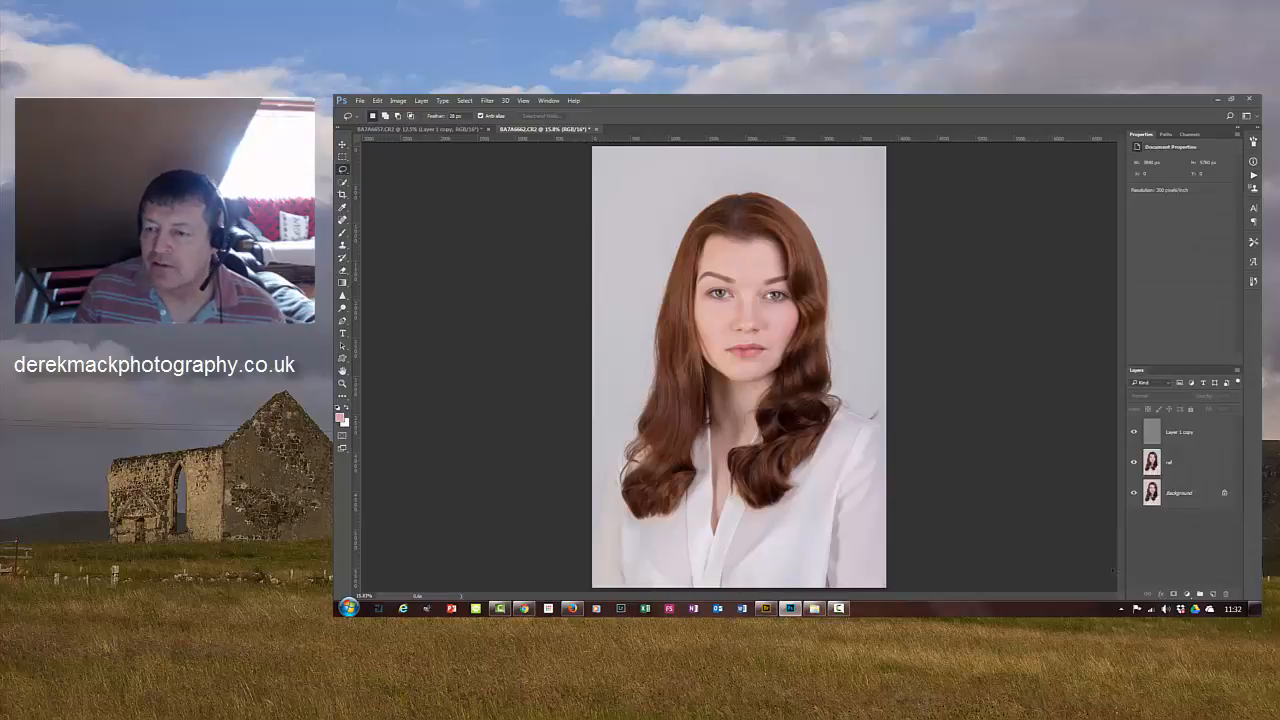
# Step: Delete the ref layer and Layer 1 copy, keeping only the Background layer
pyautogui.click(1185, 468)
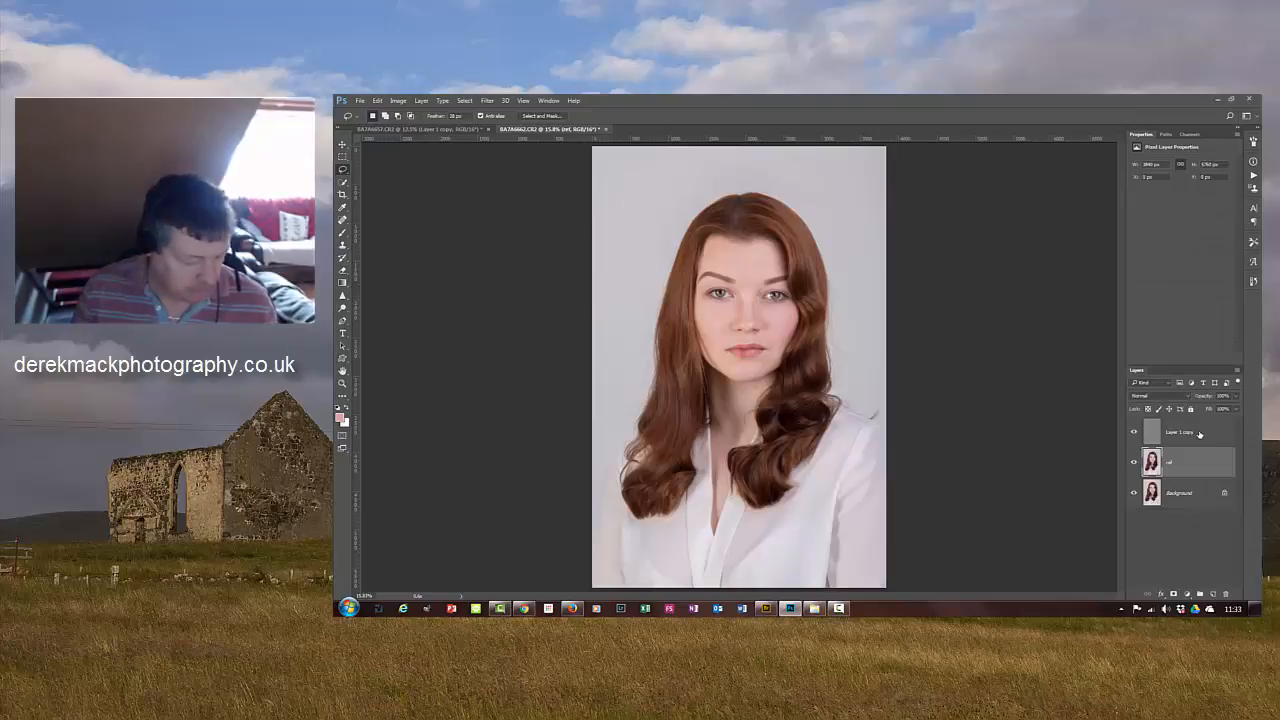
pyautogui.keyDown('shift'); pyautogui.click(1200, 434); pyautogui.keyUp('shift')
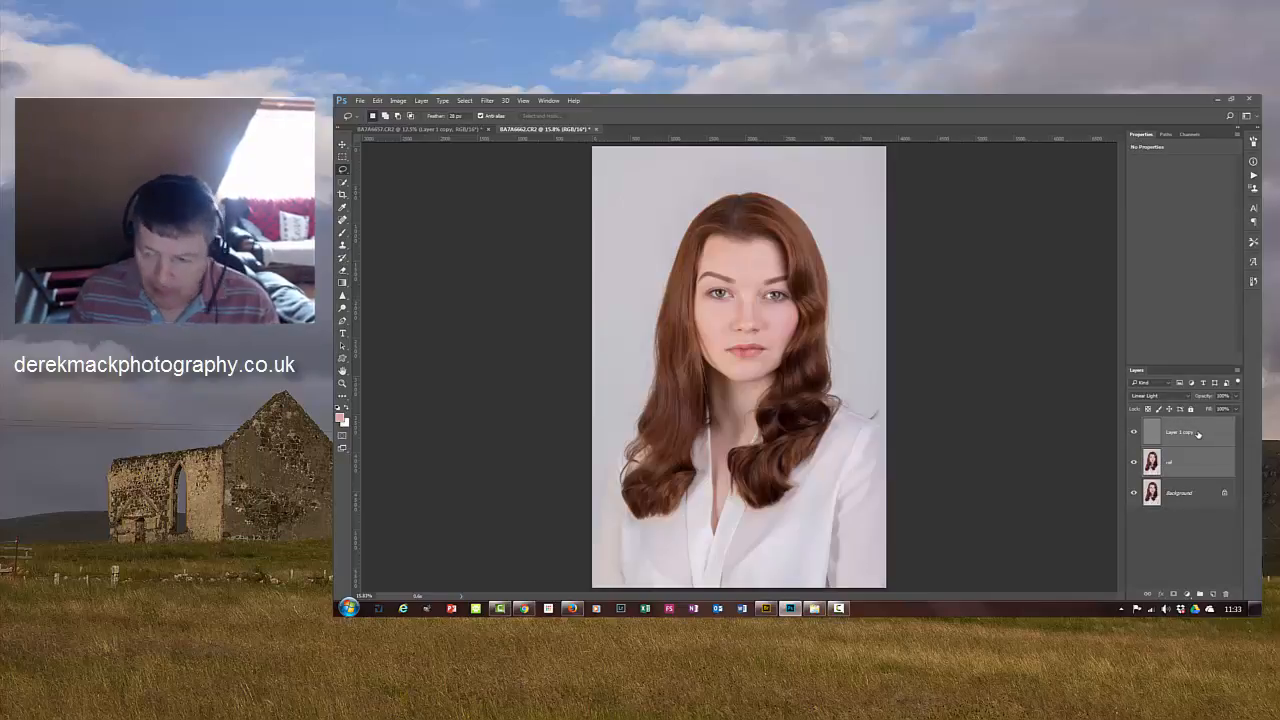
pyautogui.press('Delete')
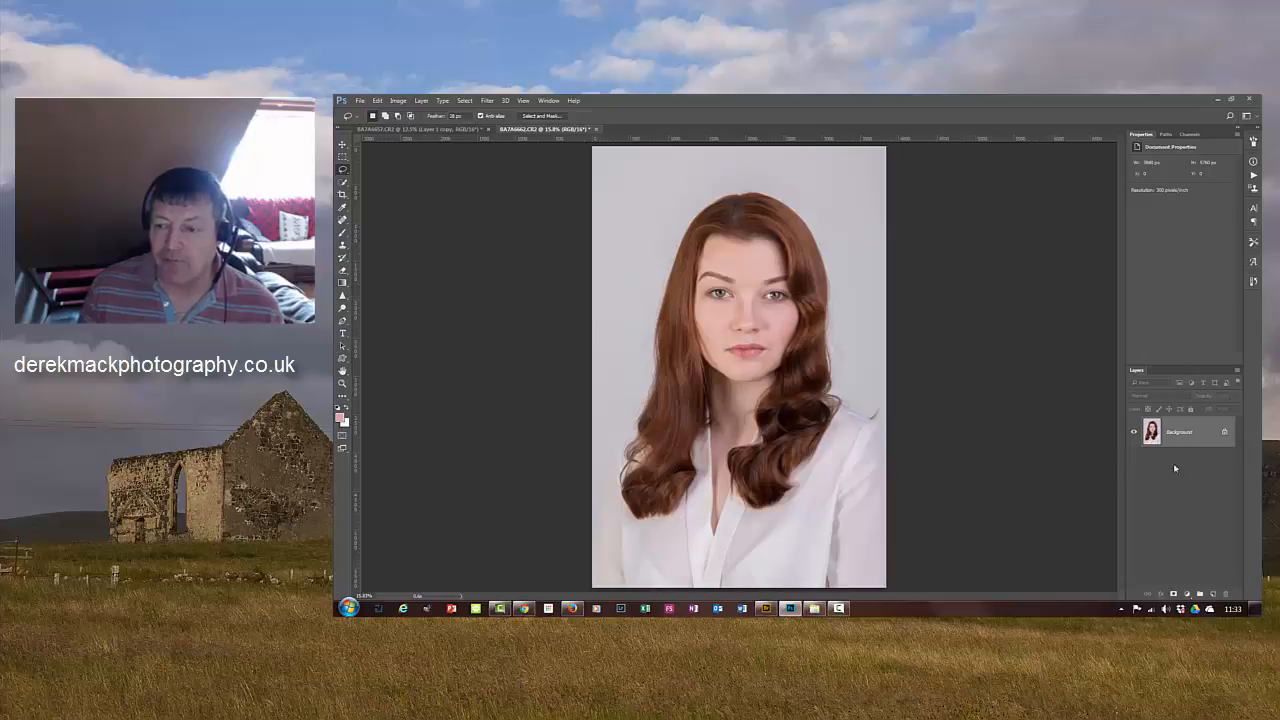
# Step: Close both open portrait documents, BA7A6662.CR2 and BA7A6657.CR2, without saving the changes
pyautogui.click(596, 130)
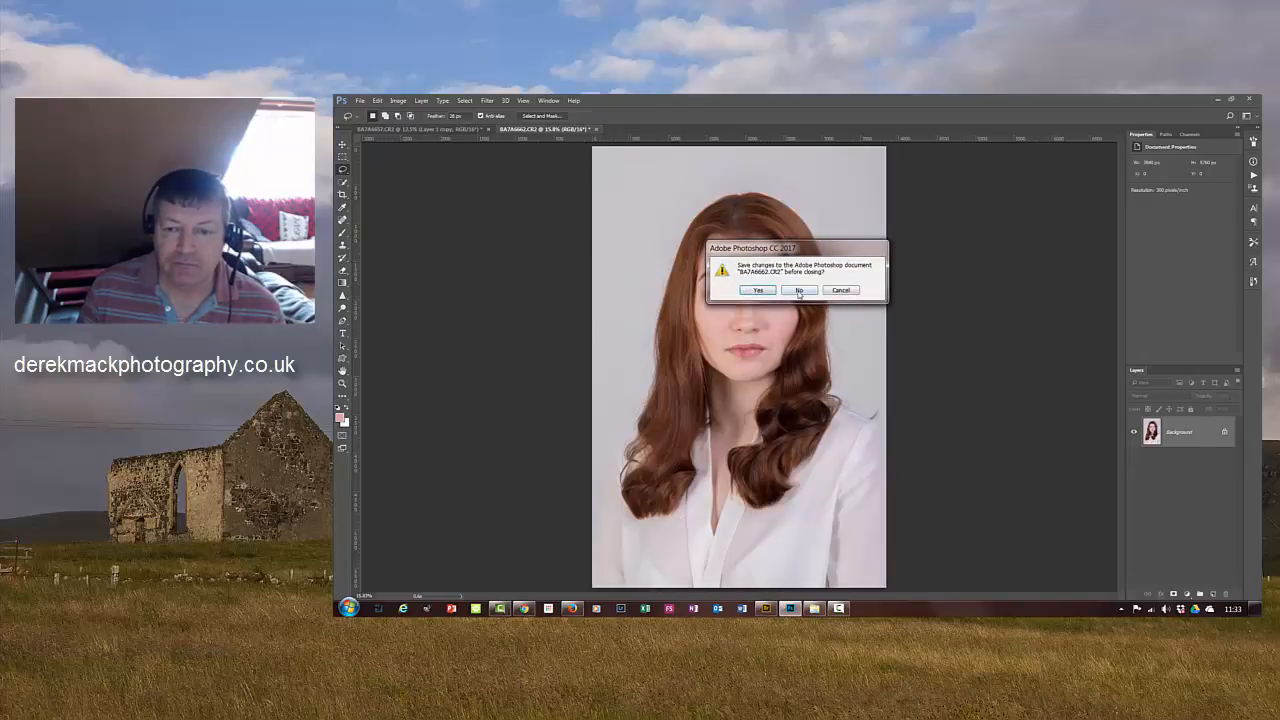
pyautogui.click(799, 290)
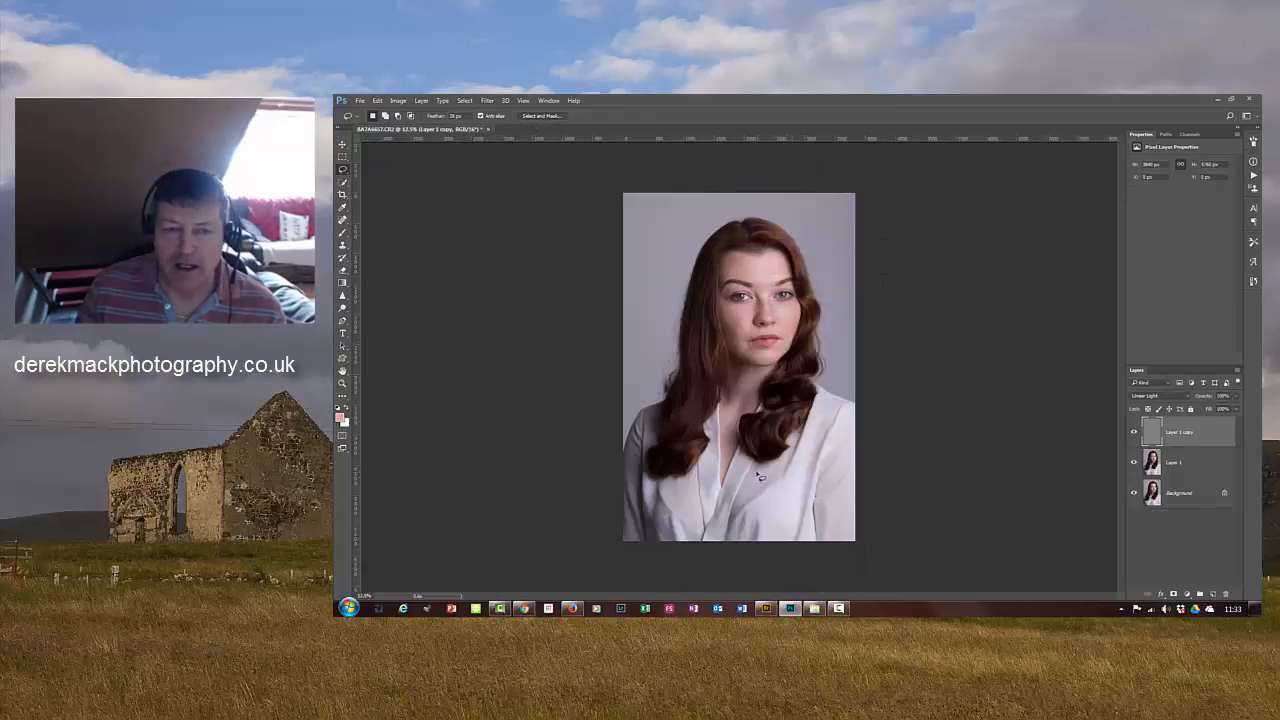
pyautogui.click(488, 129)
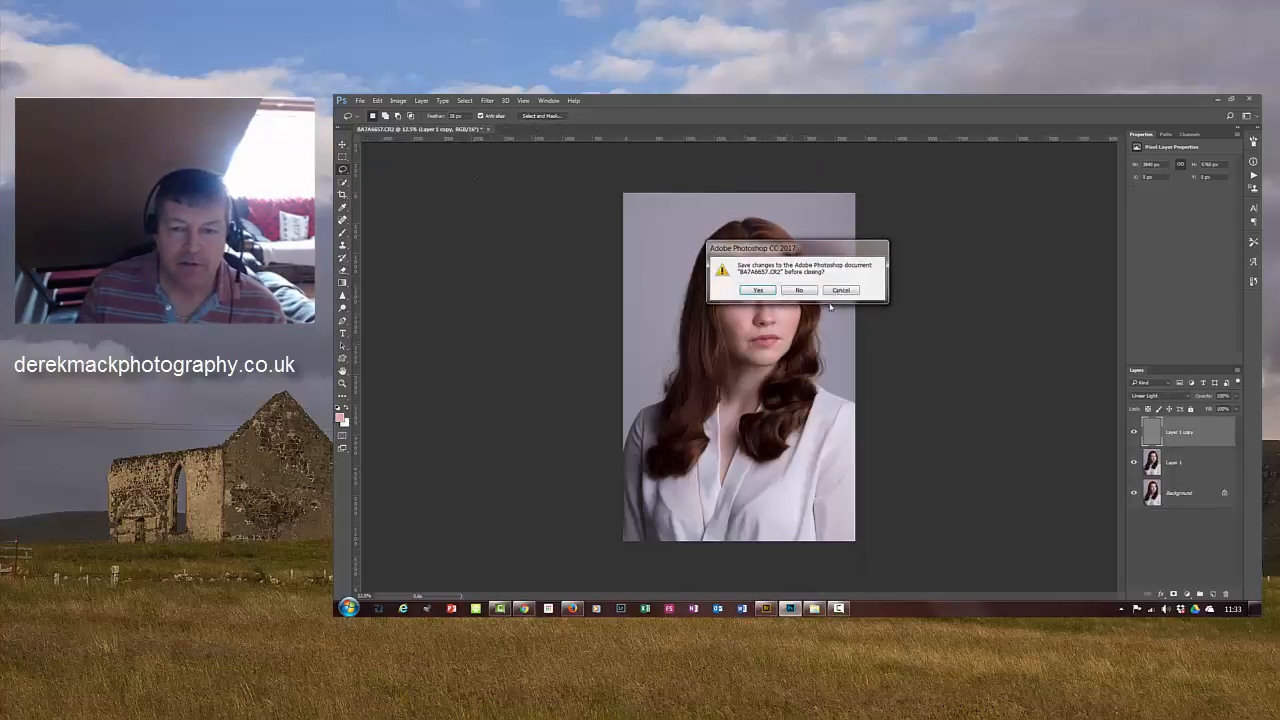
pyautogui.click(802, 290)
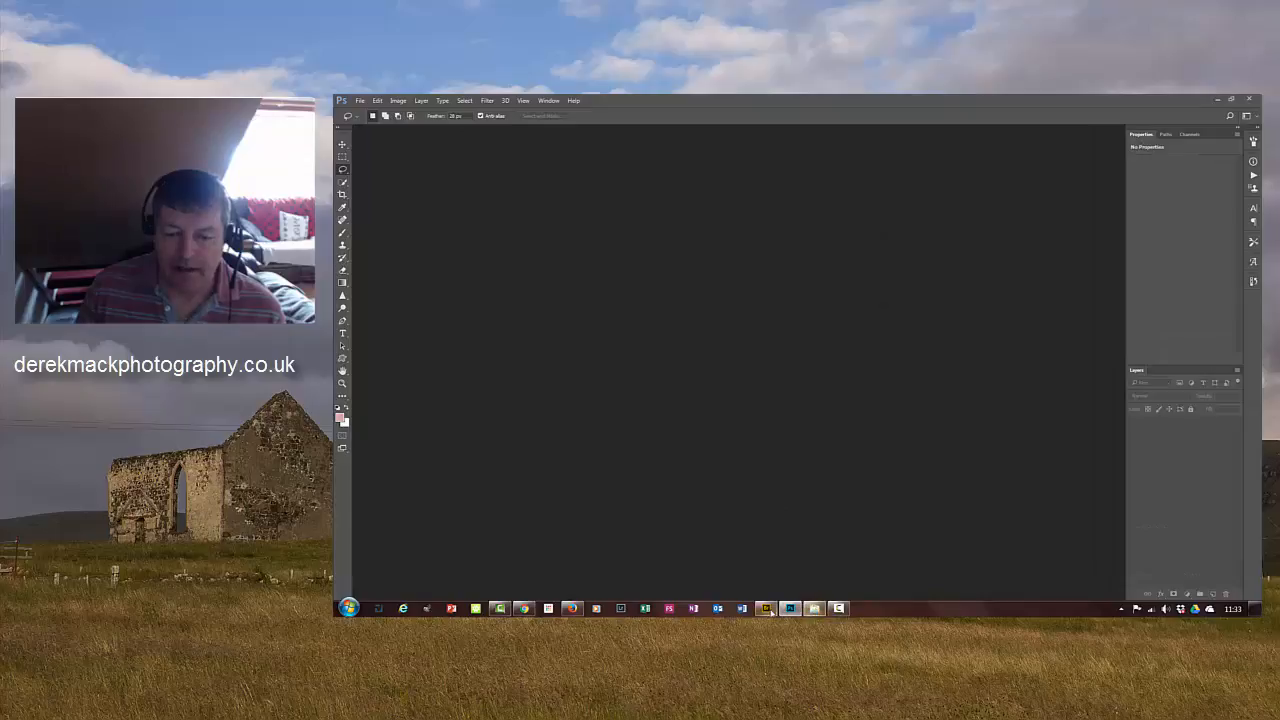
# Step: Switch to Bridge and open the raw portrait BA7A6662.CR2 through Camera Raw as a regular image with its existing settings
pyautogui.click(767, 609)
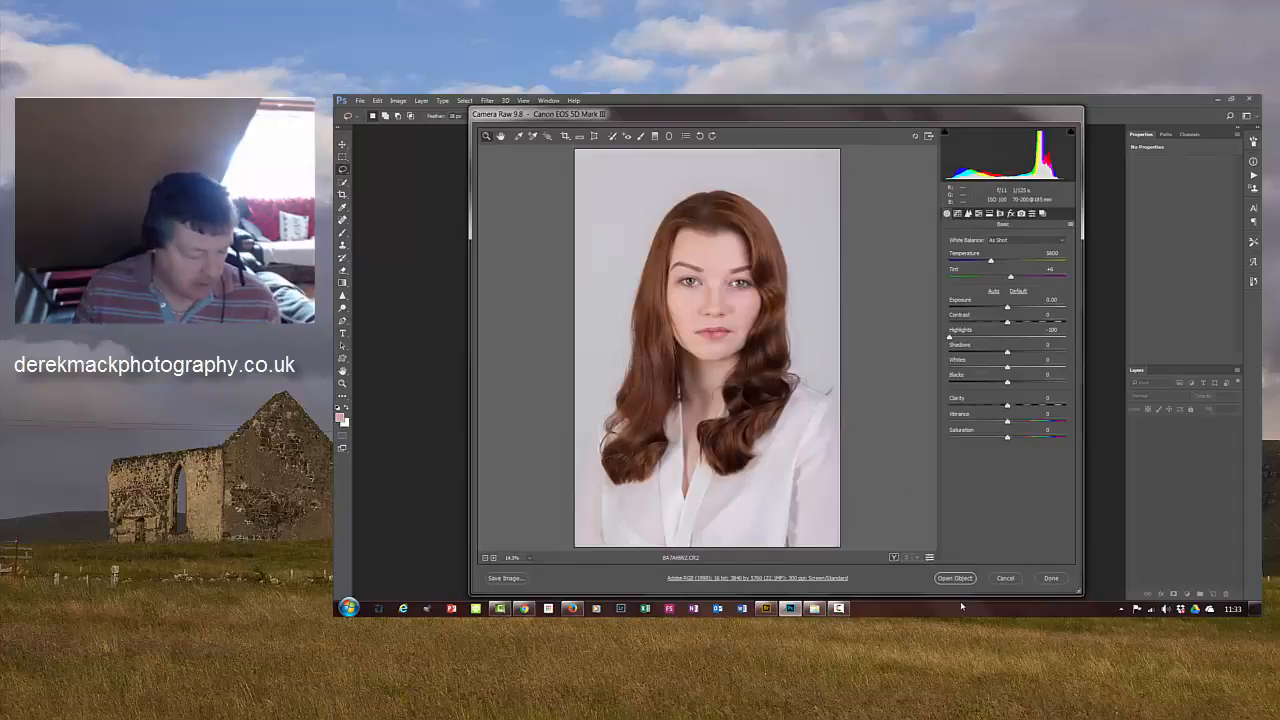
pyautogui.click(955, 578)
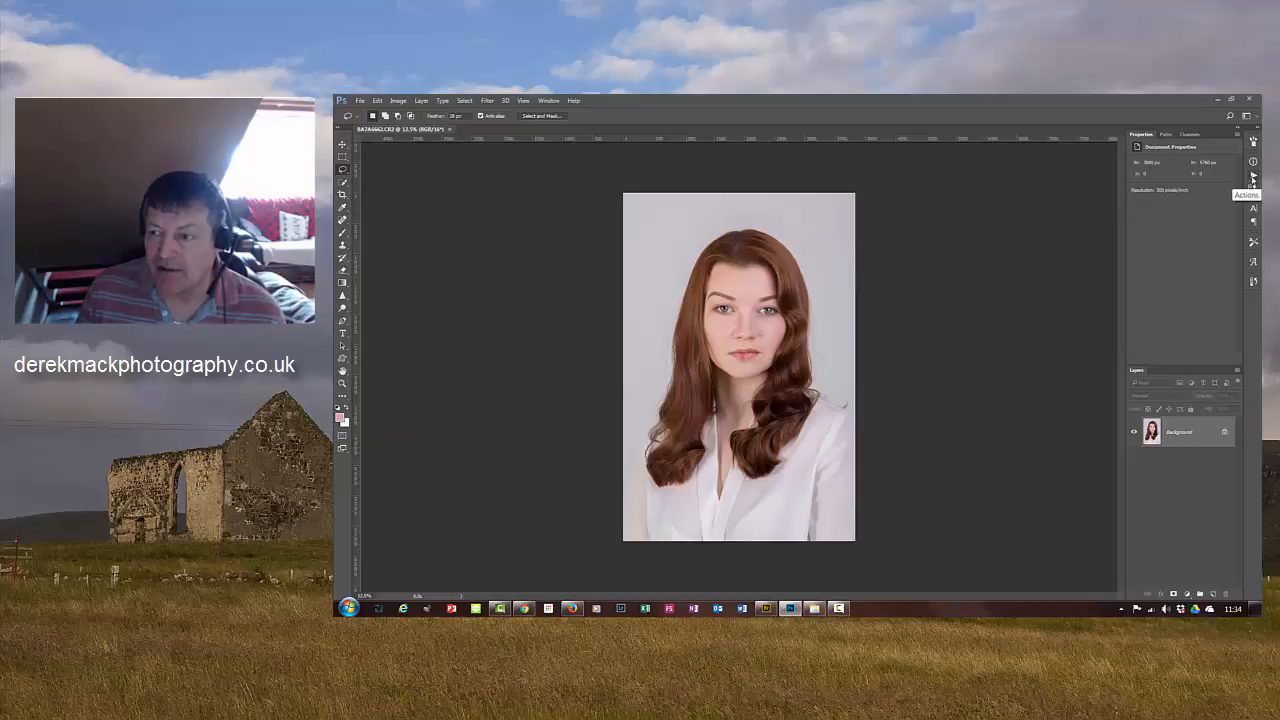
# Step: Run the Frequency 2 action on the freshly opened portrait to build its frequency separation layers
pyautogui.click(1253, 177)
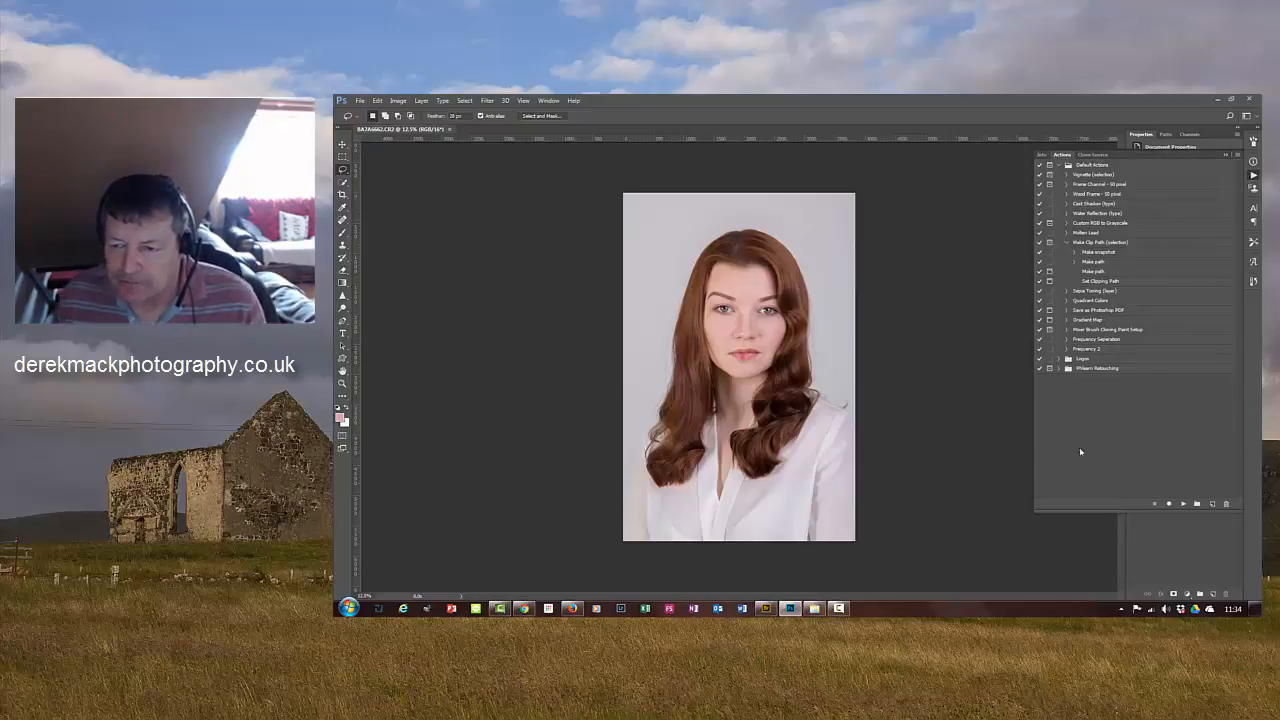
pyautogui.click(1086, 350)
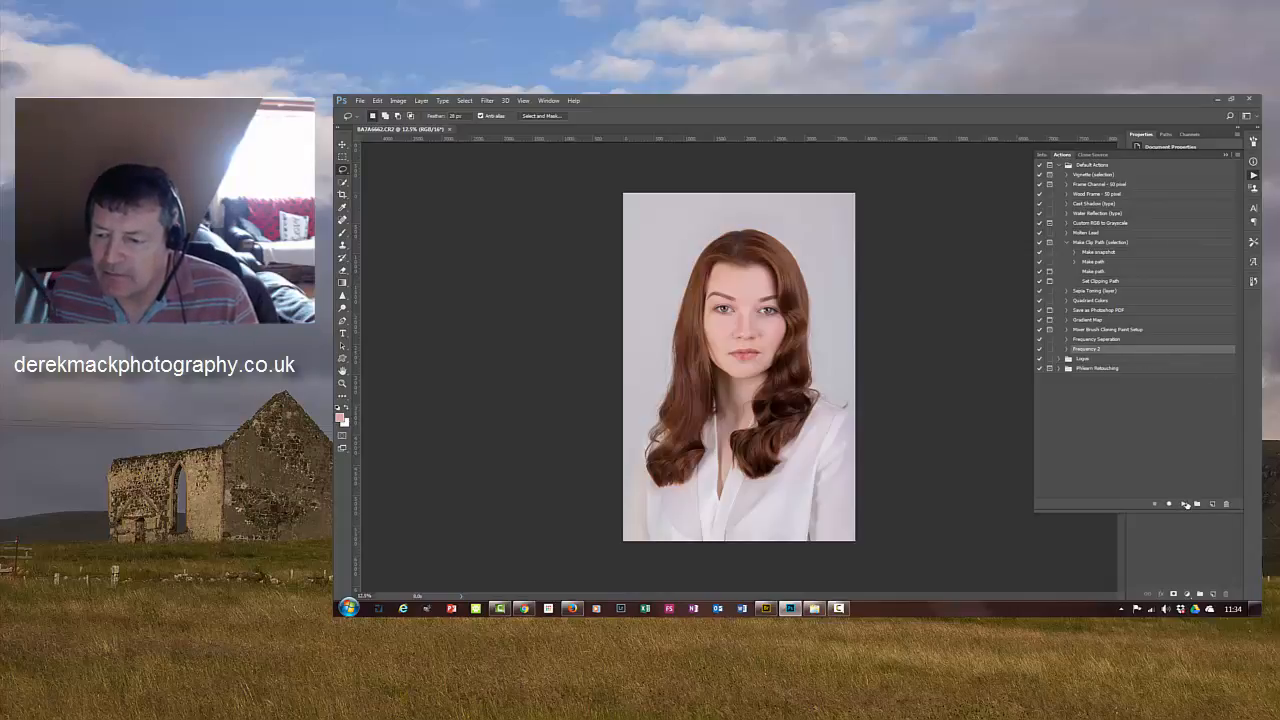
pyautogui.click(1184, 504)
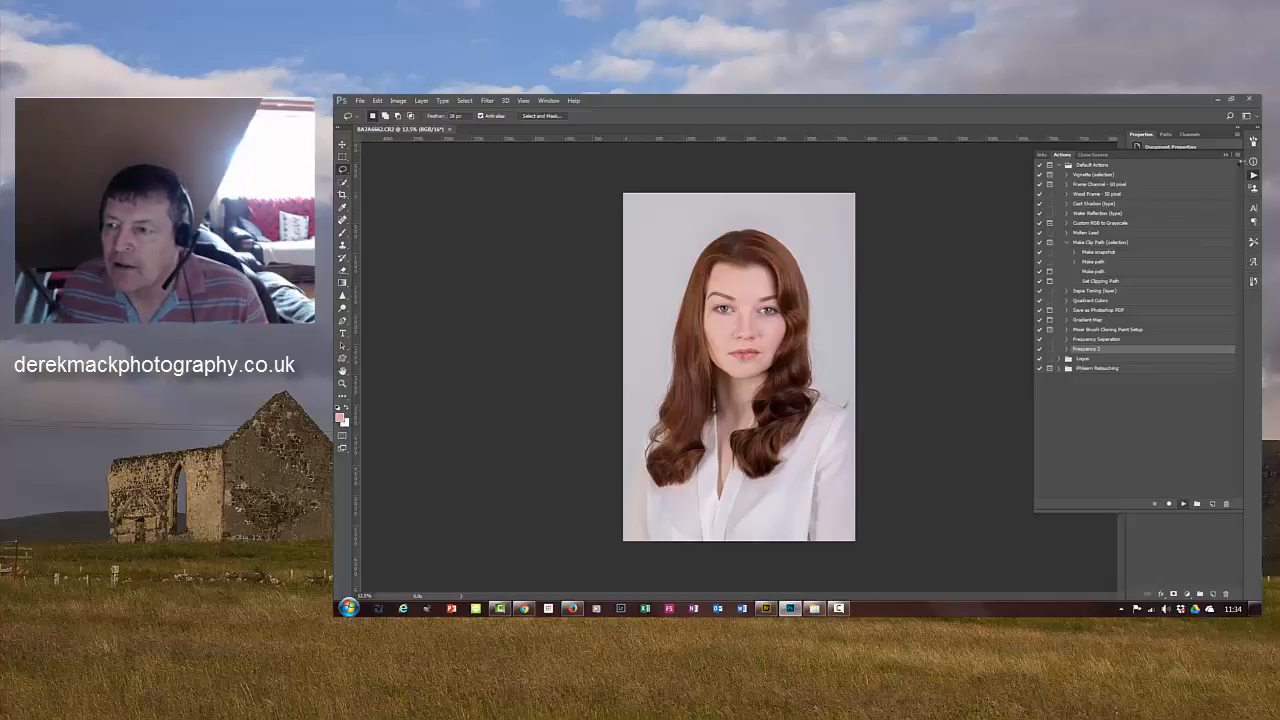
pyautogui.click(1224, 155)
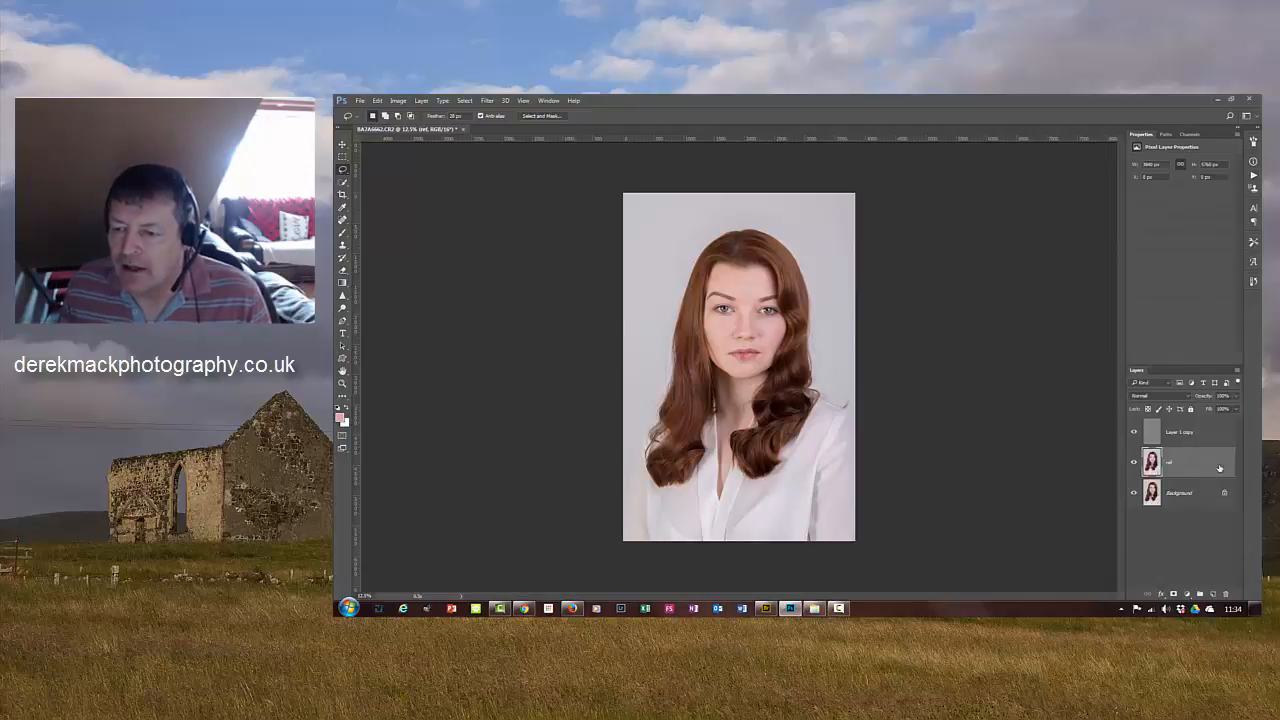